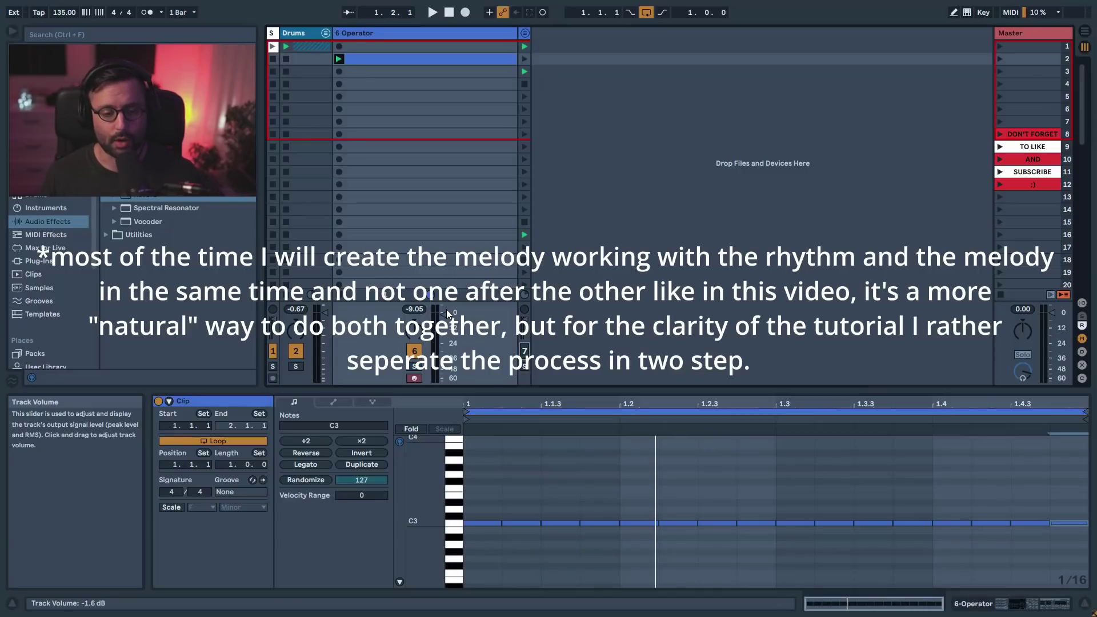
- Audition the C3 sixteenth-note clip together with the drums, and solo the 6 Operator track
{"action": "key", "text": "space"}
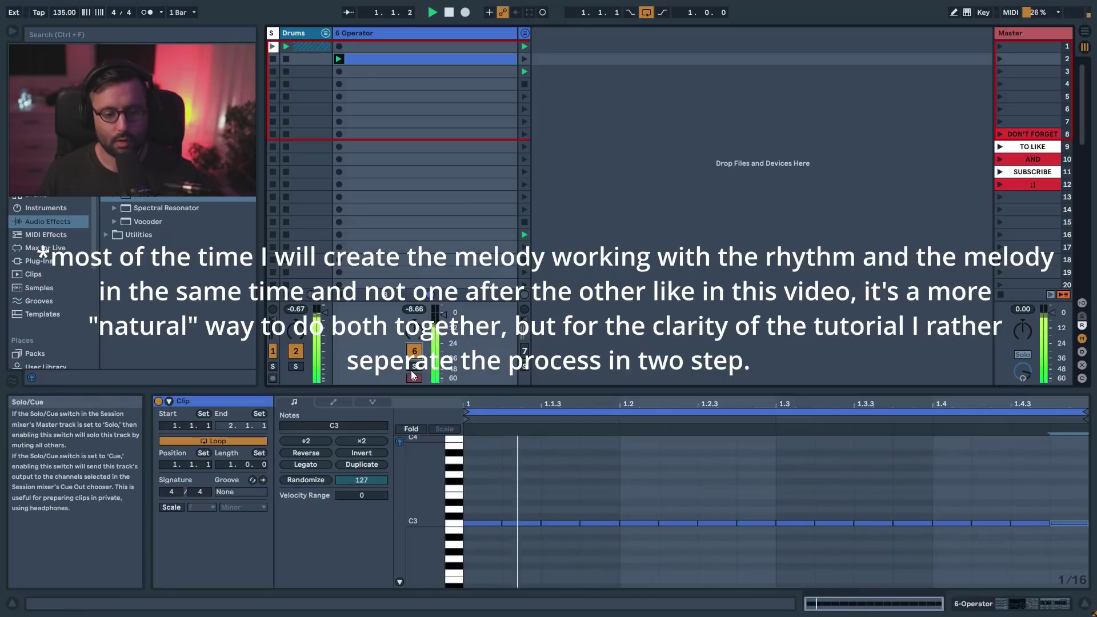
{"action": "key", "text": "space"}
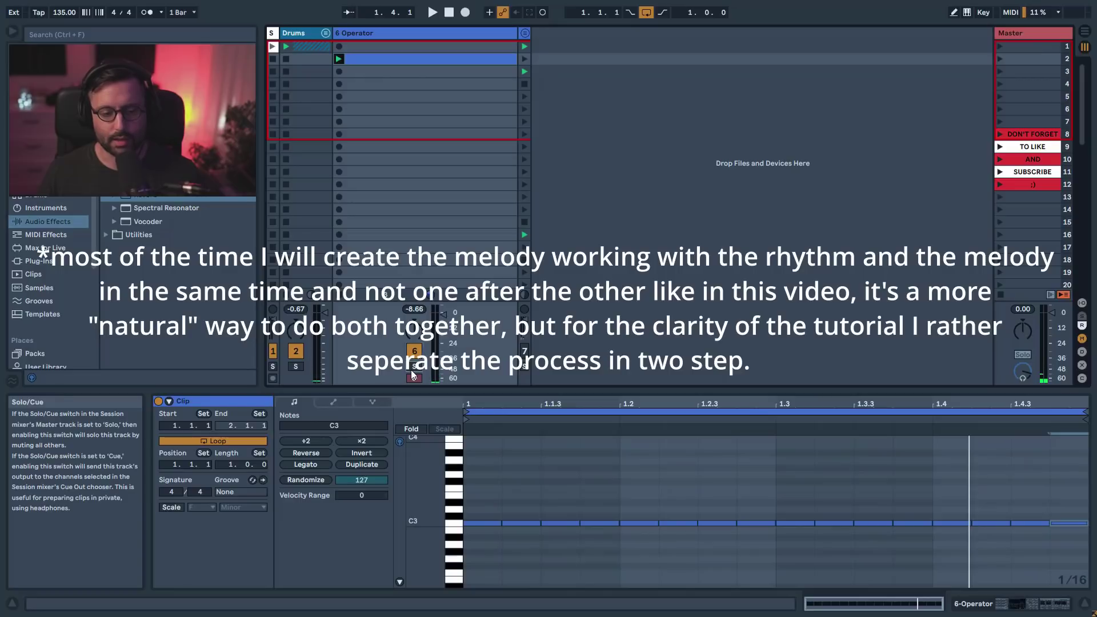
{"action": "left_click", "coordinate": [412, 369]}
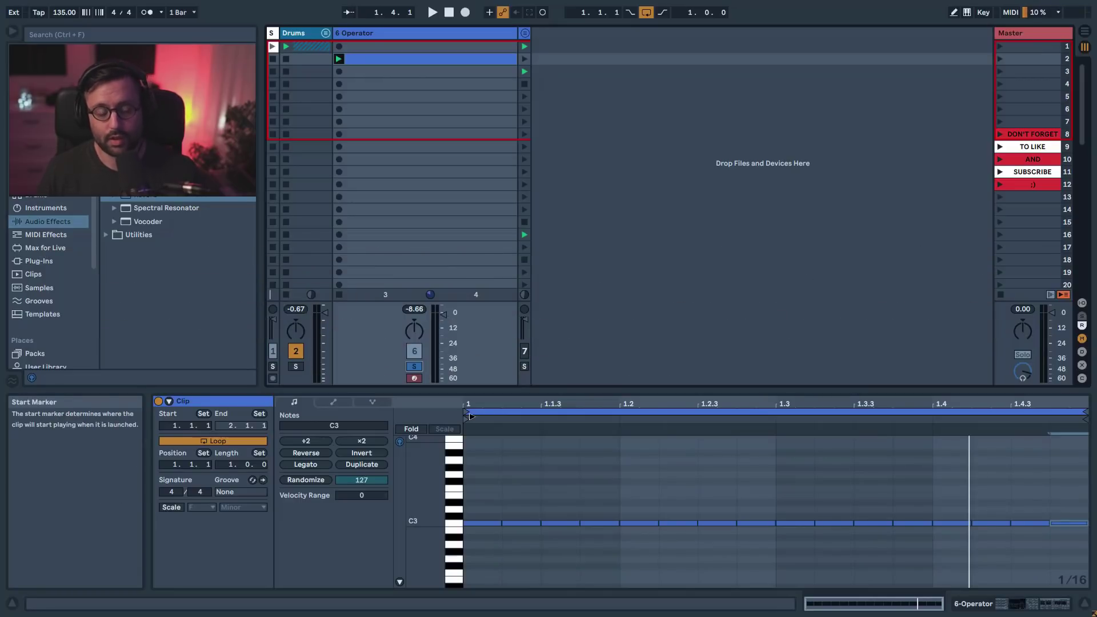
- Delete the C3 notes at 1.1.2, 1.2.1, 1.2.2 and 1.2.4 to open gaps in the sixteenth-note line
{"action": "left_click", "coordinate": [536, 521]}
{"action": "double_click", "coordinate": [536, 521]}
{"action": "double_click", "coordinate": [634, 523]}
{"action": "double_click", "coordinate": [683, 525]}
{"action": "double_click", "coordinate": [751, 522]}
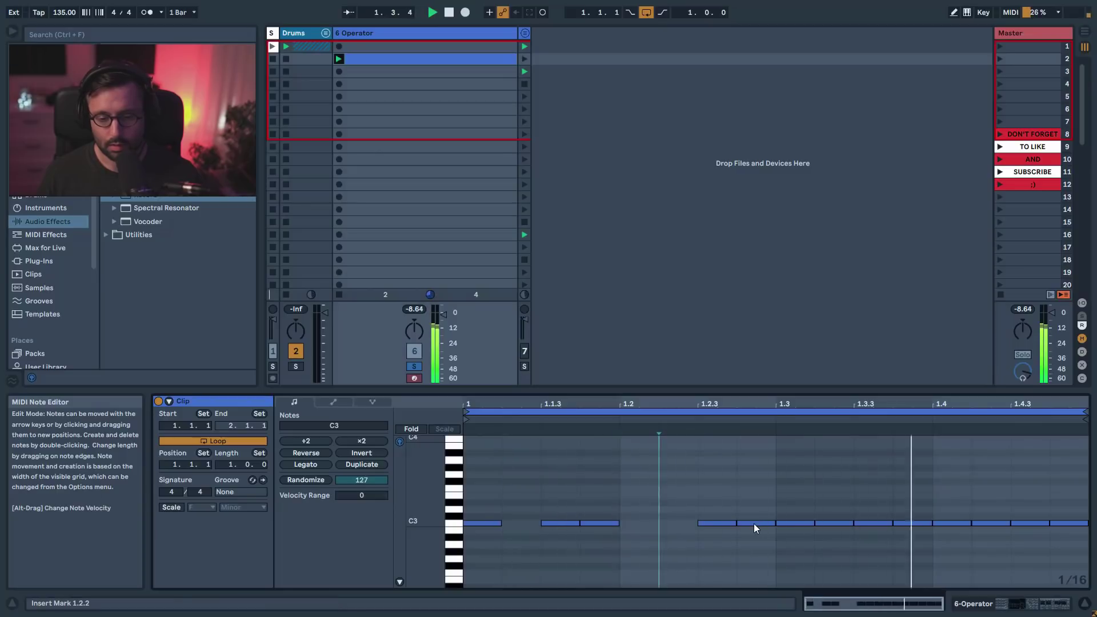
- Deactivate the C3 notes at 1.3.2 and 1.4.1, and put back 1.1.2, 1.2.1, 1.2.2 and 1.2.4 as deactivated notes
{"action": "left_click", "coordinate": [839, 522]}
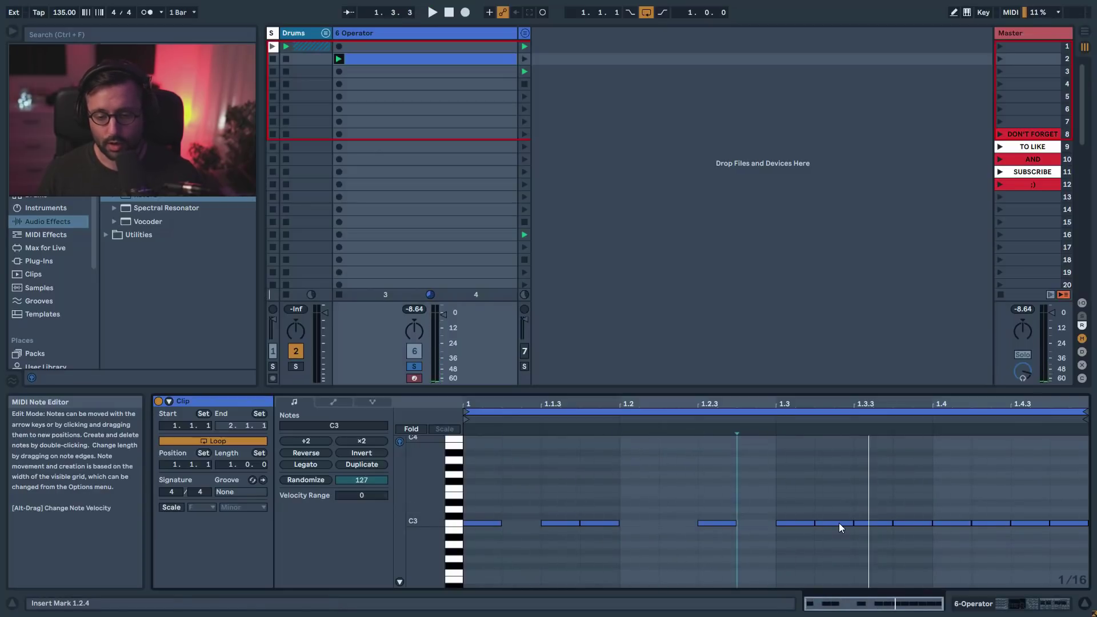
{"action": "key", "text": "0"}
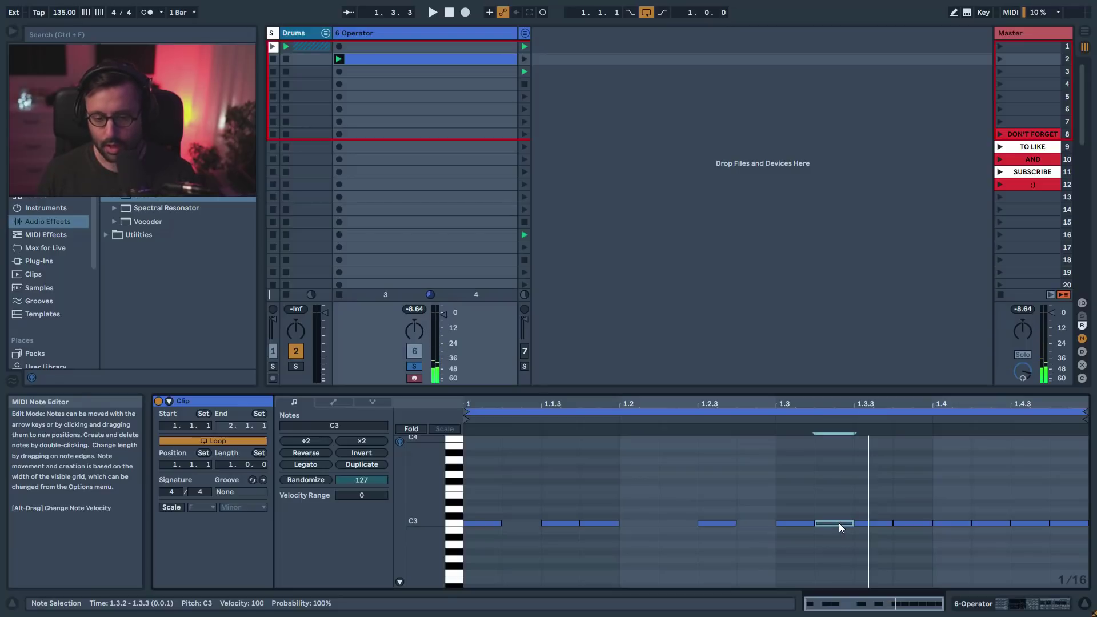
{"action": "double_click", "coordinate": [517, 523]}
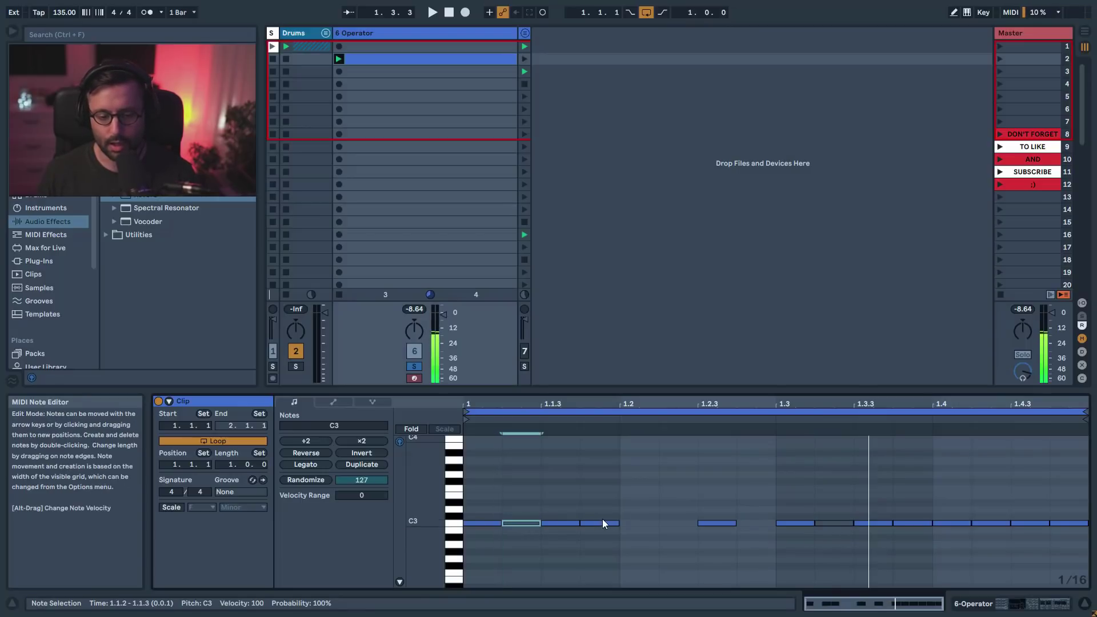
{"action": "key", "text": "0"}
{"action": "double_click", "coordinate": [630, 523]}
{"action": "key", "text": "0"}
{"action": "double_click", "coordinate": [686, 523]}
{"action": "key", "text": "0"}
{"action": "double_click", "coordinate": [750, 524]}
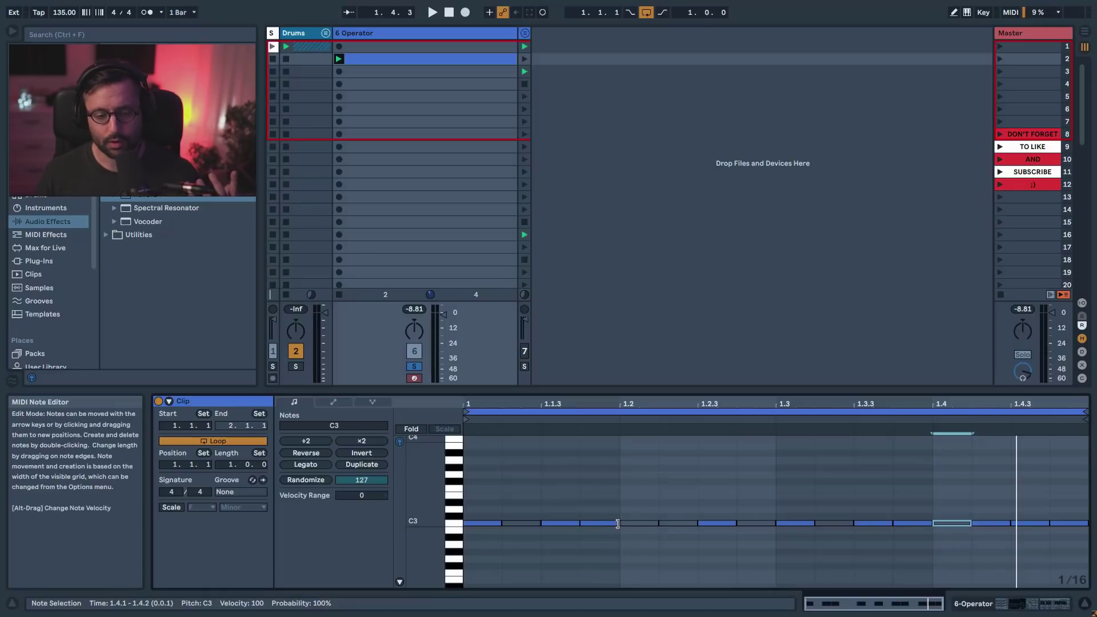
- Lengthen the C3 notes at 1.1.4 and 1.4.3 to two sixteenths each, and listen to the rhythm
{"action": "left_click_drag", "start_coordinate": [617, 524], "coordinate": [658, 523]}
{"action": "key", "text": "space"}
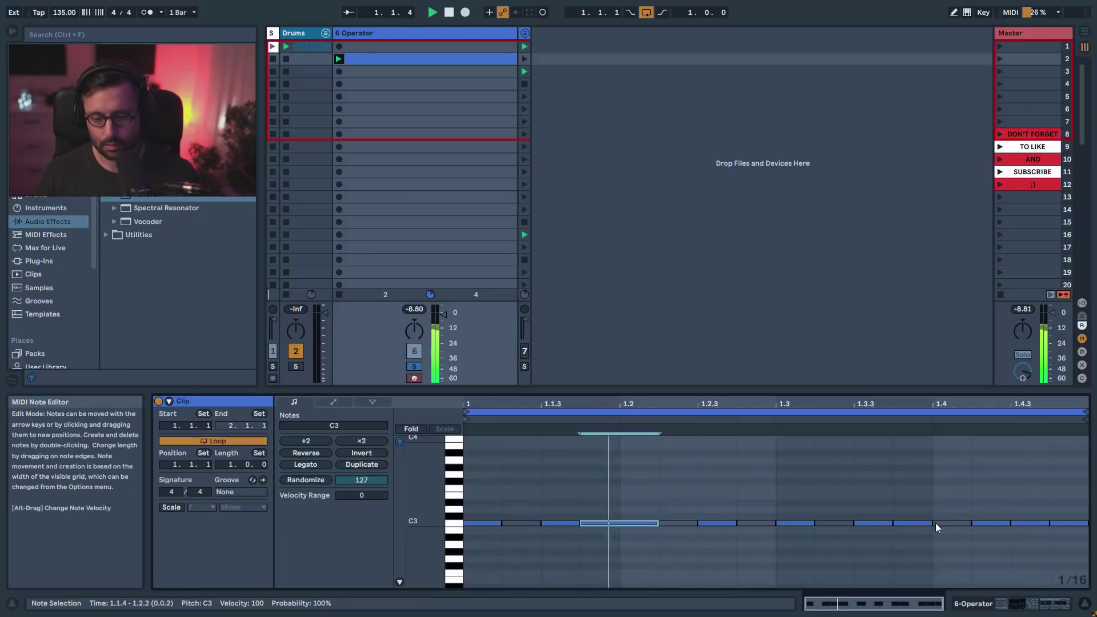
{"action": "mouse_move", "coordinate": [929, 522]}
{"action": "left_mouse_down"}
{"action": "mouse_move", "coordinate": [967, 525]}
{"action": "mouse_move", "coordinate": [947, 525]}
{"action": "left_mouse_up"}
{"action": "left_click", "coordinate": [1040, 523]}
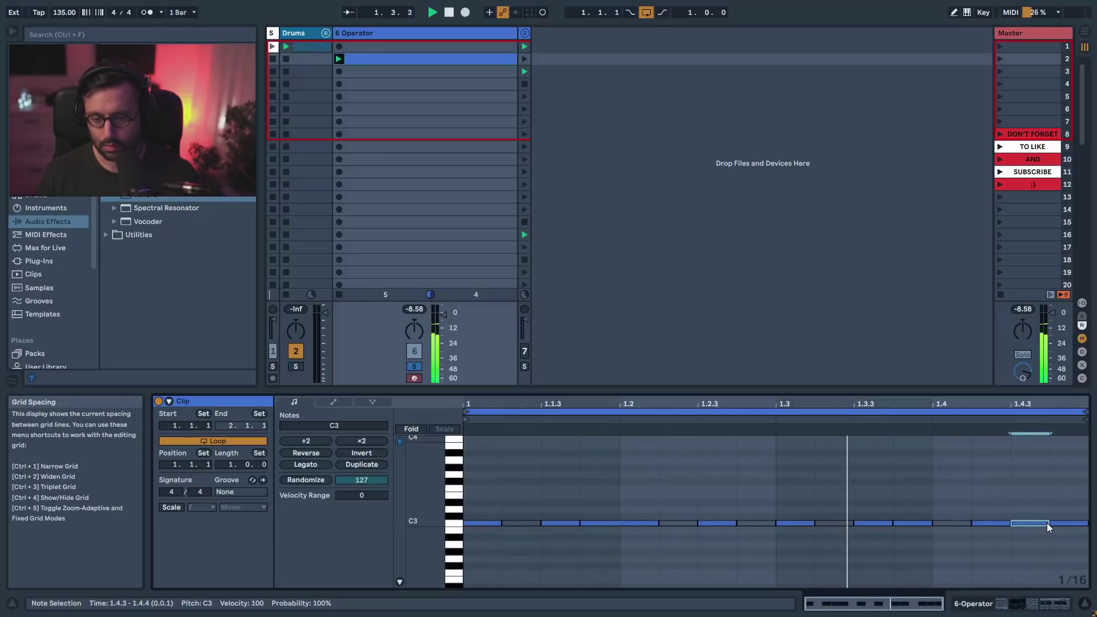
{"action": "left_click_drag", "start_coordinate": [1048, 523], "coordinate": [1091, 526]}
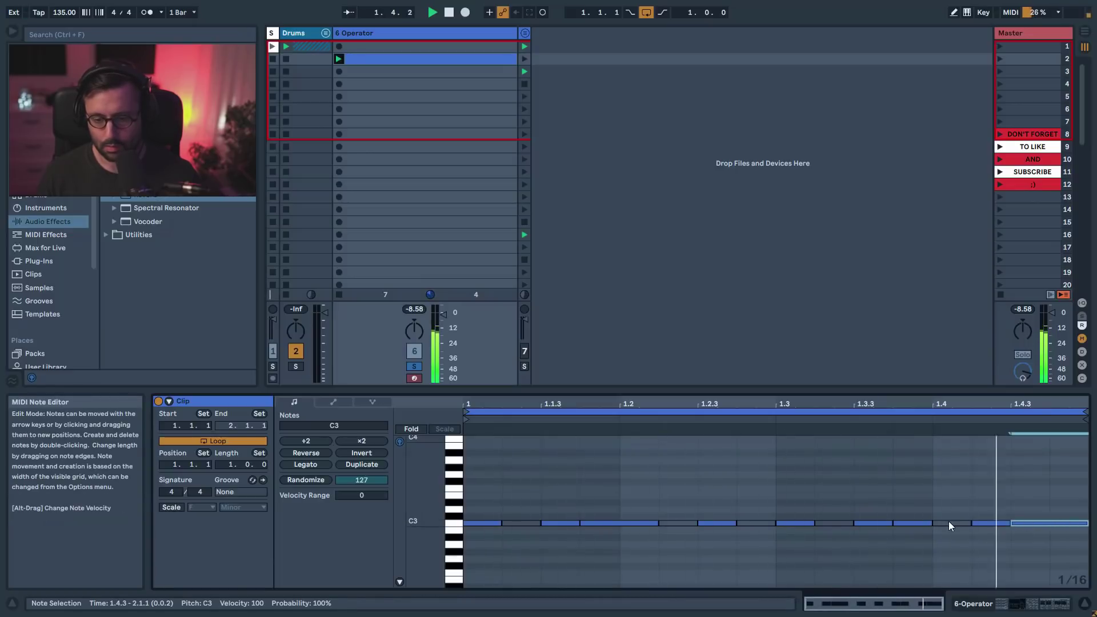
{"action": "key", "text": "space"}
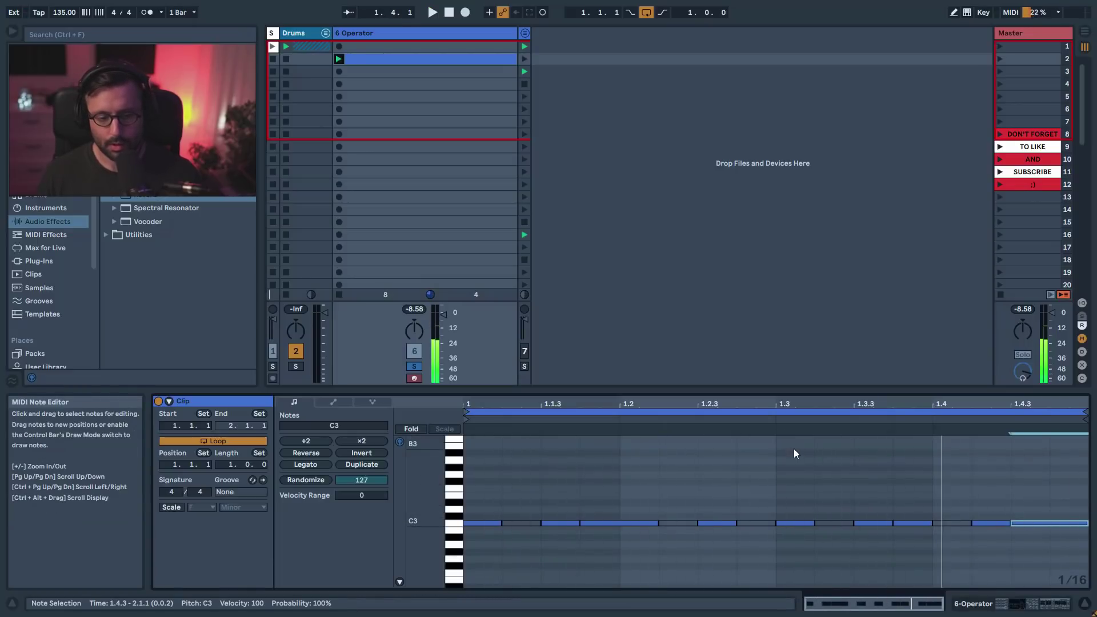
- Show the velocity lane, reactivate the C3 notes at 1.1.2, 1.2.2, 1.2.4, 1.3.2 and 1.4.1, and set their velocity to 17
{"action": "left_click", "coordinate": [528, 523]}
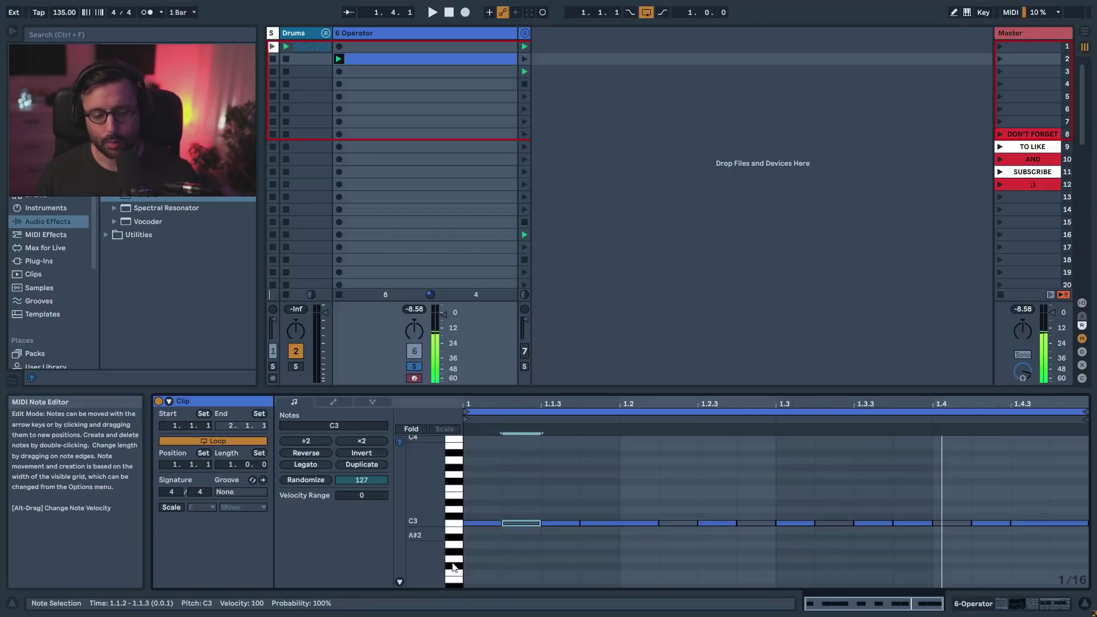
{"action": "left_click", "coordinate": [400, 582]}
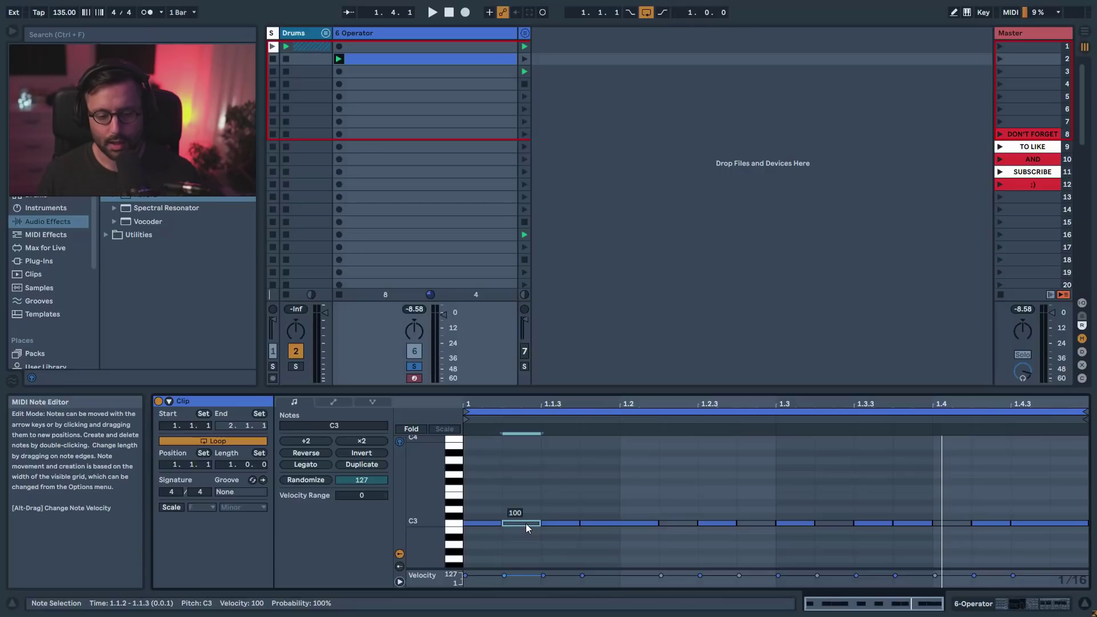
{"action": "left_click_drag", "start_coordinate": [525, 524], "coordinate": [525, 547]}
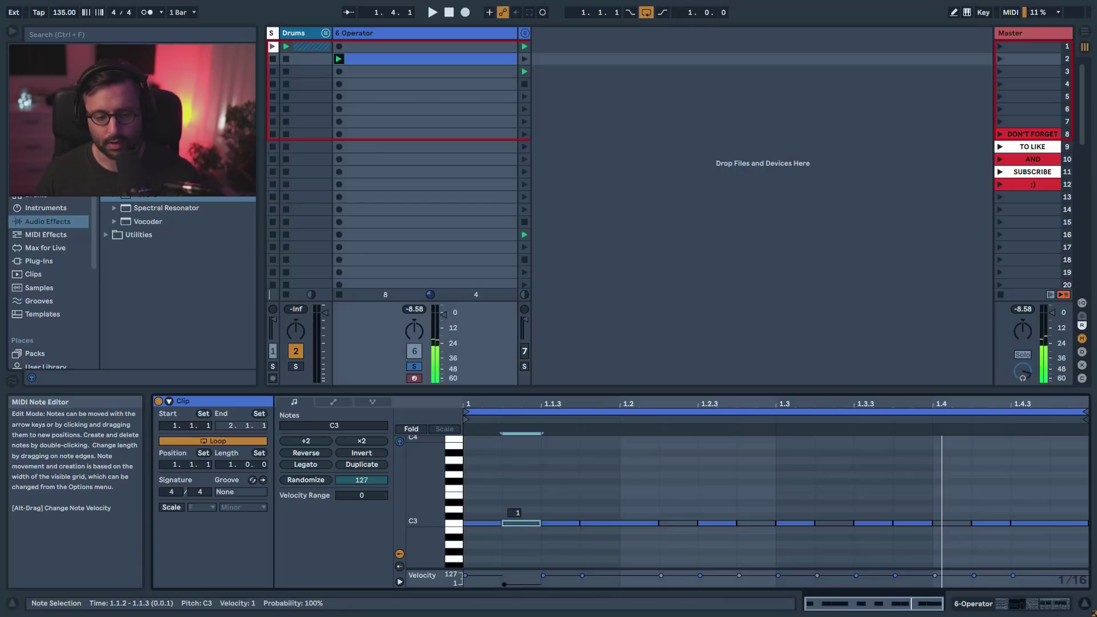
{"action": "left_click_drag", "start_coordinate": [521, 523], "coordinate": [521, 516]}
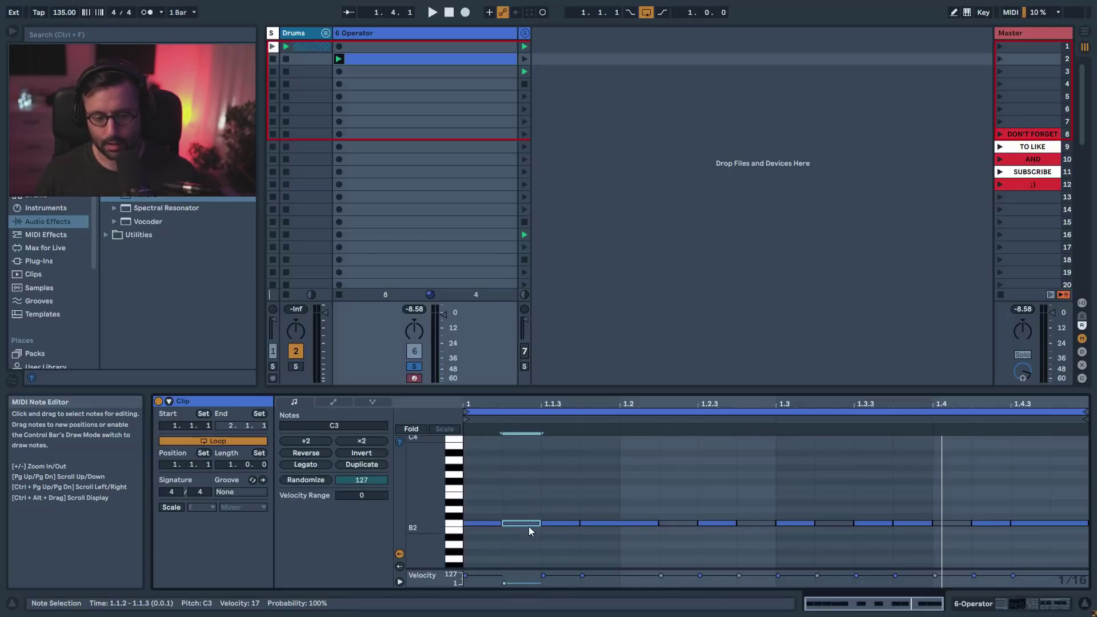
{"action": "left_click_drag", "start_coordinate": [529, 522], "coordinate": [952, 526]}
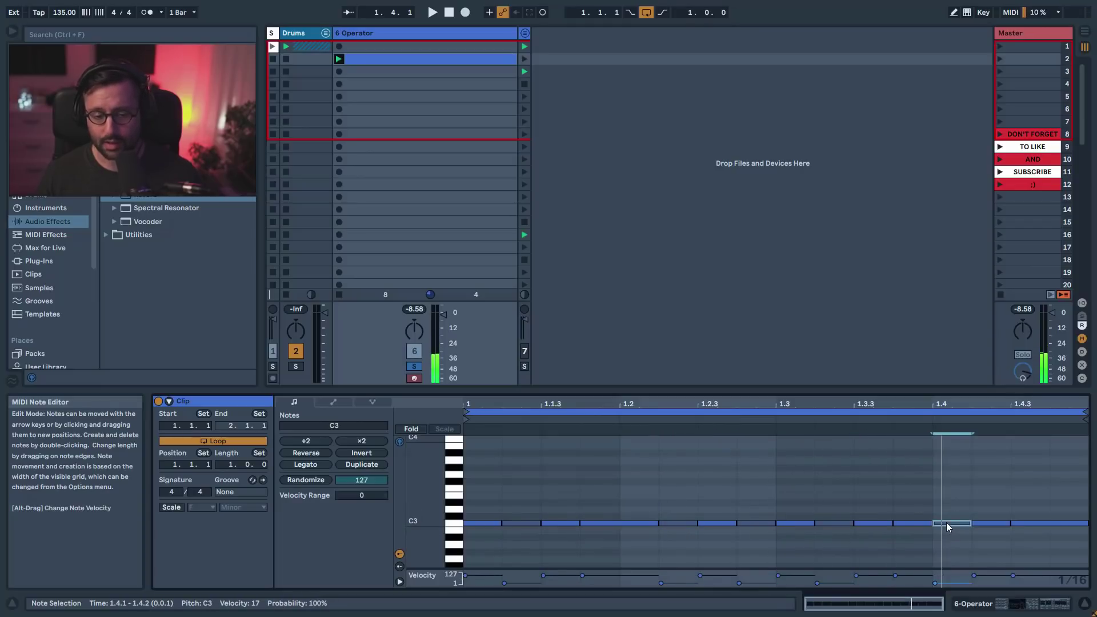
- During playback, raise the velocity of the five quiet C3 notes at 1.1.2, 1.2.2, 1.2.4, 1.3.2 and 1.4.1 to 67
{"action": "key", "text": "space"}
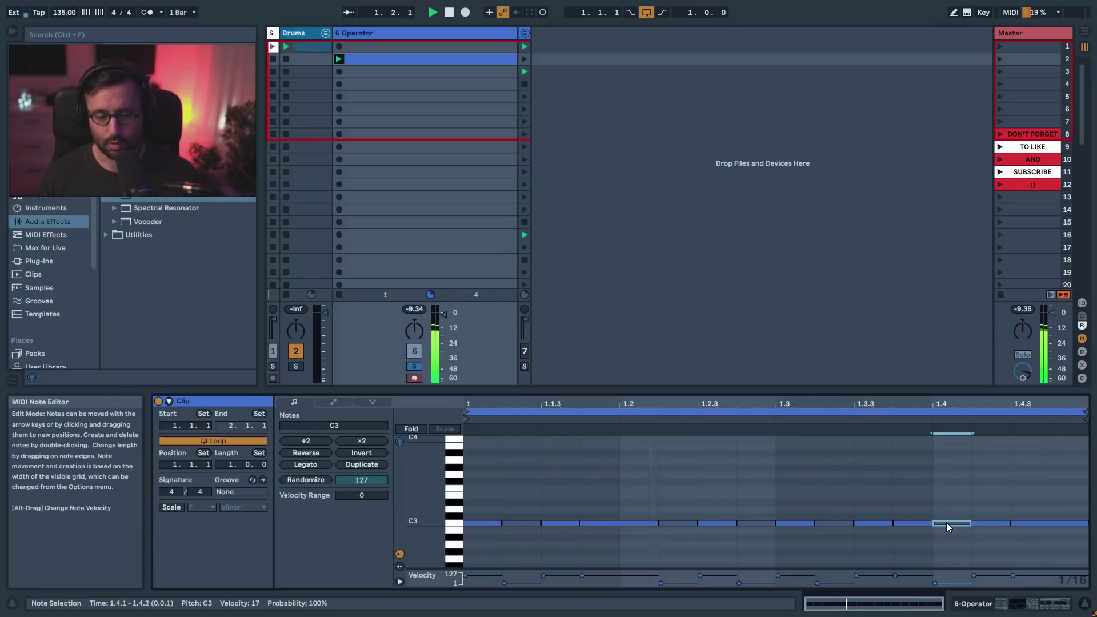
{"action": "left_click", "coordinate": [521, 523]}
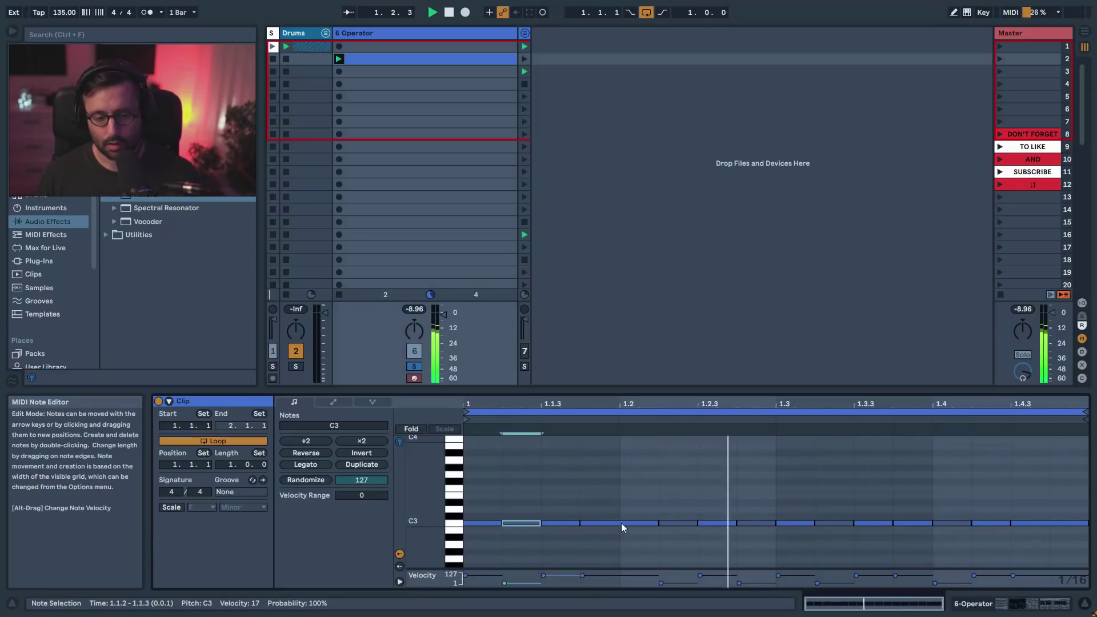
{"action": "left_click", "coordinate": [680, 523], "text": "shift"}
{"action": "left_click", "coordinate": [754, 523], "text": "shift"}
{"action": "left_click", "coordinate": [831, 523], "text": "shift"}
{"action": "left_click", "coordinate": [949, 523], "text": "shift"}
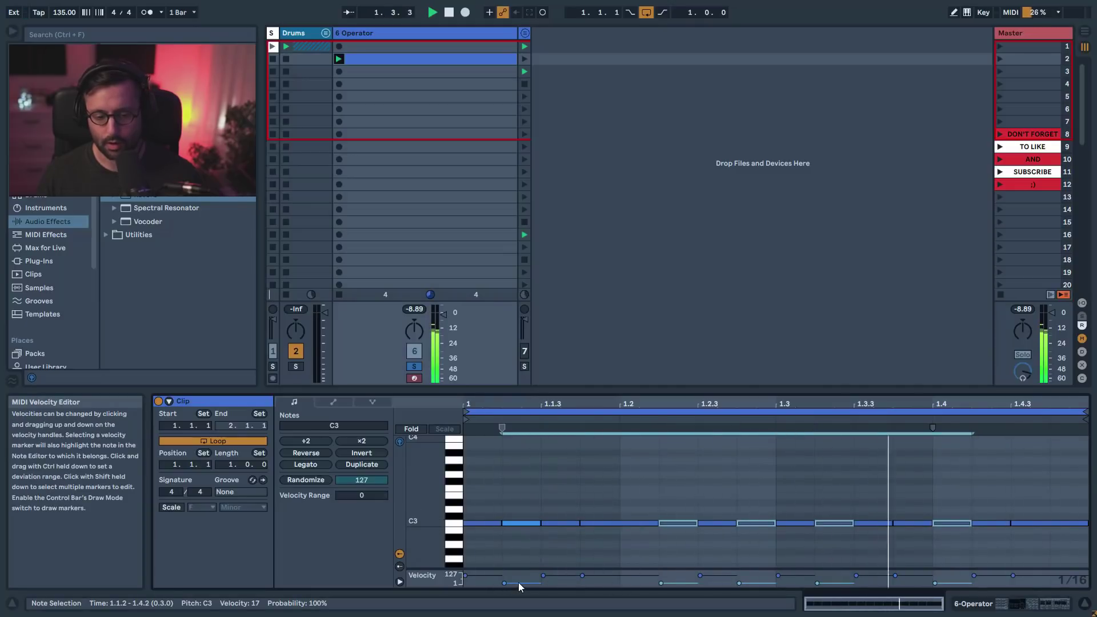
{"action": "left_click_drag", "start_coordinate": [519, 581], "coordinate": [519, 578]}
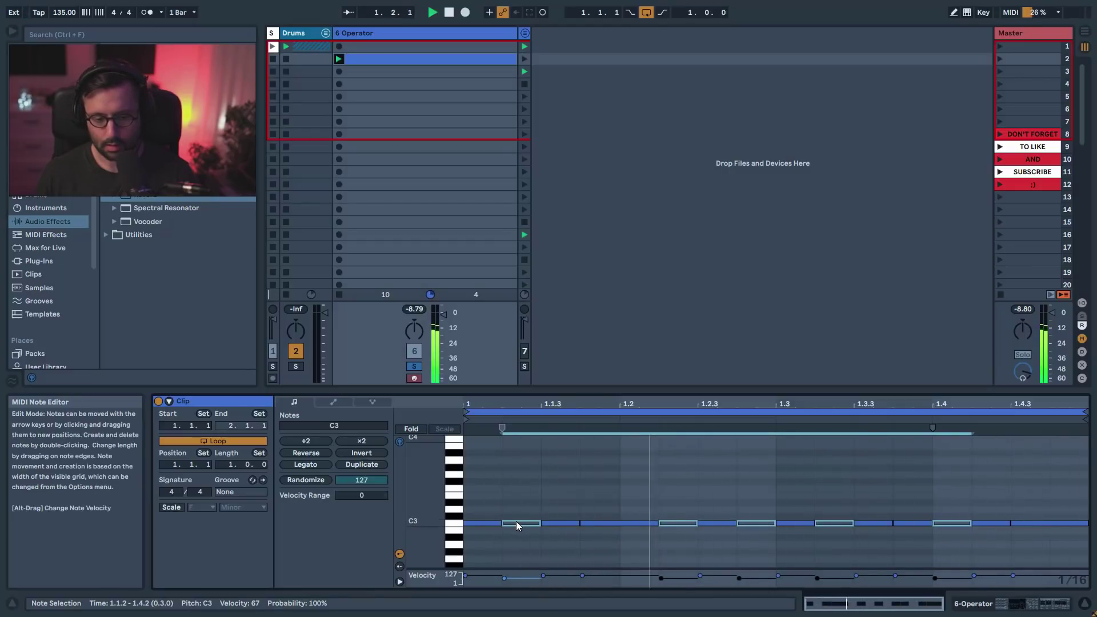
{"action": "left_click", "coordinate": [523, 535]}
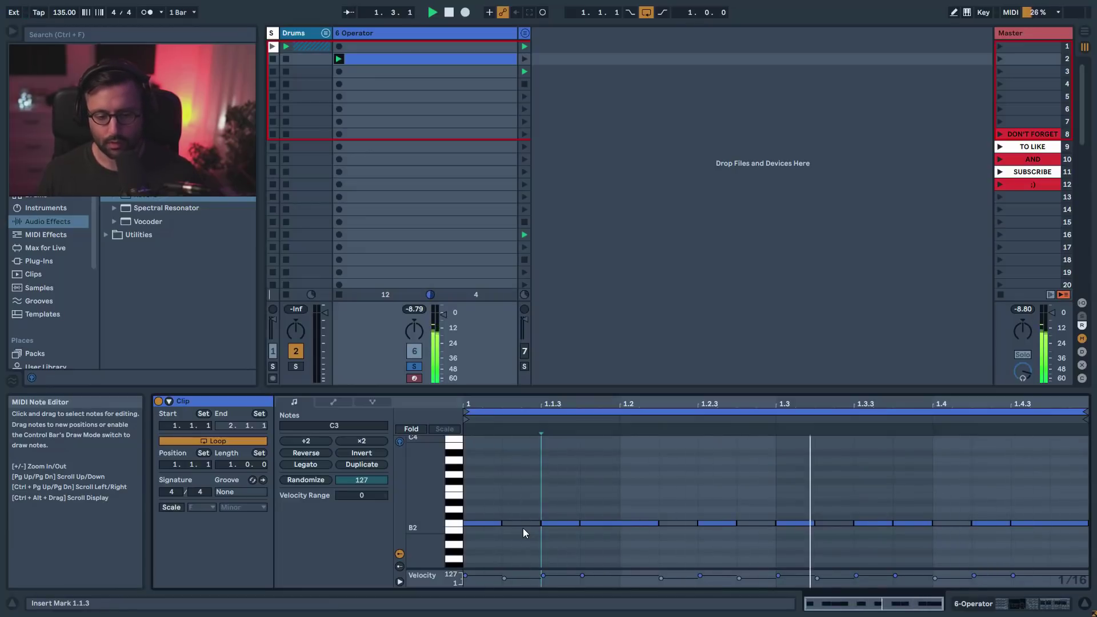
{"action": "key", "text": "ctrl+z"}
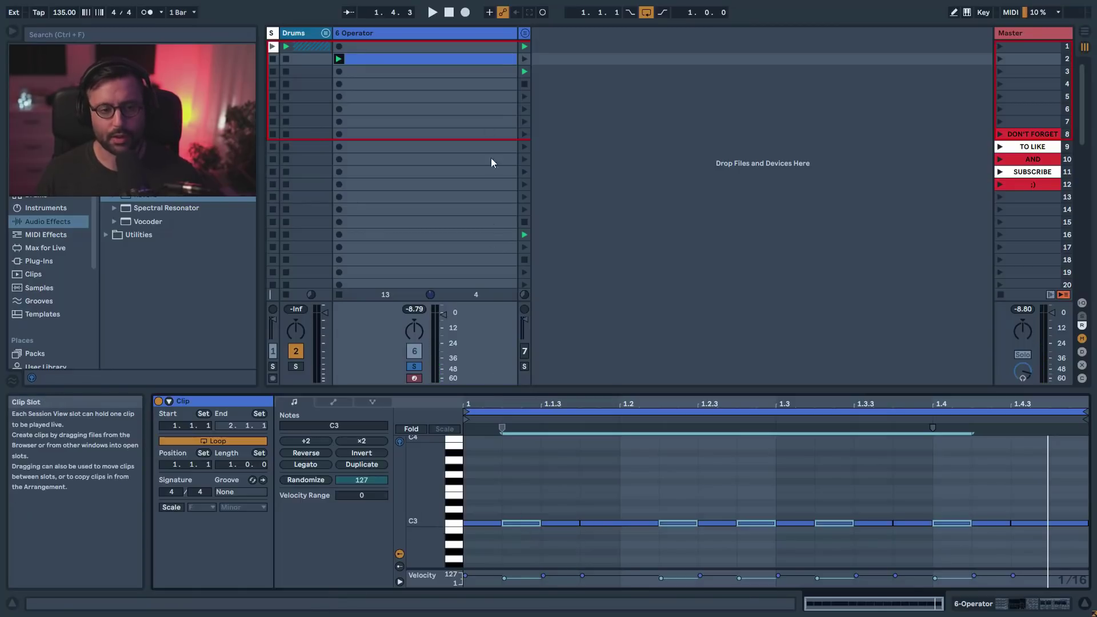
{"action": "key", "text": "ctrl+z"}
- Open and audition the Velocity and Deleted instead of Velocity clips on the soloed Not Melodic track to compare them
{"action": "left_click", "coordinate": [524, 46]}
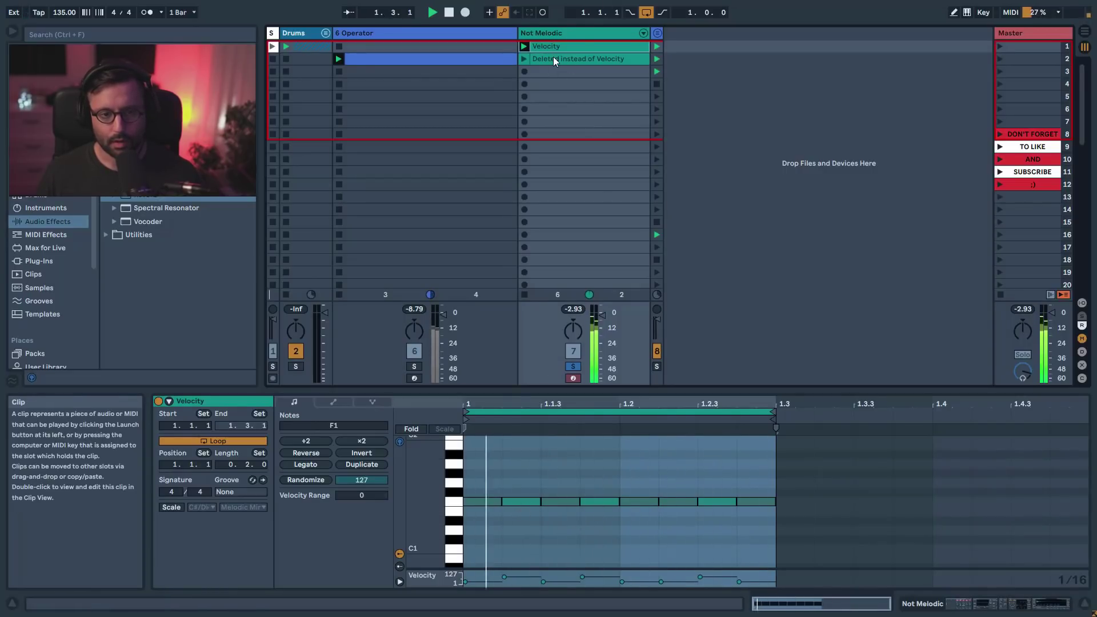
{"action": "left_click", "coordinate": [525, 60]}
{"action": "double_click", "coordinate": [567, 57]}
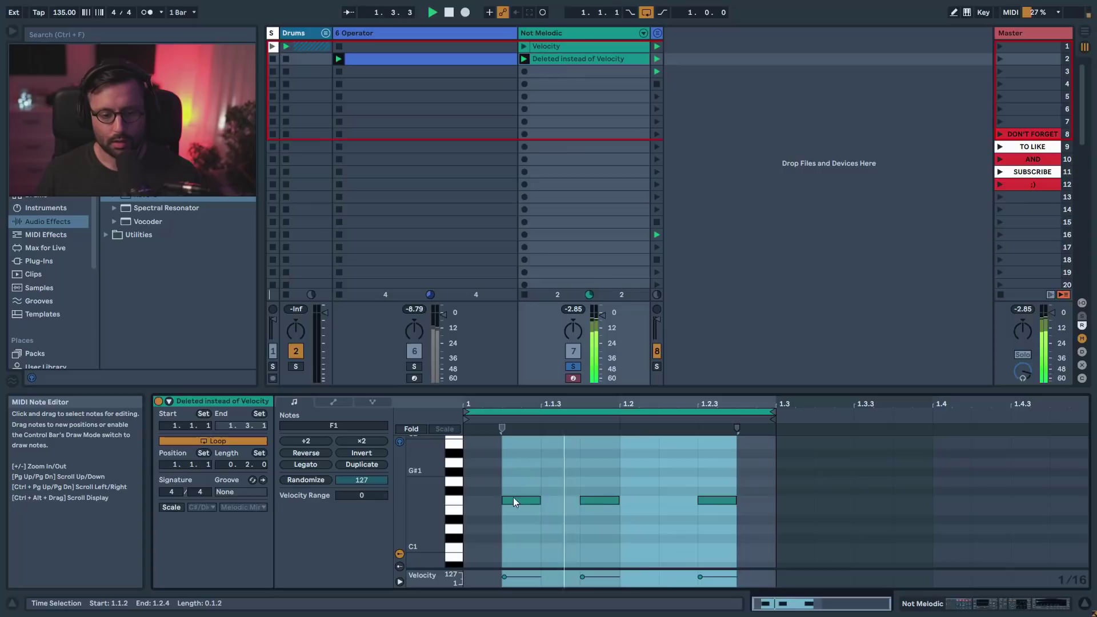
{"action": "key", "text": "space"}
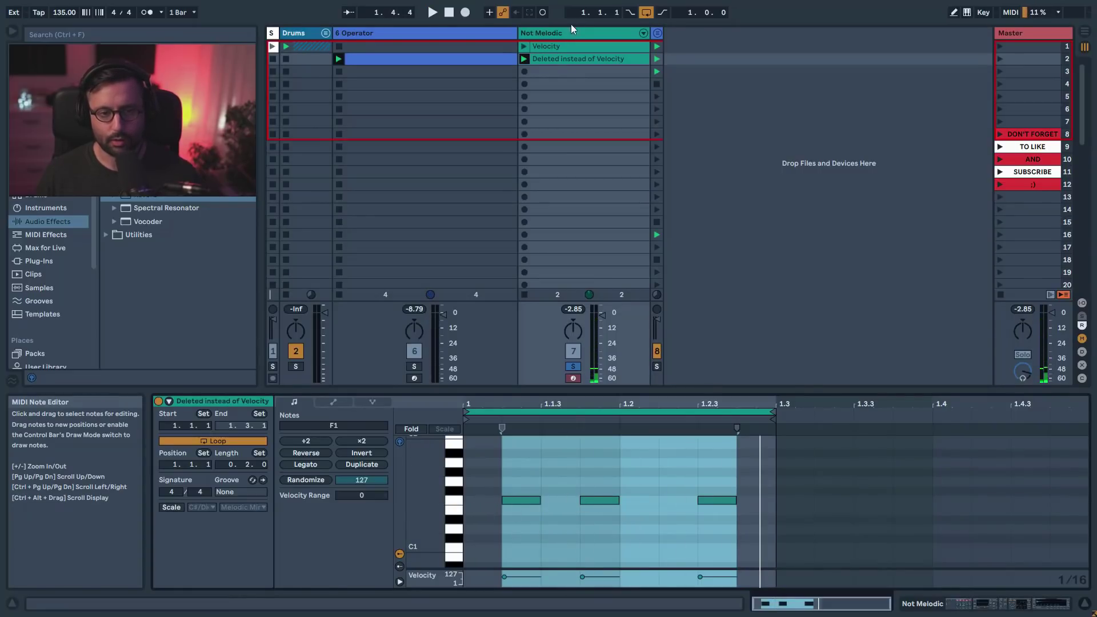
{"action": "left_click", "coordinate": [540, 46]}
{"action": "left_click", "coordinate": [524, 48]}
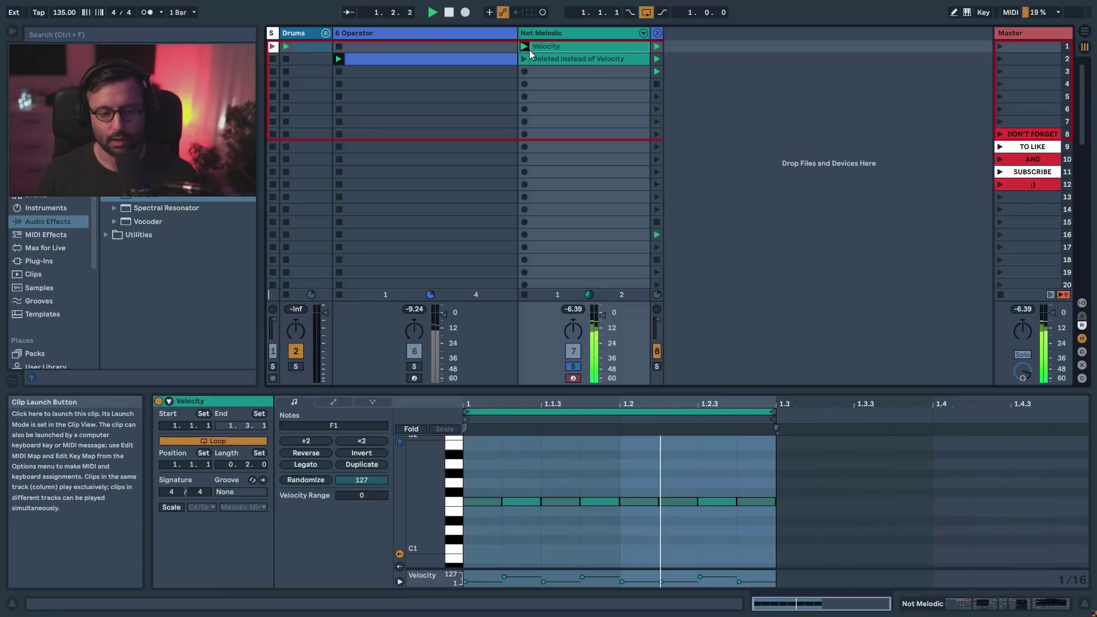
{"action": "key", "text": "space"}
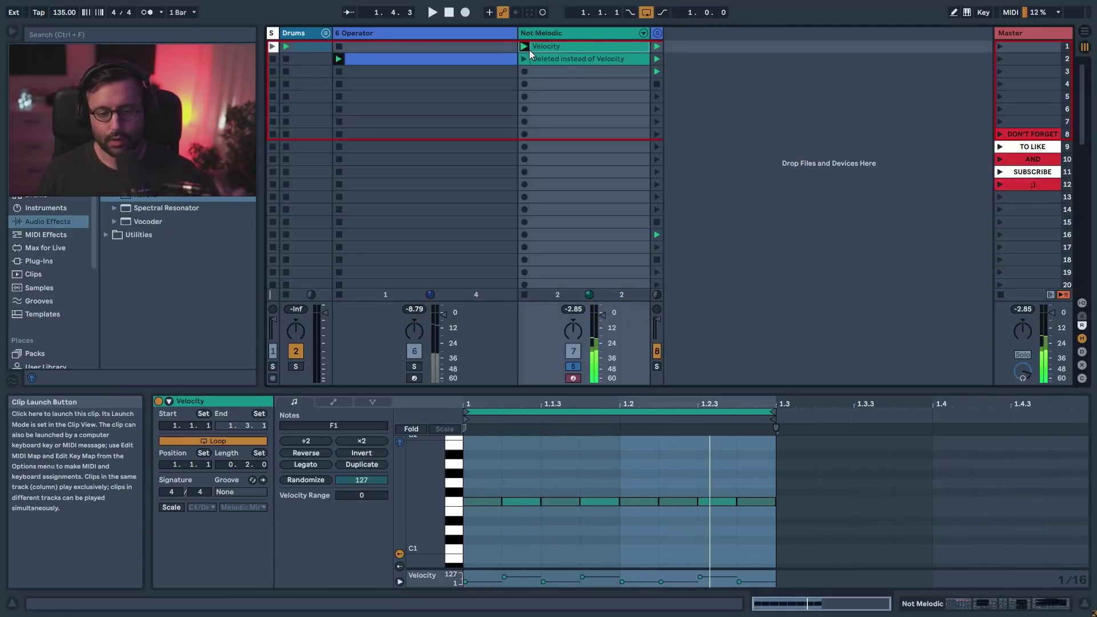
- Unsolo the Not Melodic track, mute 6 Operator, and compare the two Not Melodic clips with the drums playing
{"action": "left_click", "coordinate": [574, 367]}
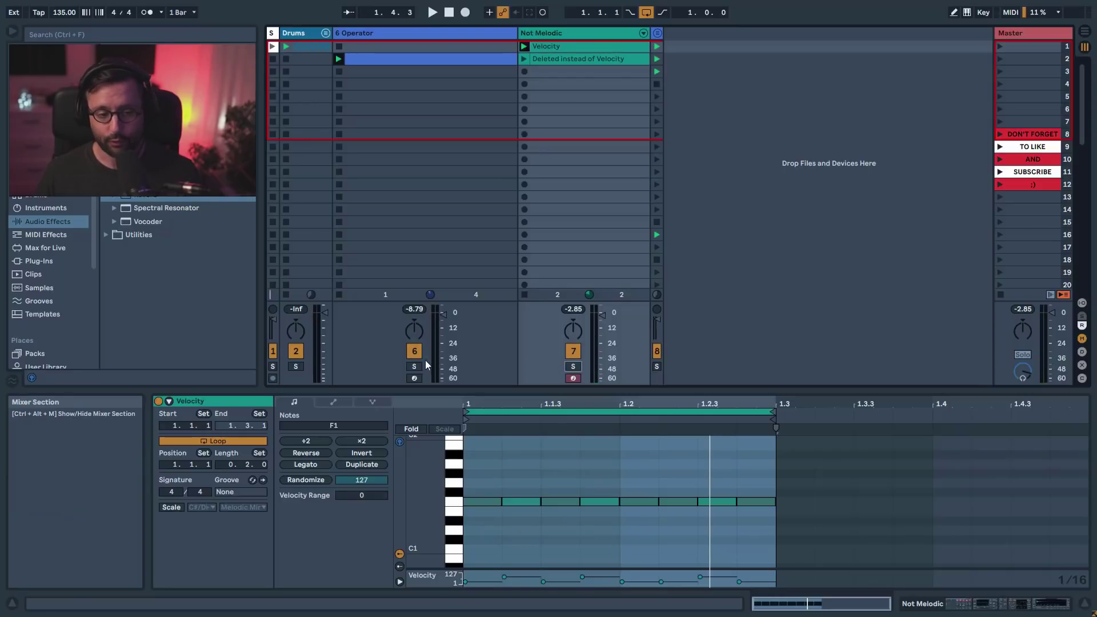
{"action": "key", "text": "space"}
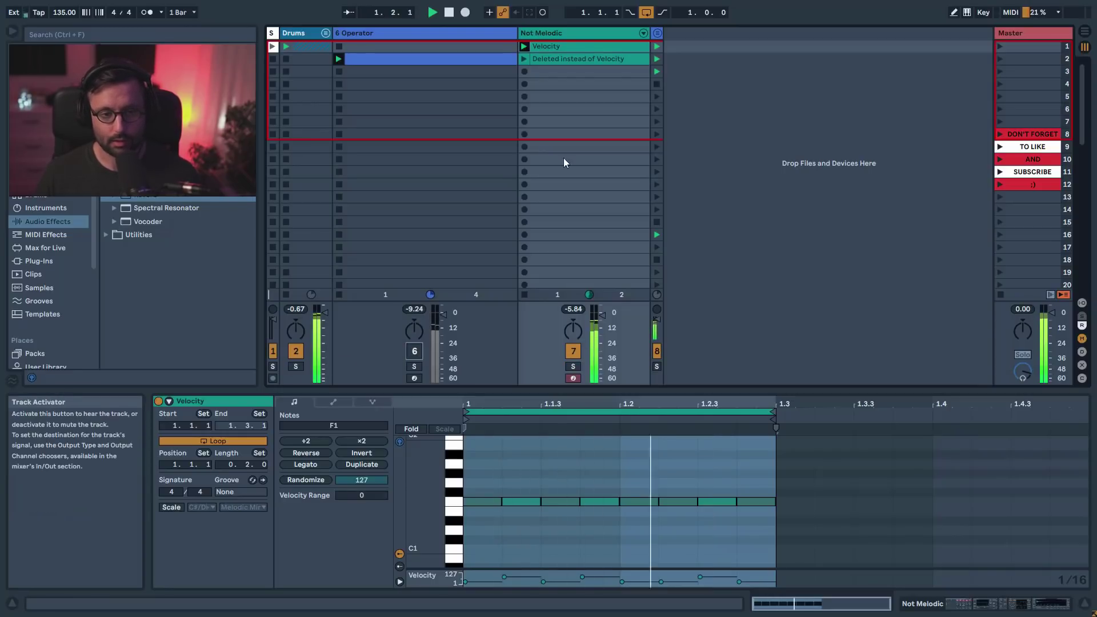
{"action": "left_click", "coordinate": [521, 60]}
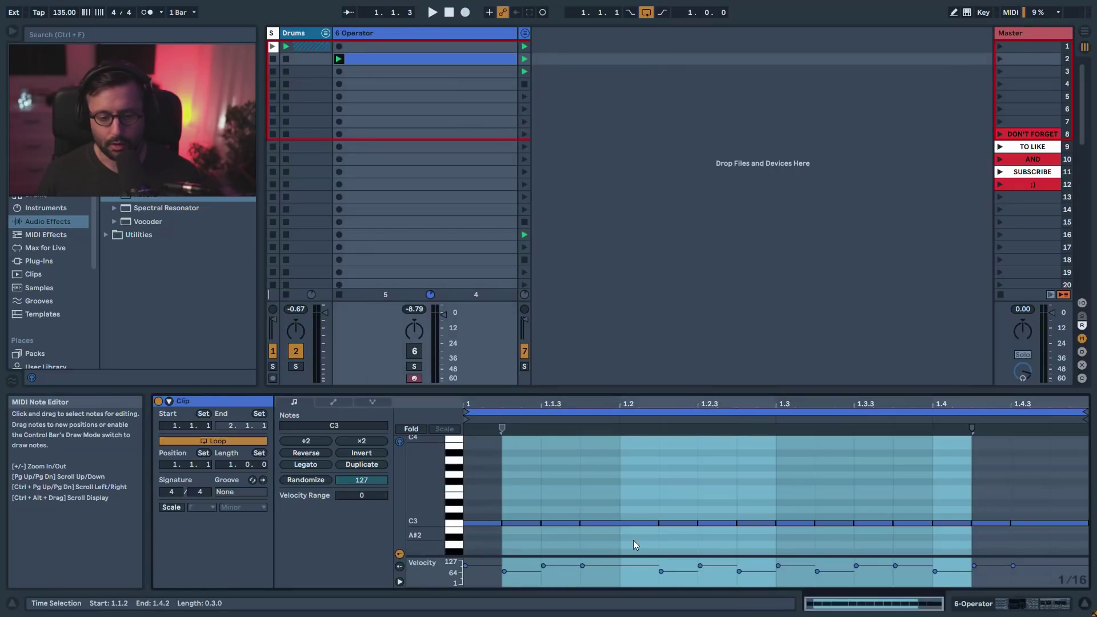
- Set the velocity of the five softer C3 notes in the 6 Operator clip to 15
{"action": "left_click", "coordinate": [515, 523]}
{"action": "left_click", "coordinate": [673, 524], "text": "shift"}
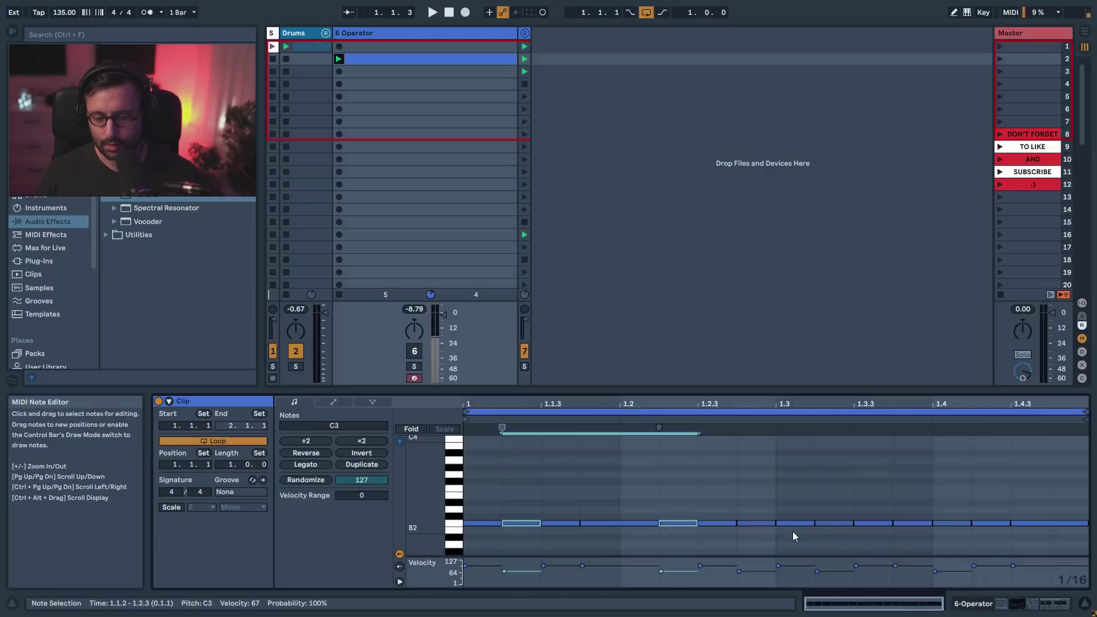
{"action": "left_click", "coordinate": [941, 523], "text": "shift"}
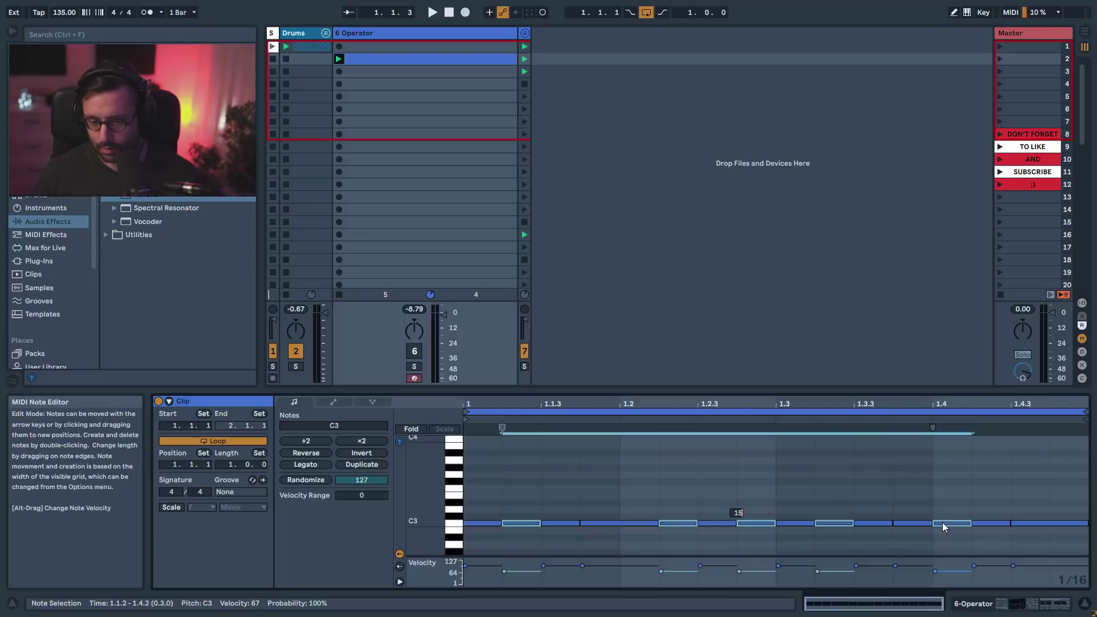
{"action": "key", "text": "Return"}
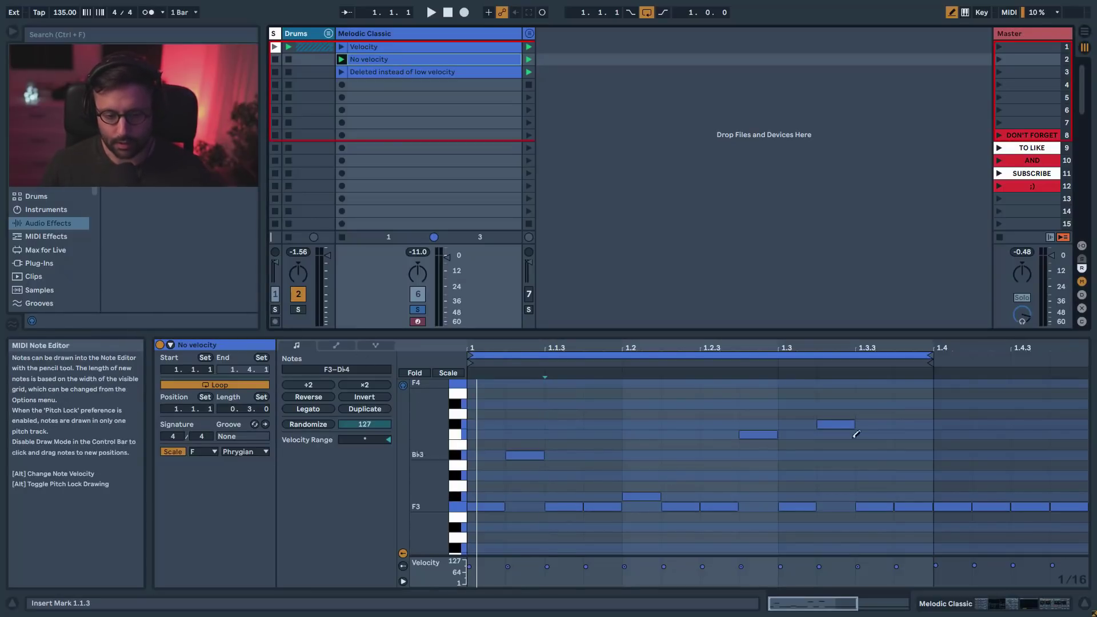
- Play the No velocity clip on the soloed Melodic Classic track, turn off draw mode, and launch and open the Velocity clip for comparison
{"action": "key", "text": "space"}
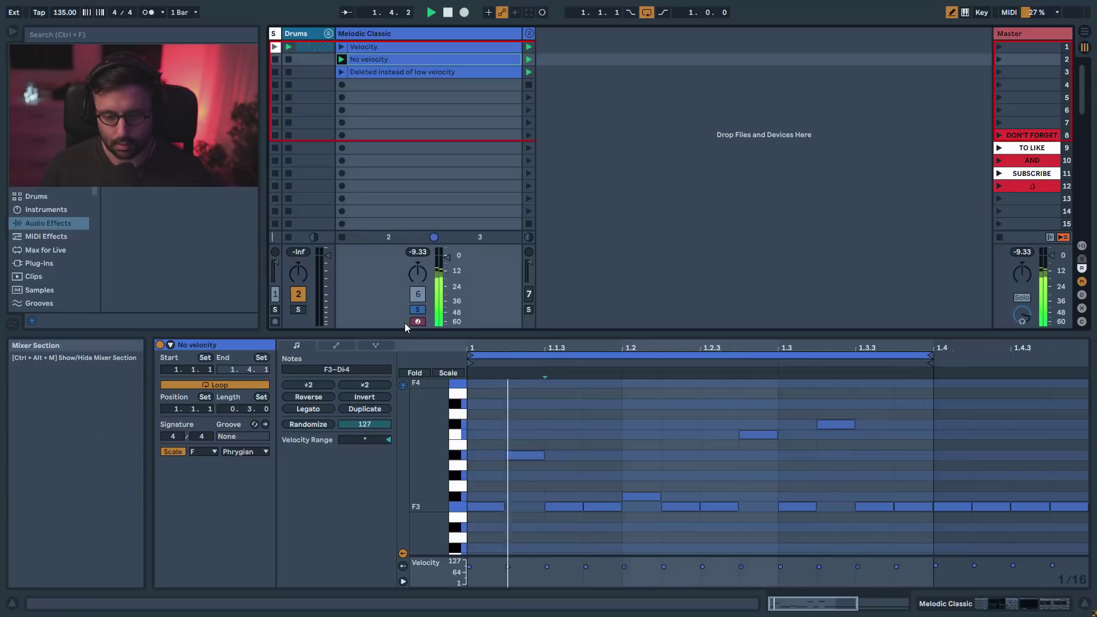
{"action": "key", "text": "b"}
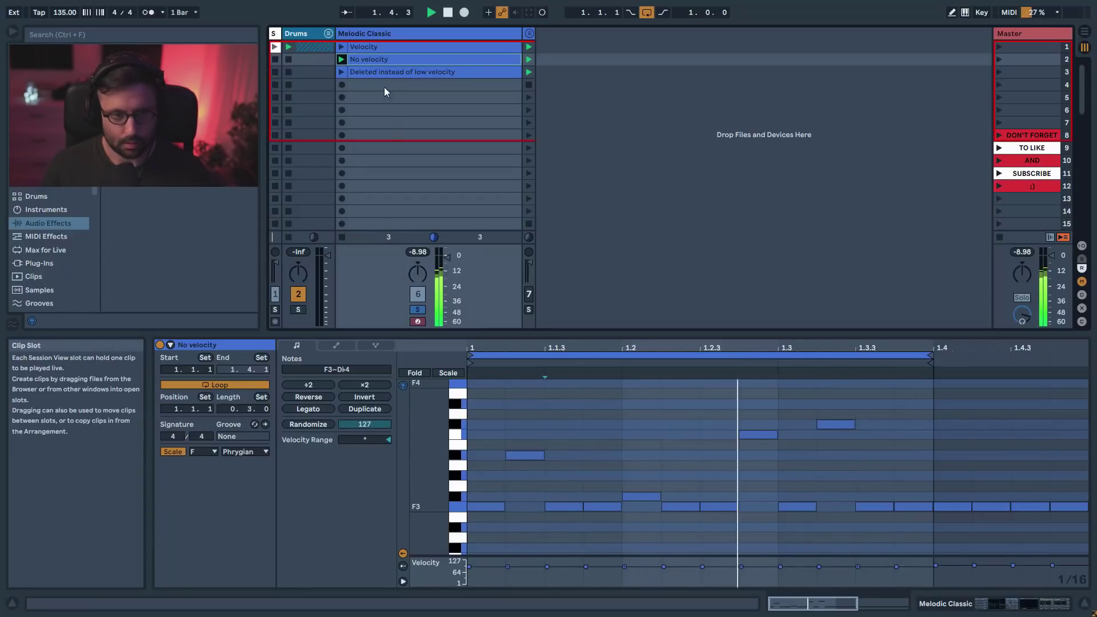
{"action": "left_click", "coordinate": [342, 46]}
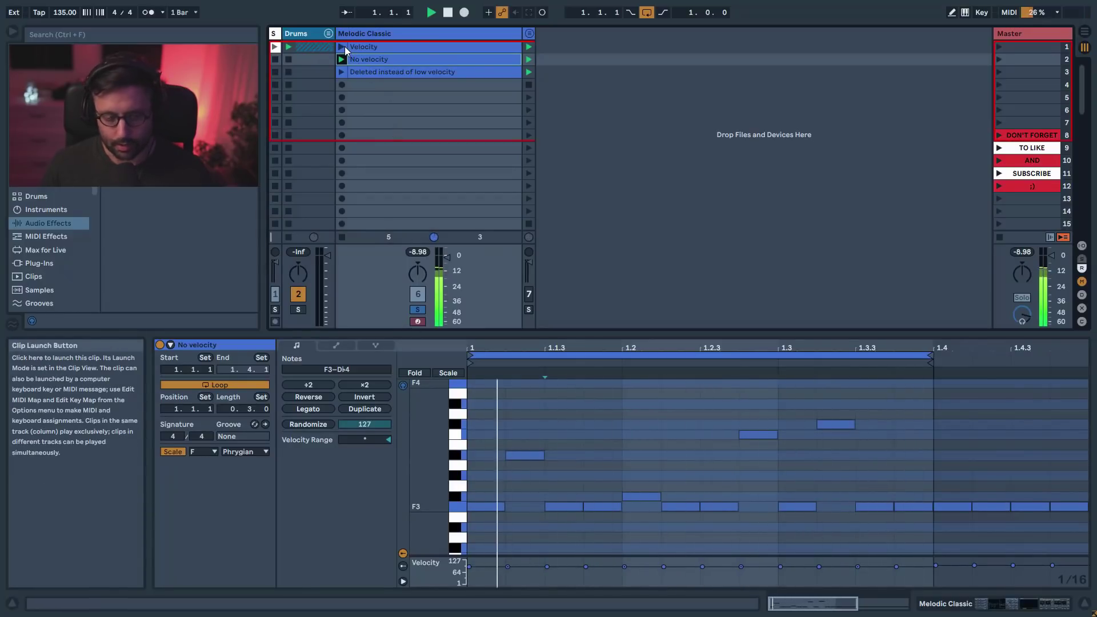
{"action": "left_click", "coordinate": [386, 45]}
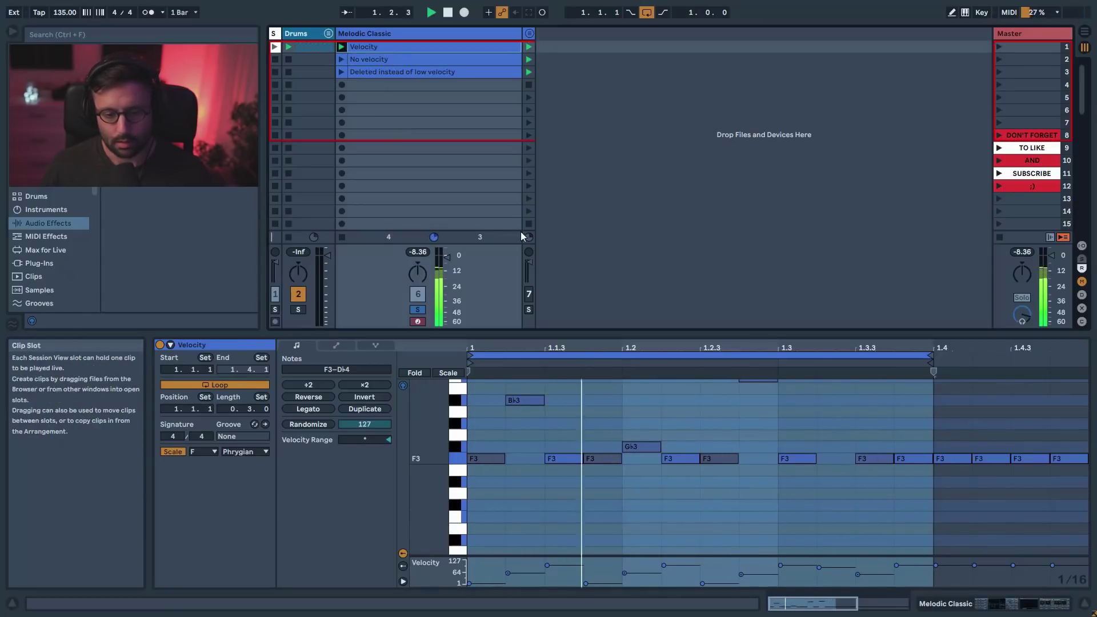
- Examine the Melodic Classic track's device chain and return to the notes of the Velocity clip
{"action": "left_click", "coordinate": [435, 35]}
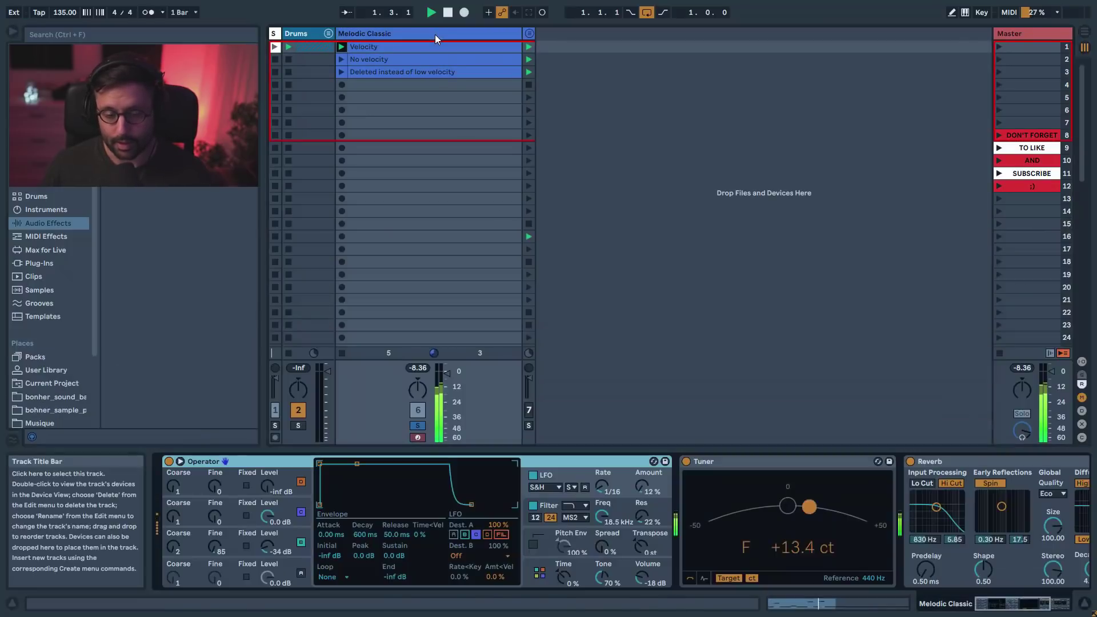
{"action": "left_click_drag", "start_coordinate": [999, 603], "coordinate": [968, 604]}
{"action": "left_click", "coordinate": [412, 52]}
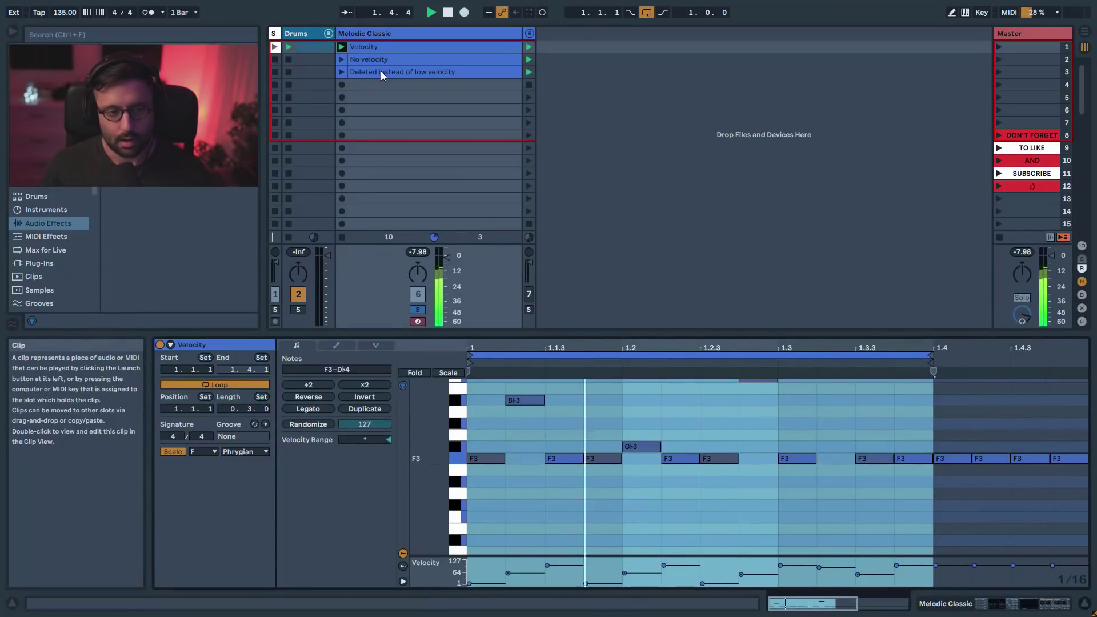
- Unsolo the Melodic Classic track, compare its Velocity and No velocity clips with the drums, and open the No velocity clip
{"action": "left_click", "coordinate": [413, 308]}
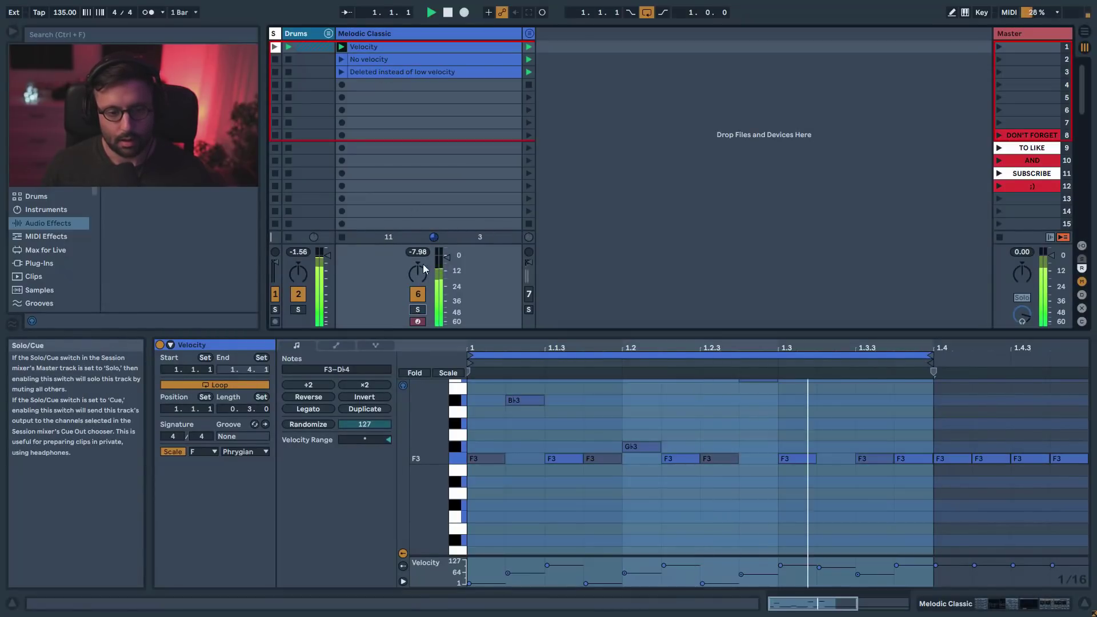
{"action": "left_click", "coordinate": [340, 60]}
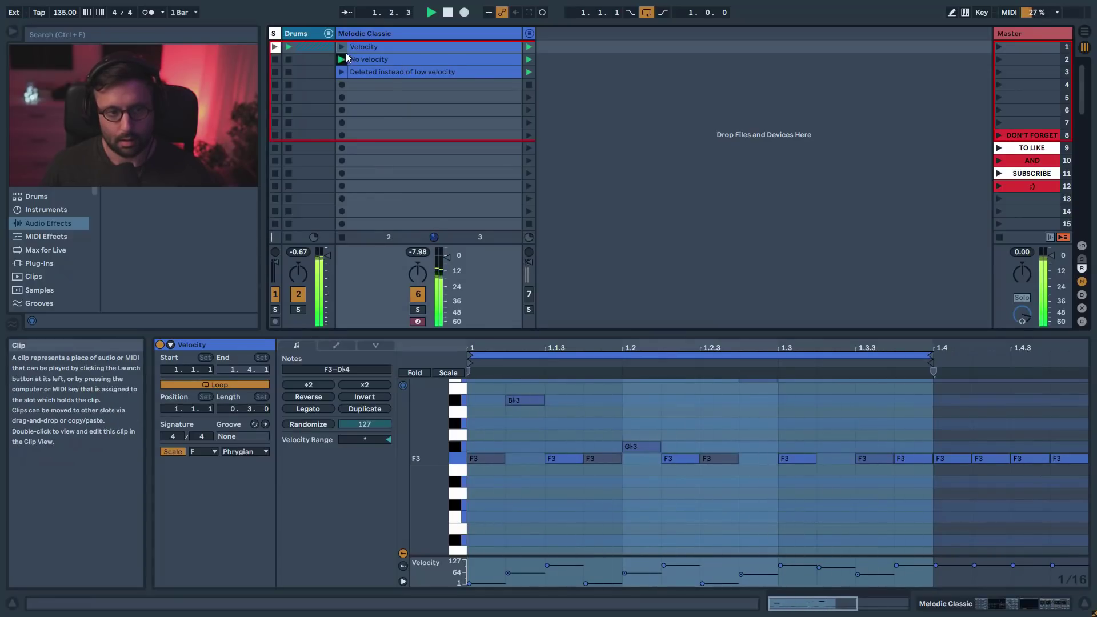
{"action": "left_click", "coordinate": [386, 56]}
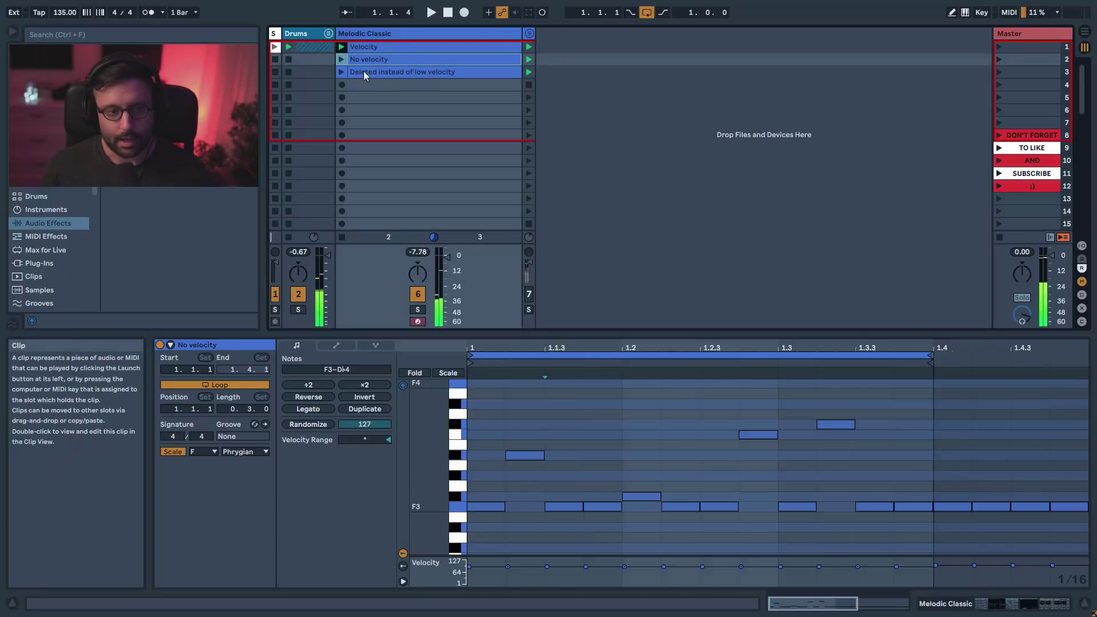
- Compare the notes of the Deleted instead of low velocity and Velocity clips, selecting the quiet first F3 in the latter
{"action": "left_click", "coordinate": [372, 74]}
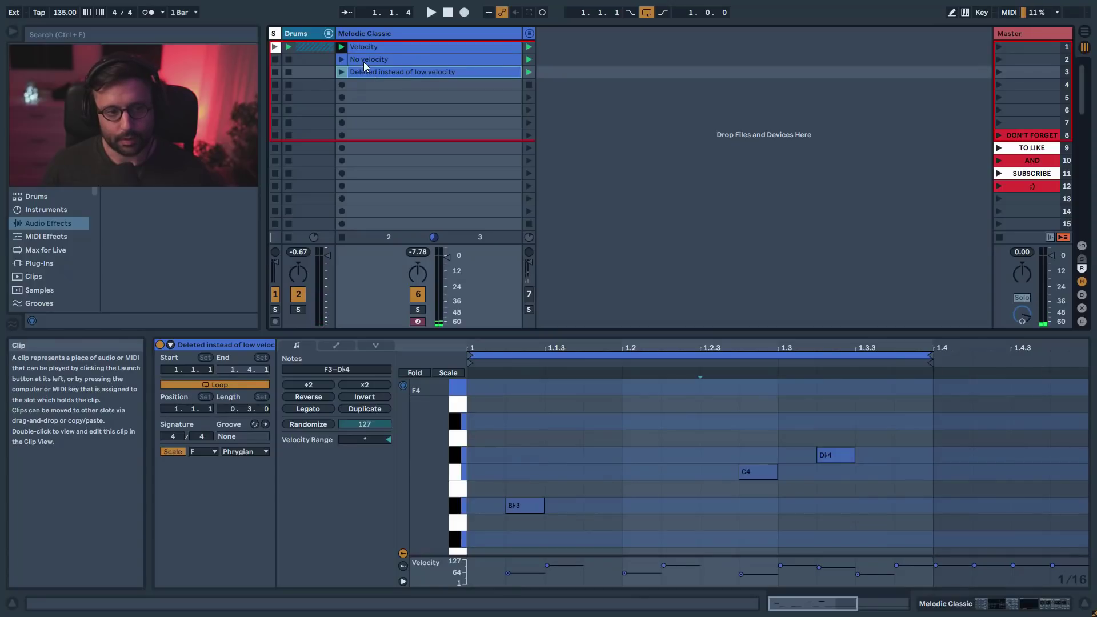
{"action": "left_click", "coordinate": [454, 509]}
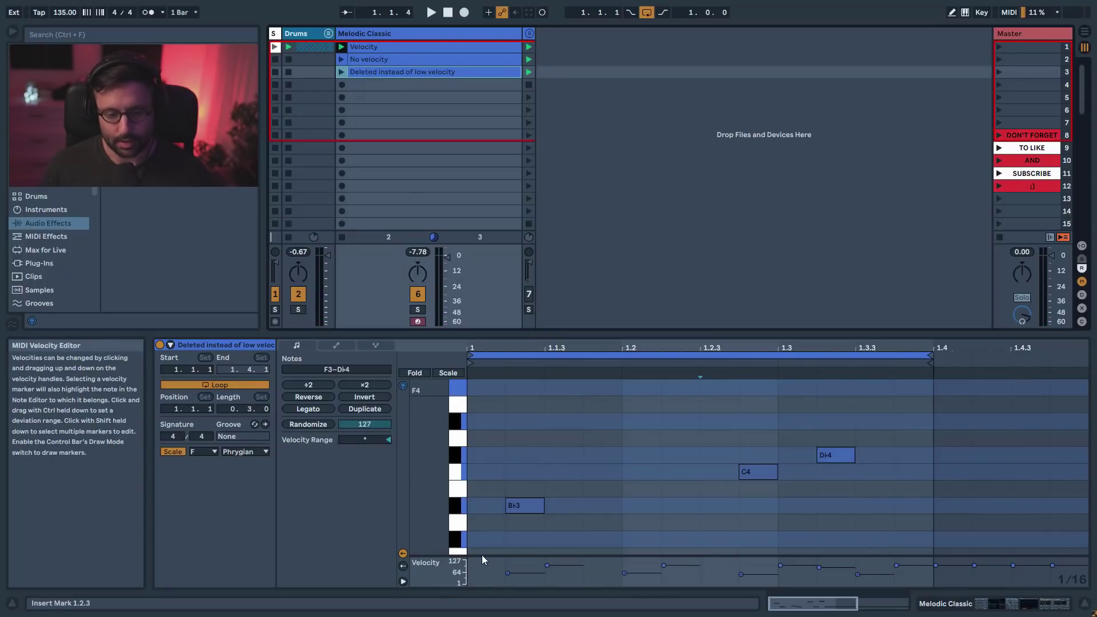
{"action": "left_click", "coordinate": [409, 51]}
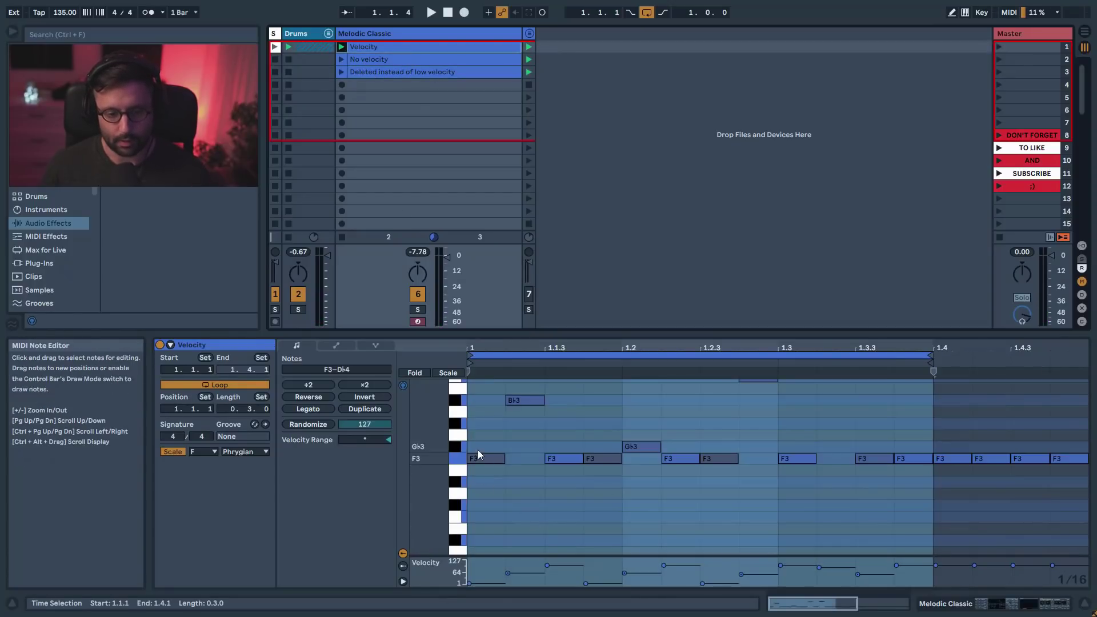
{"action": "left_click", "coordinate": [478, 456]}
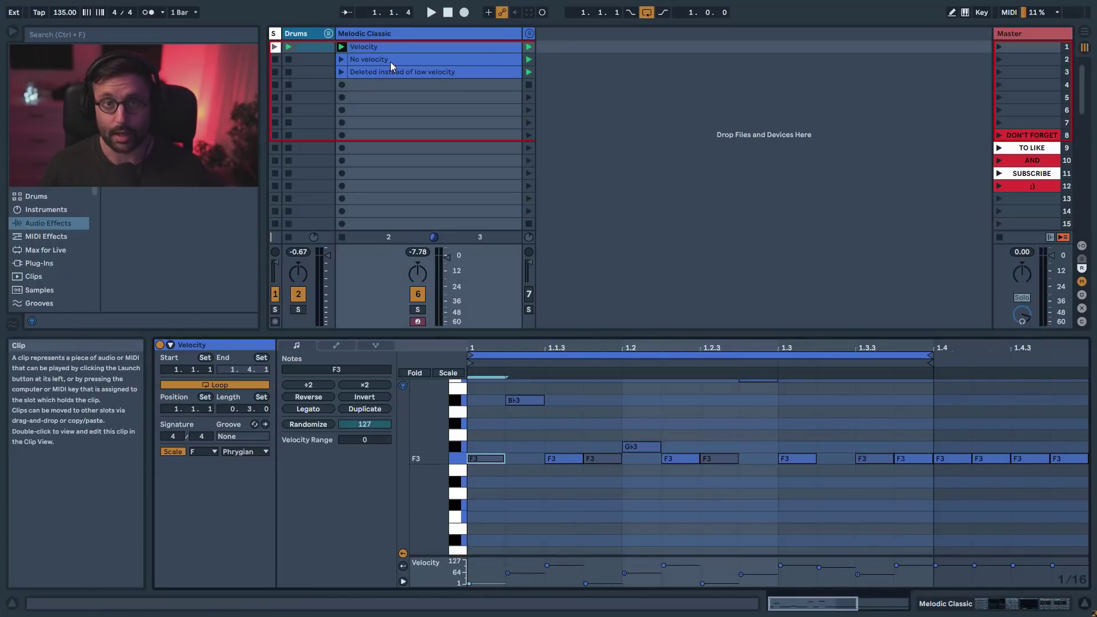
- Audition the Deleted instead of low velocity clip against the Velocity clip with the drums, and open both to compare their notes
{"action": "left_click", "coordinate": [342, 72]}
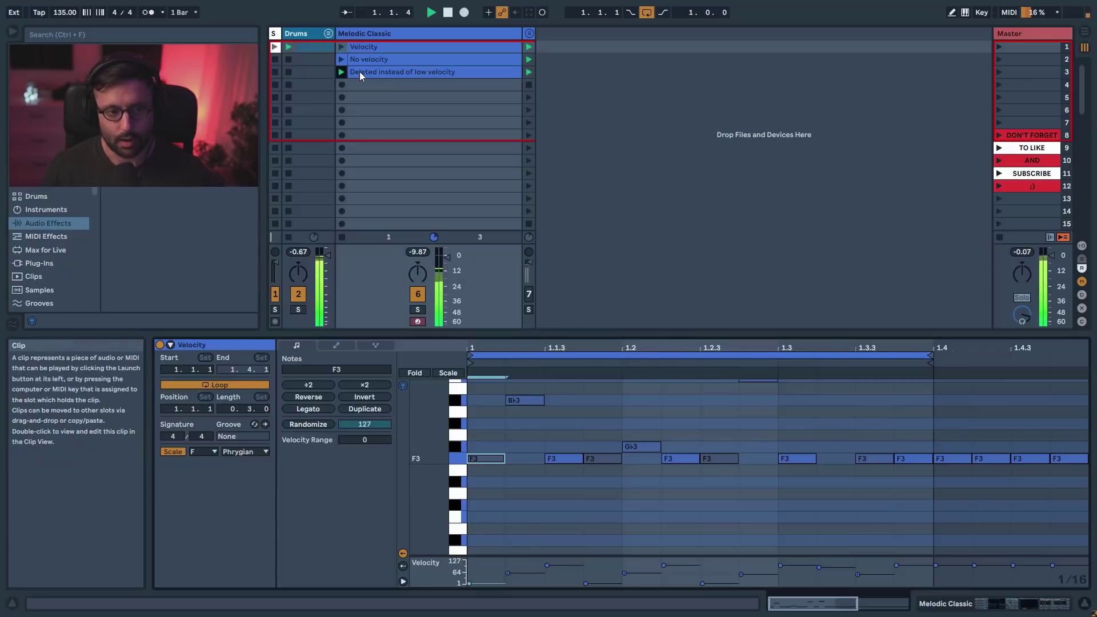
{"action": "left_click", "coordinate": [342, 47]}
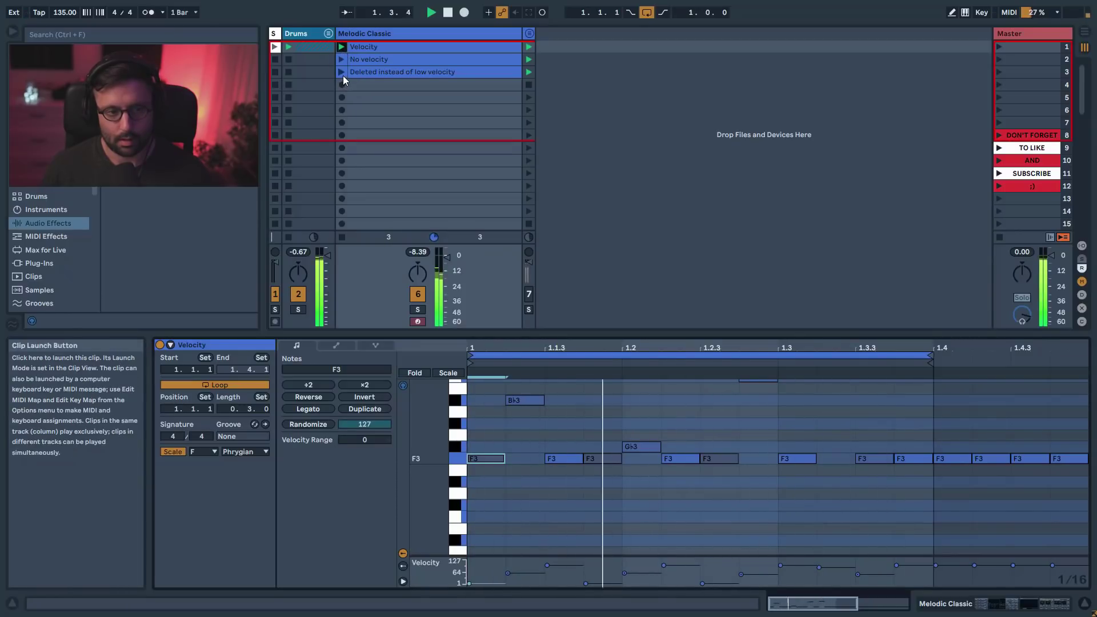
{"action": "left_click", "coordinate": [343, 75]}
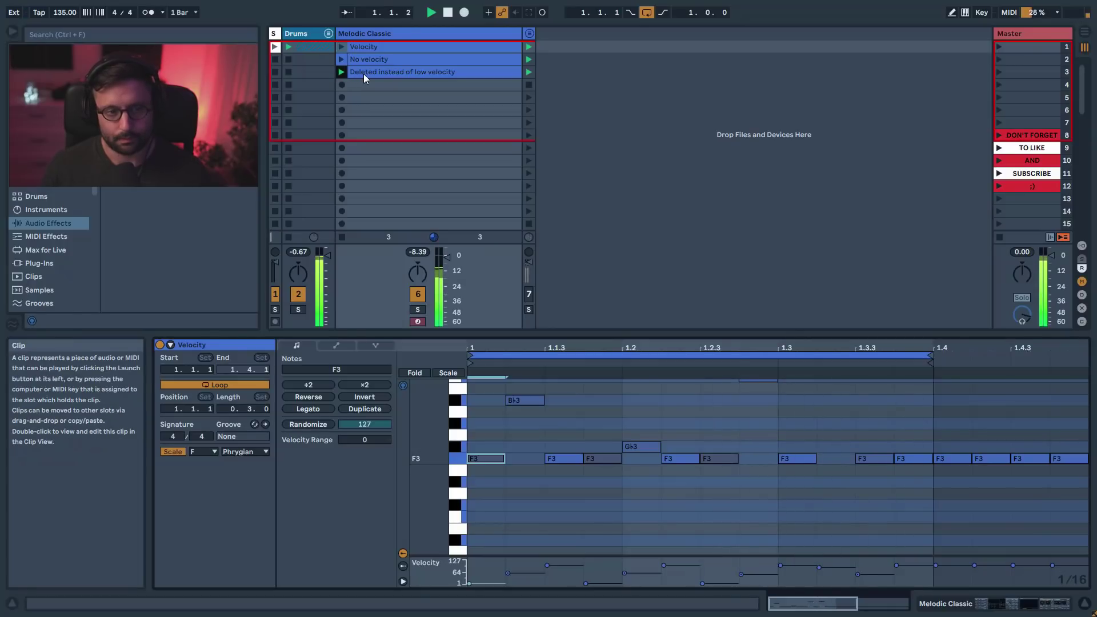
{"action": "left_click", "coordinate": [358, 74]}
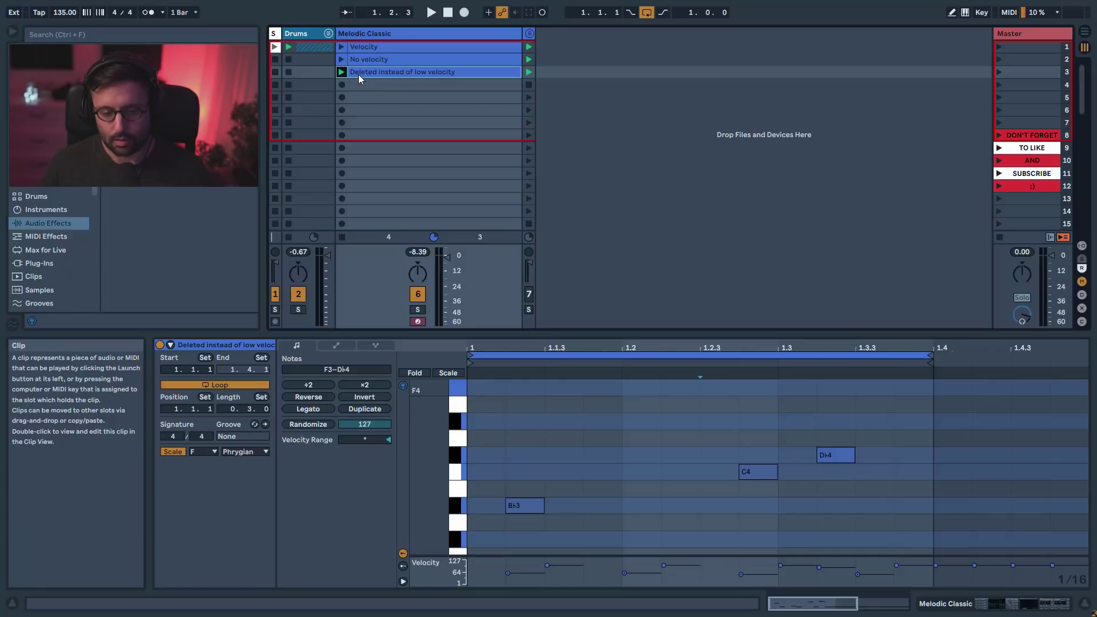
{"action": "left_click", "coordinate": [359, 47]}
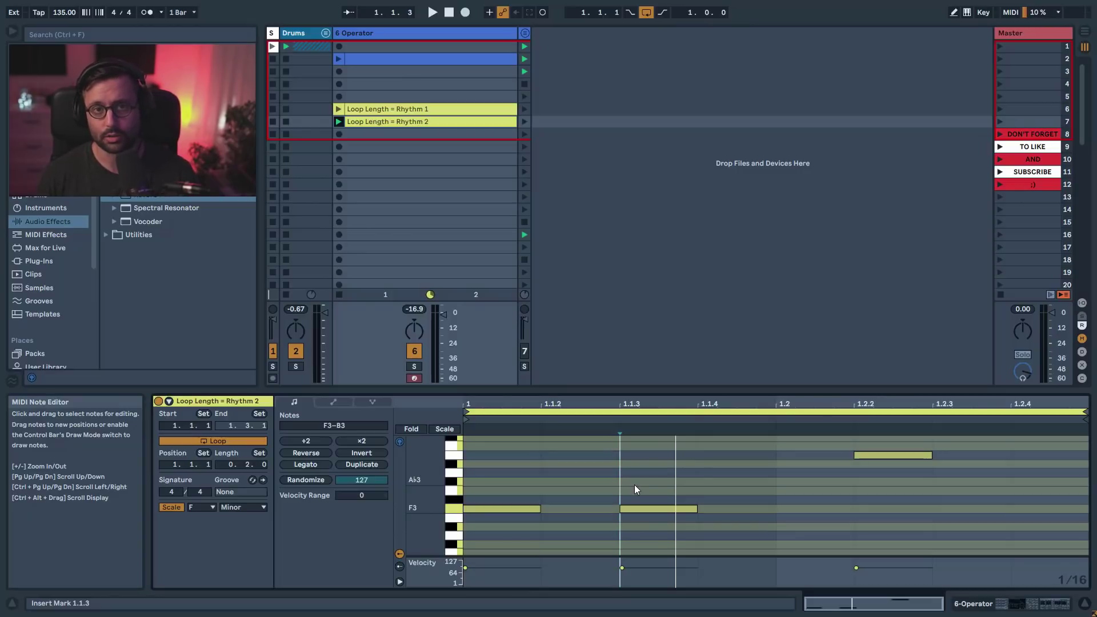
- Audition the Loop Length = Rhythm 2 clip with 6 Operator soloed, and unsolo the track to hear it with the drums
{"action": "left_click", "coordinate": [415, 366]}
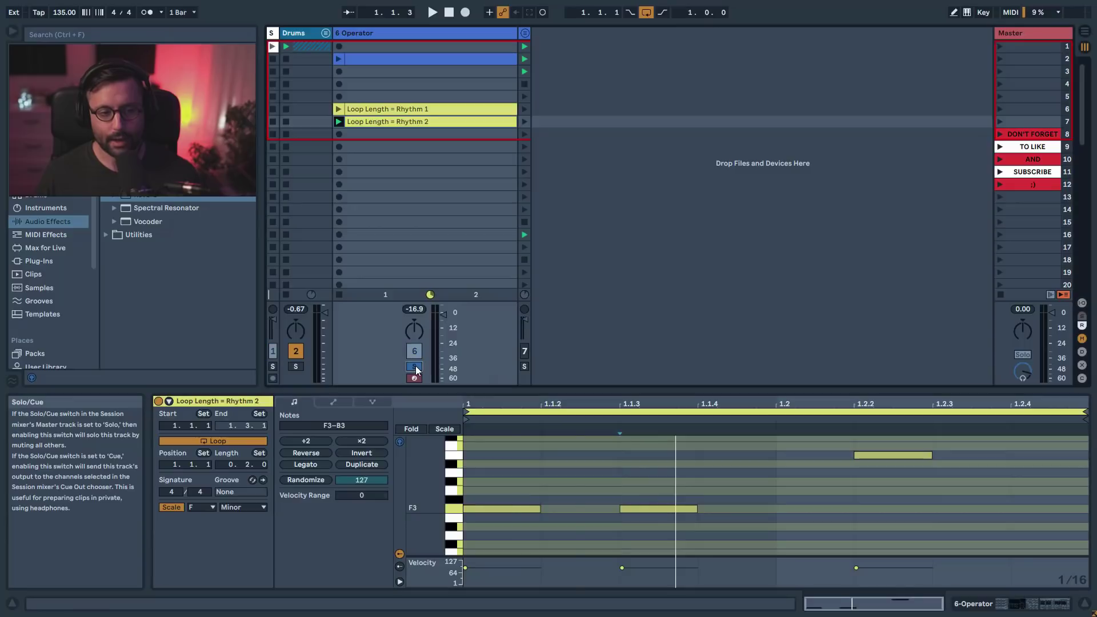
{"action": "key", "text": "space"}
{"action": "left_click", "coordinate": [415, 366]}
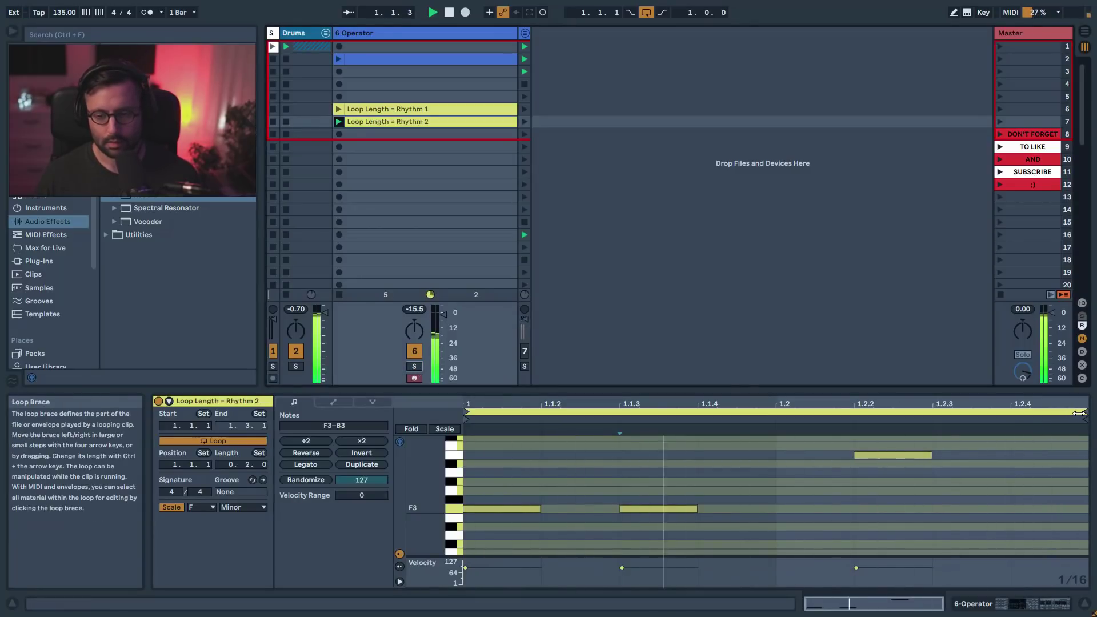
- Shorten the Loop Length = Rhythm 2 loop to end at 1.2.3 and then 1.2.2, and move its B3 note one sixteenth earlier
{"action": "mouse_move", "coordinate": [1084, 412]}
{"action": "left_mouse_down"}
{"action": "mouse_move", "coordinate": [946, 426]}
{"action": "mouse_move", "coordinate": [1084, 425]}
{"action": "mouse_move", "coordinate": [928, 427]}
{"action": "left_mouse_up"}
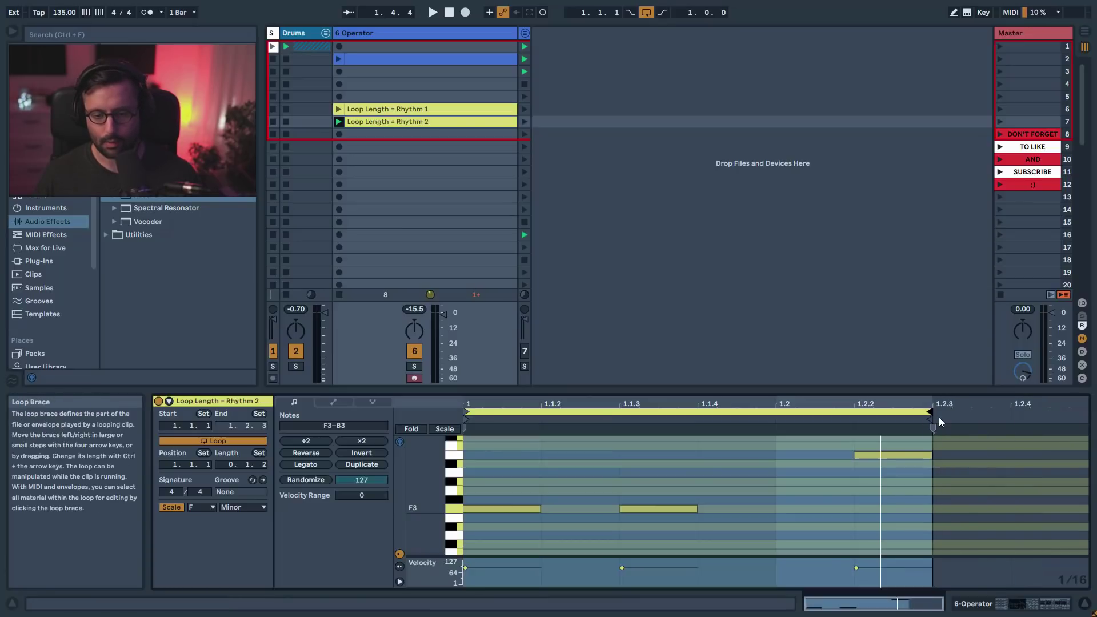
{"action": "key", "text": "space"}
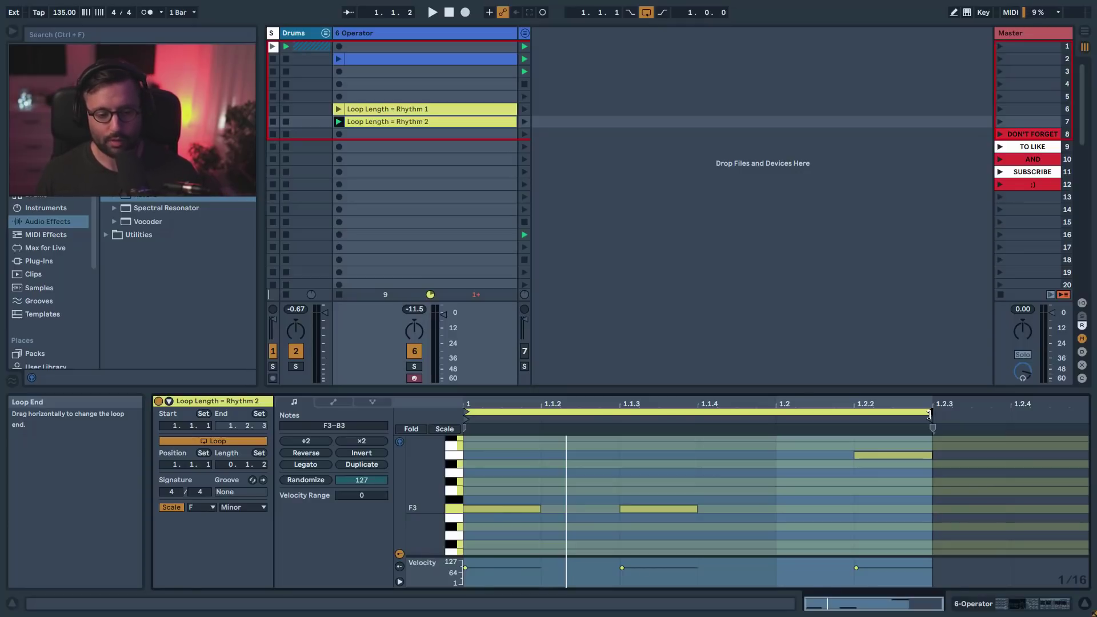
{"action": "left_click_drag", "start_coordinate": [929, 414], "coordinate": [853, 420]}
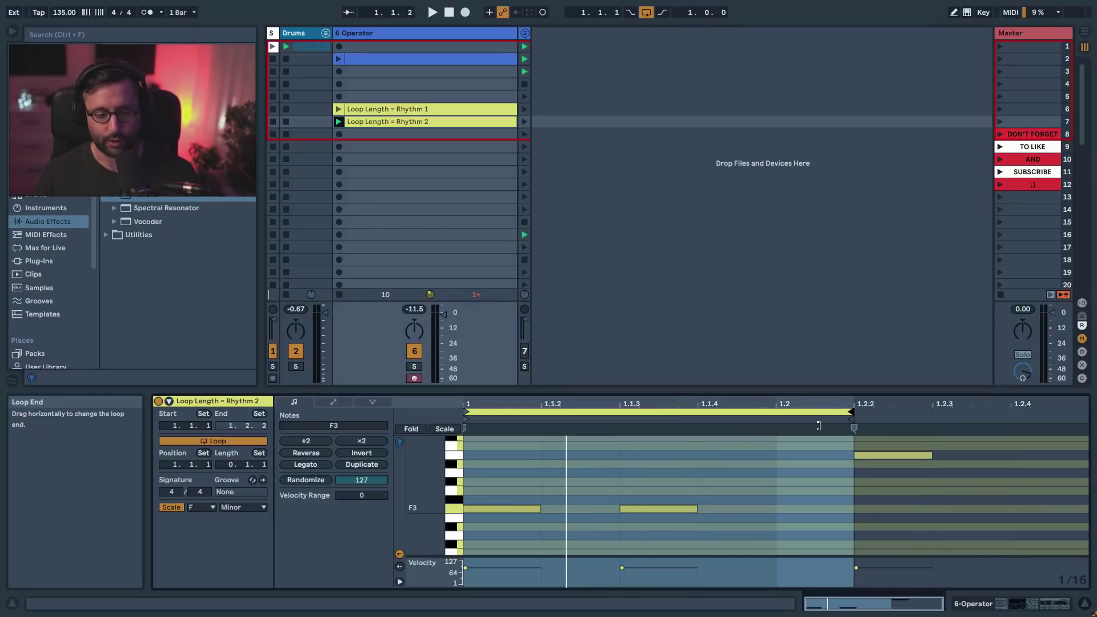
{"action": "key", "text": "space"}
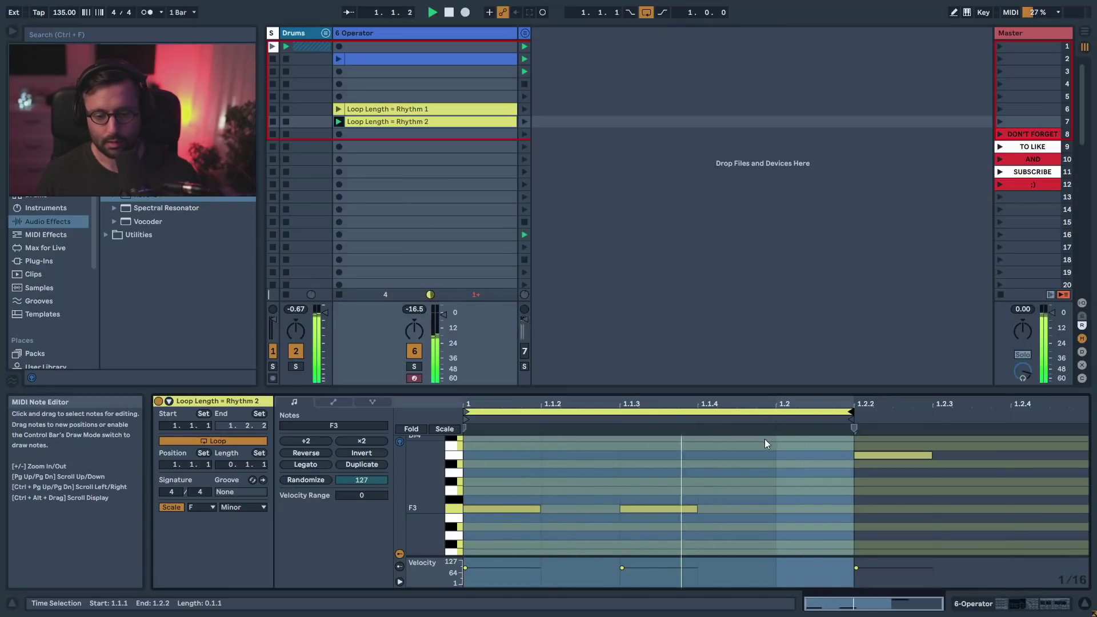
{"action": "left_click_drag", "start_coordinate": [891, 456], "coordinate": [814, 456]}
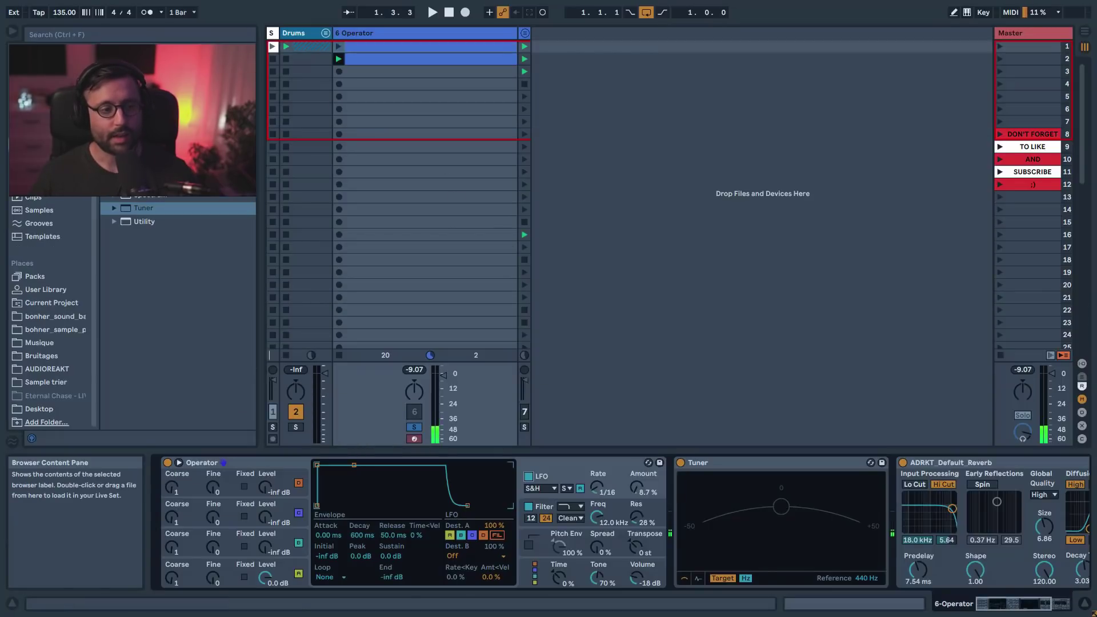
- Add a Delay after the Tuner on 6 Operator, unlink its channels, and set the left to 2 and the right to 5 sixteenths
{"action": "left_click_drag", "start_coordinate": [752, 353], "coordinate": [894, 498]}
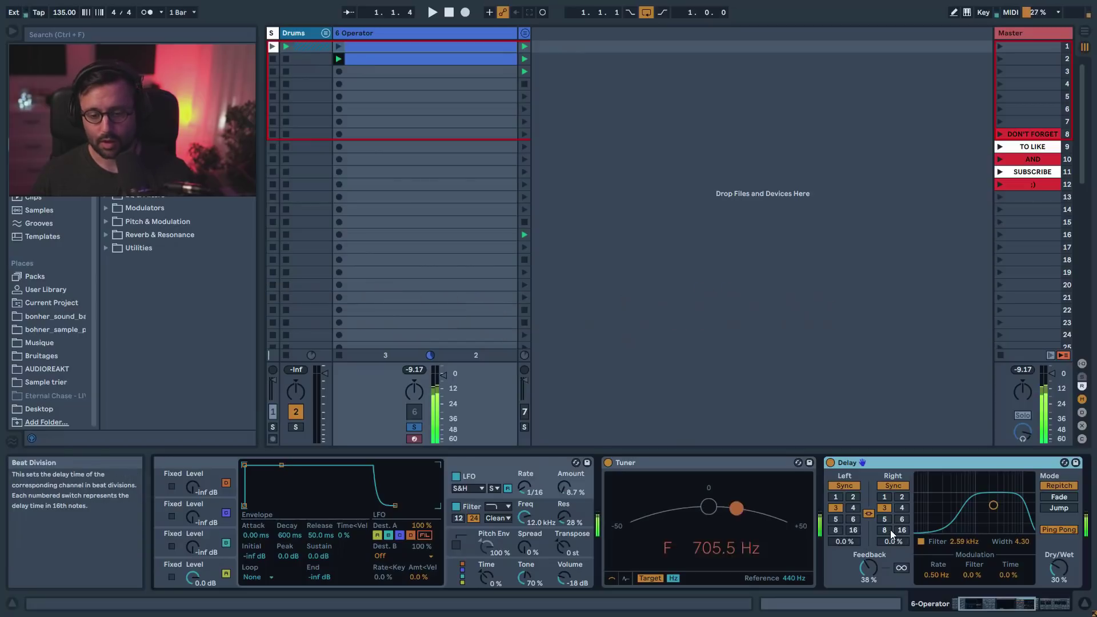
{"action": "left_click", "coordinate": [868, 513]}
{"action": "left_click", "coordinate": [854, 498]}
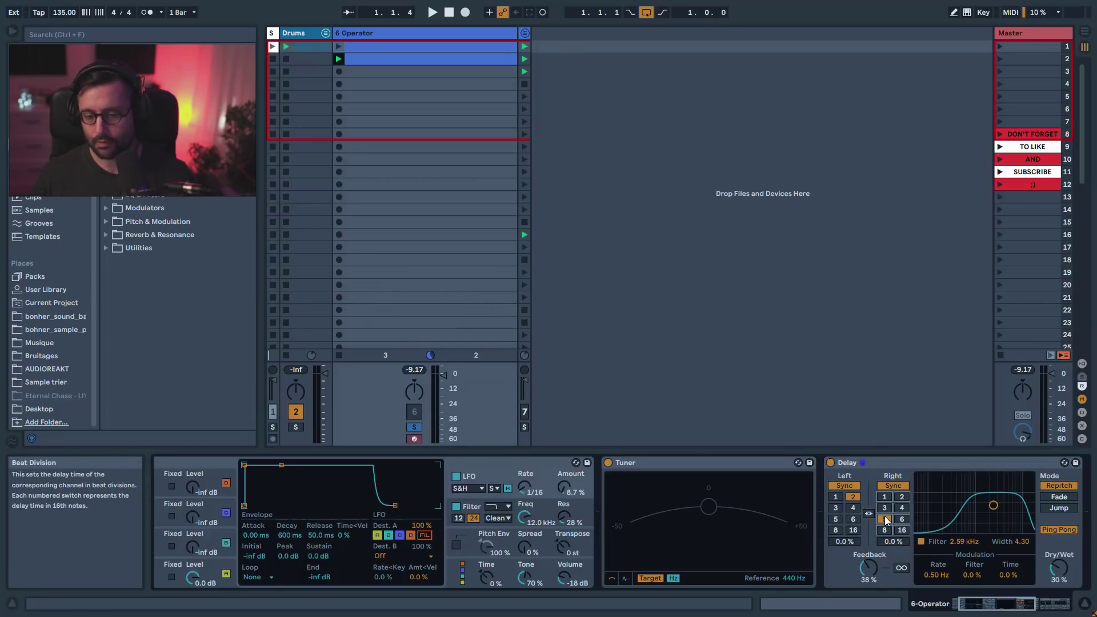
{"action": "left_click", "coordinate": [382, 63]}
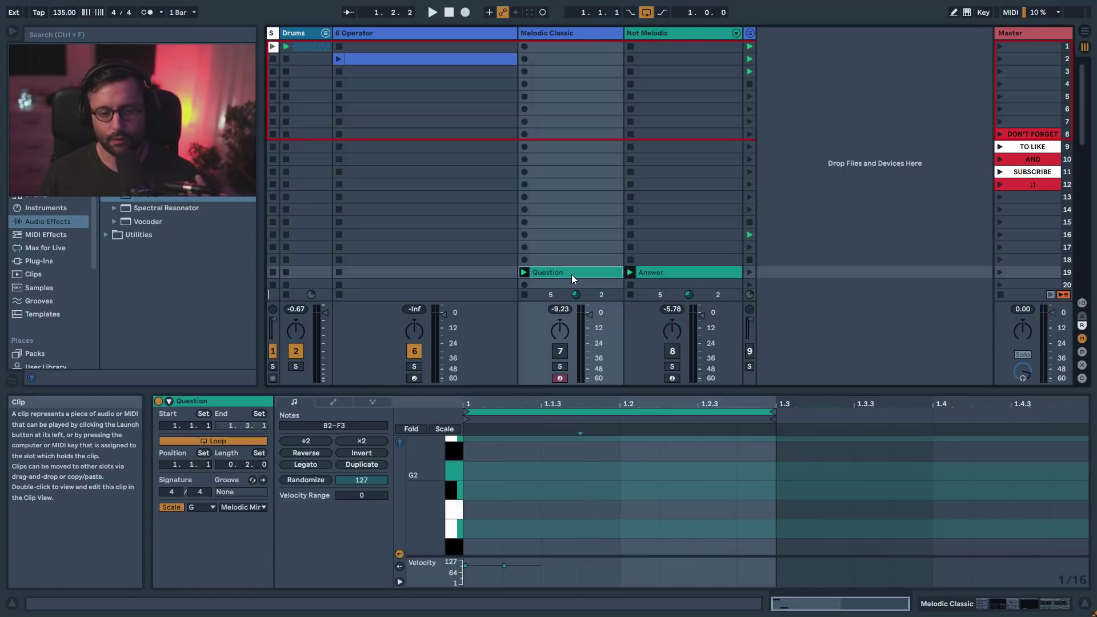
- Solo and audition the Question clip on Melodic Classic and the Answer clip on Not Melodic separately, open Answer, and unsolo the track
{"action": "left_click", "coordinate": [558, 367]}
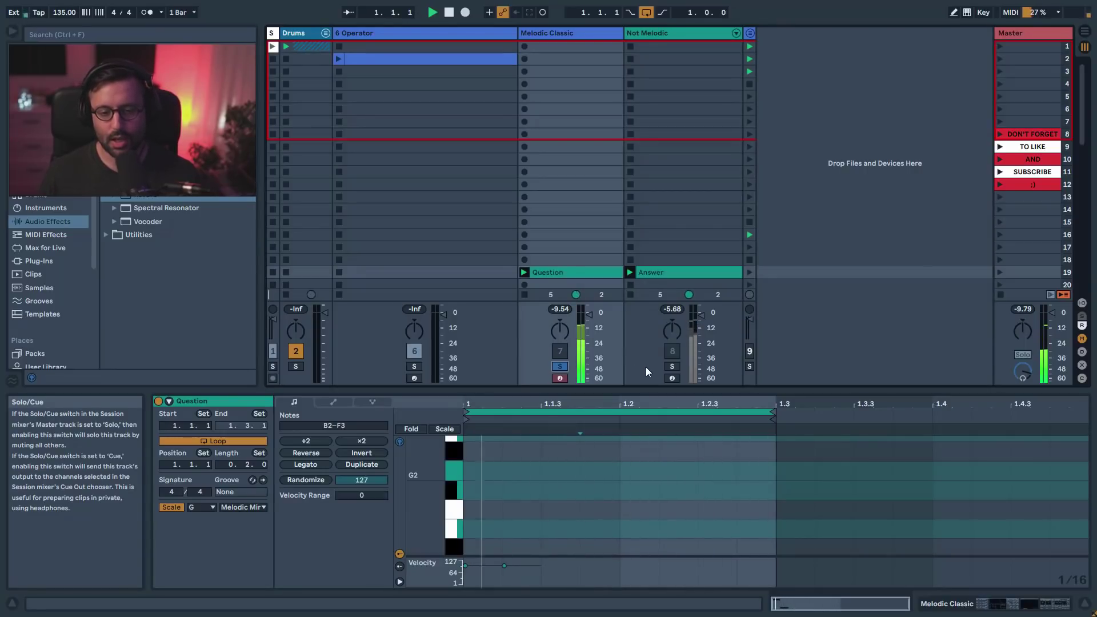
{"action": "left_click", "coordinate": [671, 366]}
{"action": "left_click", "coordinate": [657, 276]}
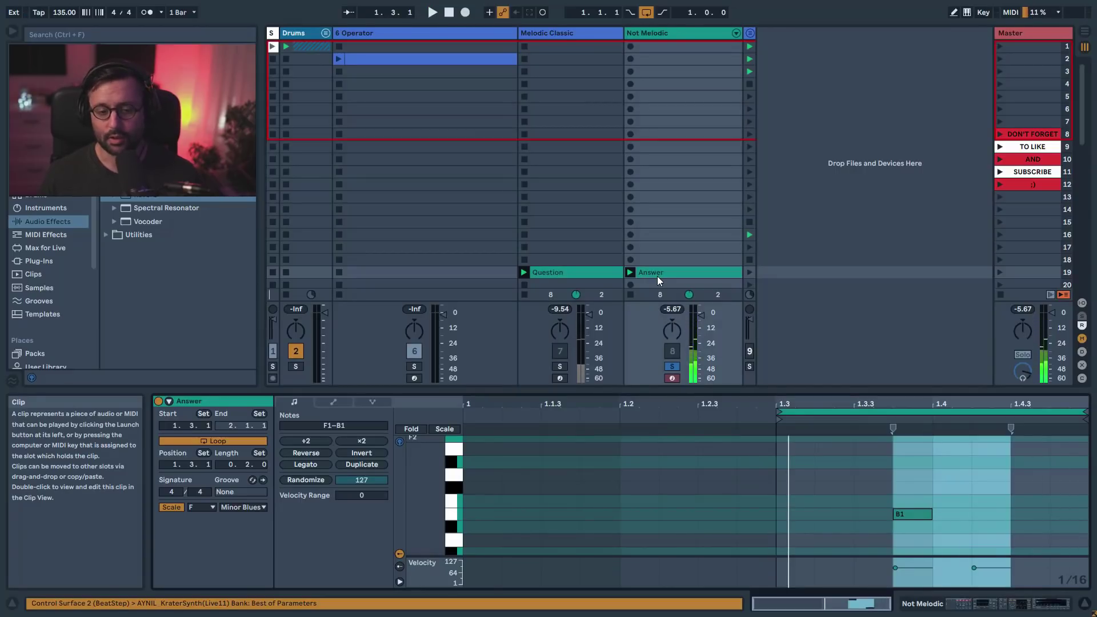
{"action": "left_click", "coordinate": [672, 366]}
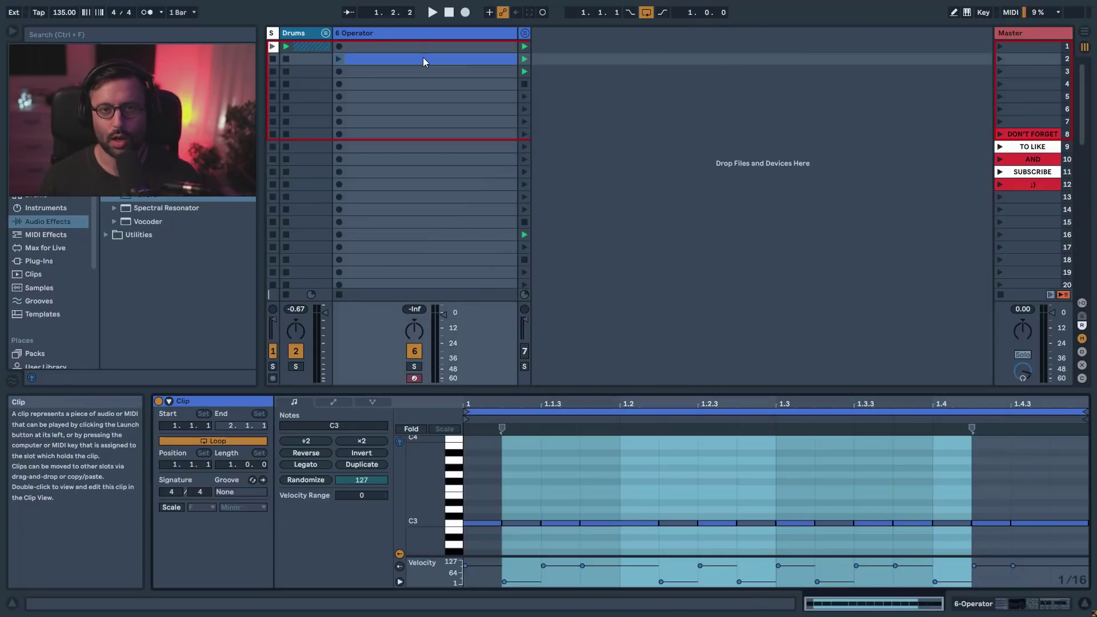
- Insert an Arpeggiator before Operator on the 6 Operator track and set its synced rate to 1/16
{"action": "double_click", "coordinate": [441, 32]}
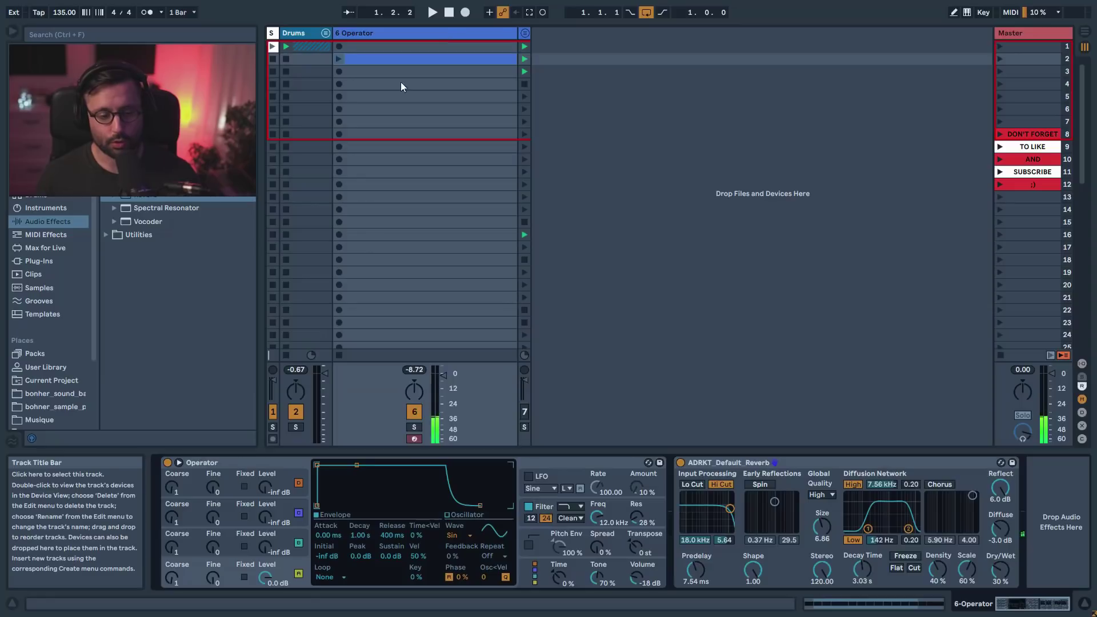
{"action": "left_click", "coordinate": [208, 514]}
{"action": "left_click", "coordinate": [218, 528]}
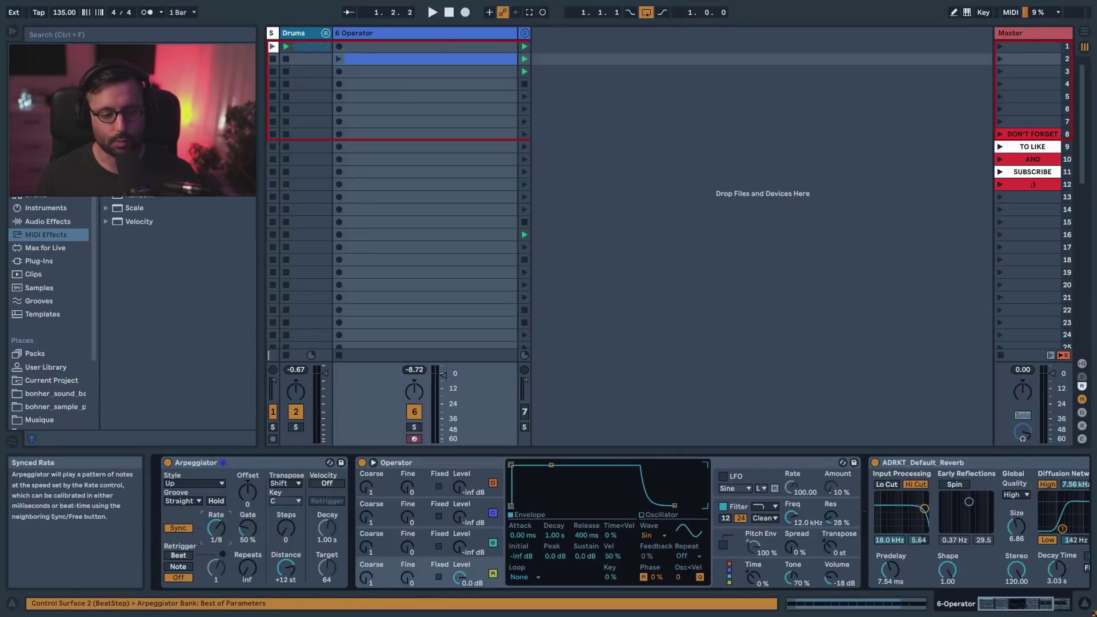
- Capture the played MIDI notes as a new clip in the fourth slot of the 6 Operator track
{"action": "left_click", "coordinate": [389, 85]}
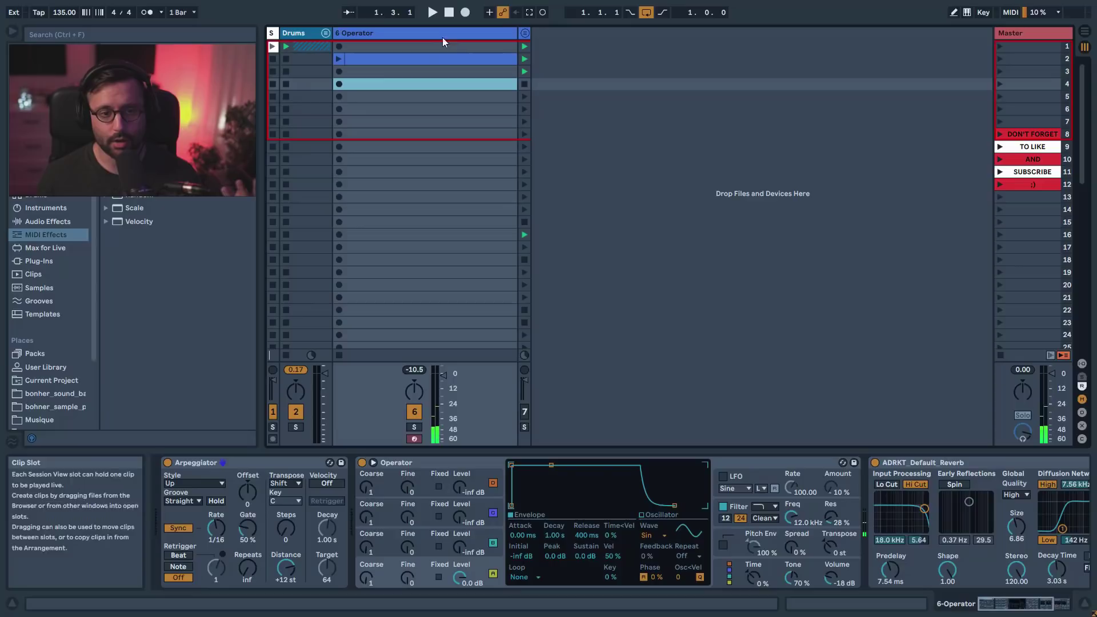
{"action": "left_click", "coordinate": [529, 13]}
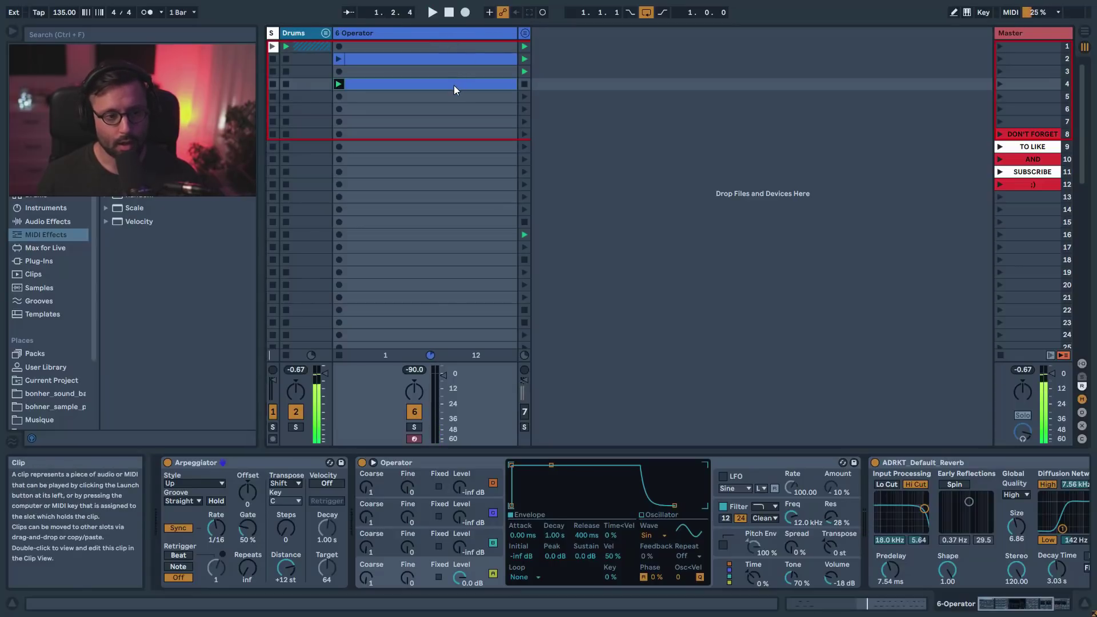
- Loop the captured clip in the fourth slot of 6 Operator from 4.4.1 to 6.1.2, and delete the clip
{"action": "left_click", "coordinate": [450, 84]}
{"action": "mouse_move", "coordinate": [779, 416]}
{"action": "left_mouse_down"}
{"action": "mouse_move", "coordinate": [867, 418]}
{"action": "mouse_move", "coordinate": [854, 417]}
{"action": "left_mouse_up"}
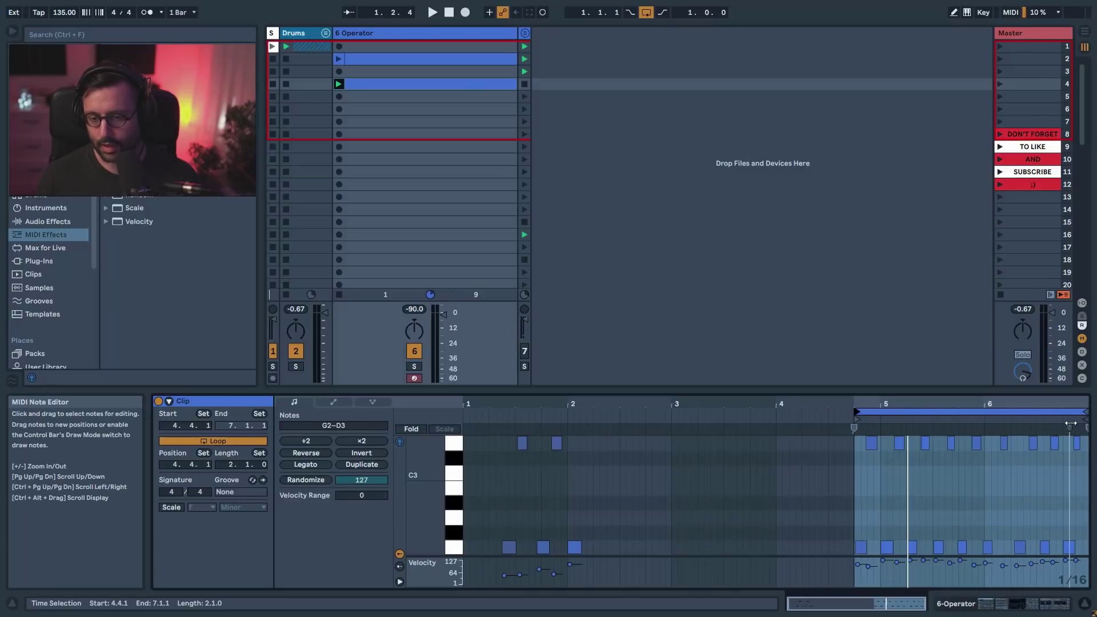
{"action": "left_click_drag", "start_coordinate": [1085, 412], "coordinate": [995, 416]}
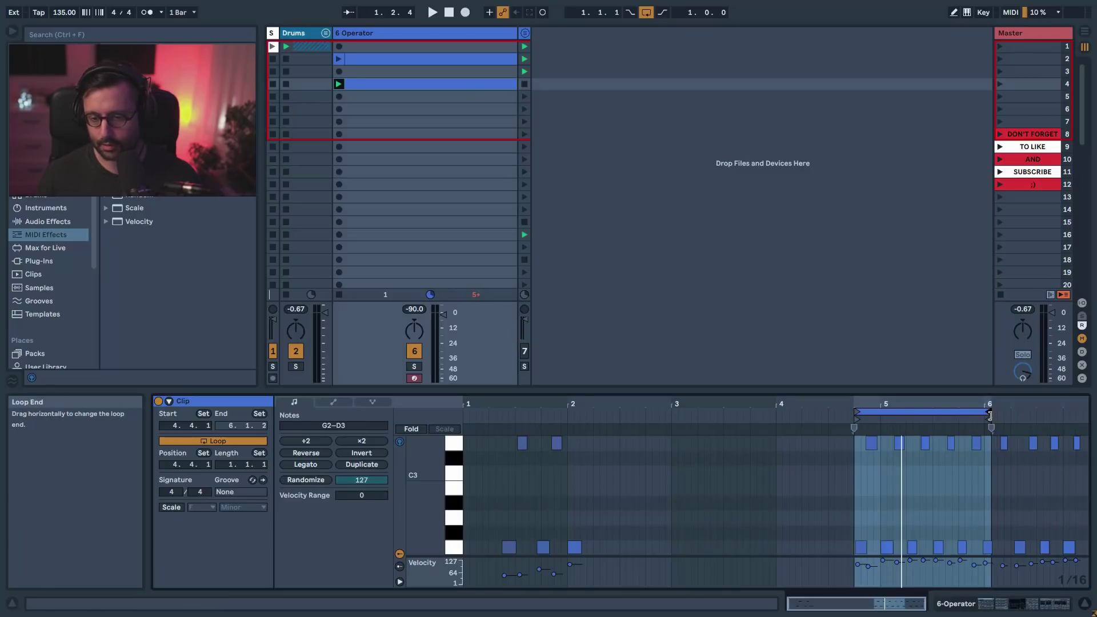
{"action": "left_click", "coordinate": [407, 84]}
{"action": "key", "text": "Delete"}
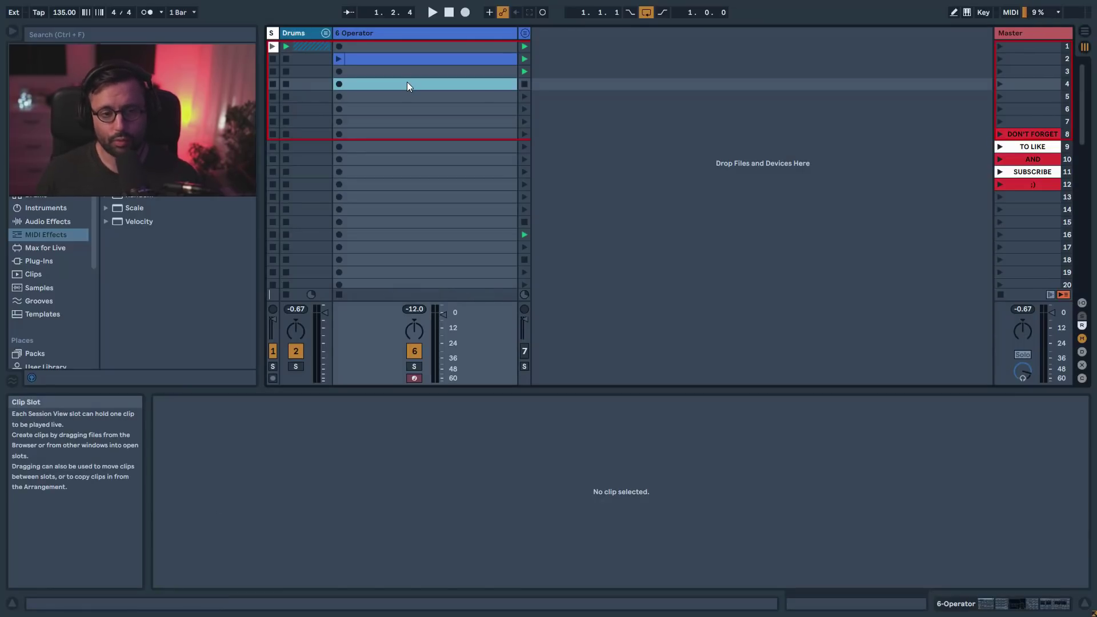
- Load ADRKT_RT_midi_synth135_12_Em from the z_Midi Synth folder into the ninth slot of 6 Operator and launch it
{"action": "scroll", "coordinate": [67, 304], "scroll_direction": "down", "scroll_amount": 2}
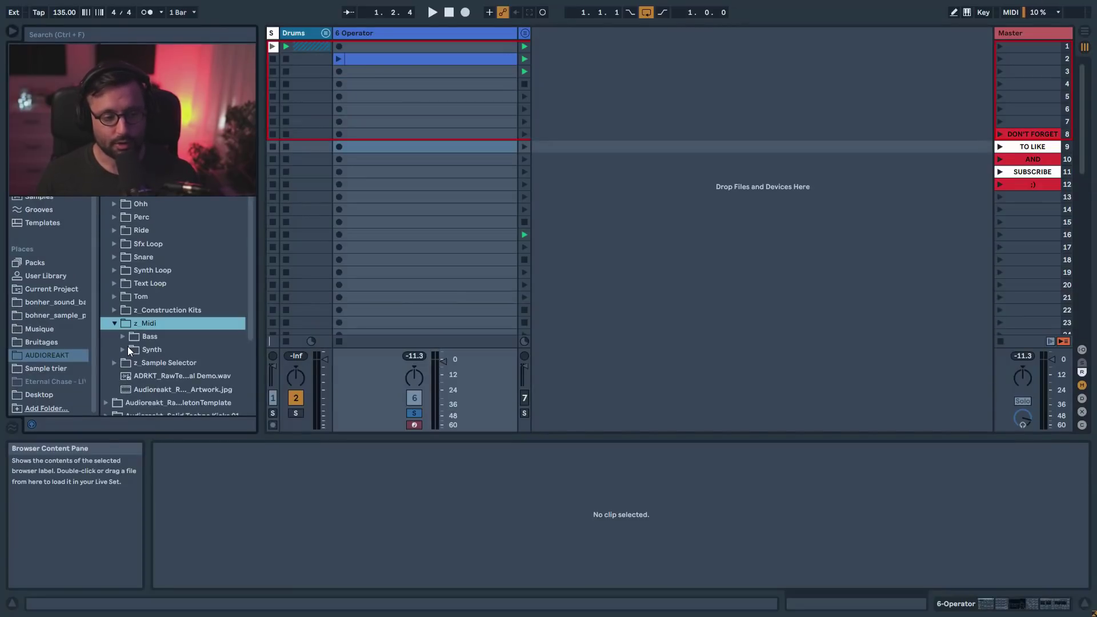
{"action": "left_click", "coordinate": [126, 349]}
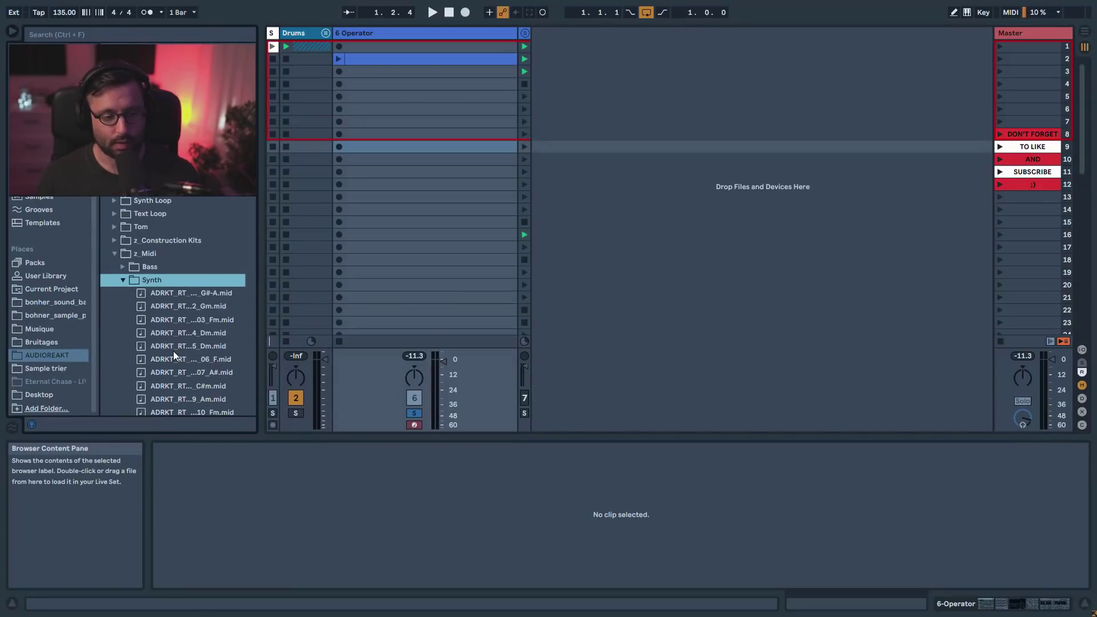
{"action": "left_click_drag", "start_coordinate": [196, 383], "coordinate": [399, 148]}
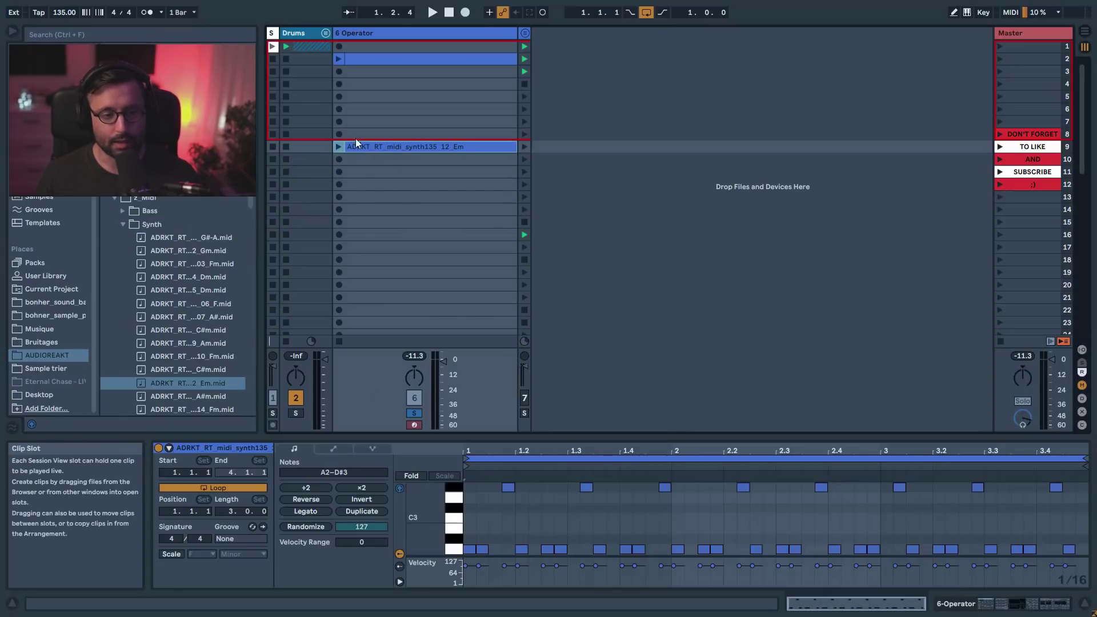
{"action": "left_click", "coordinate": [337, 149]}
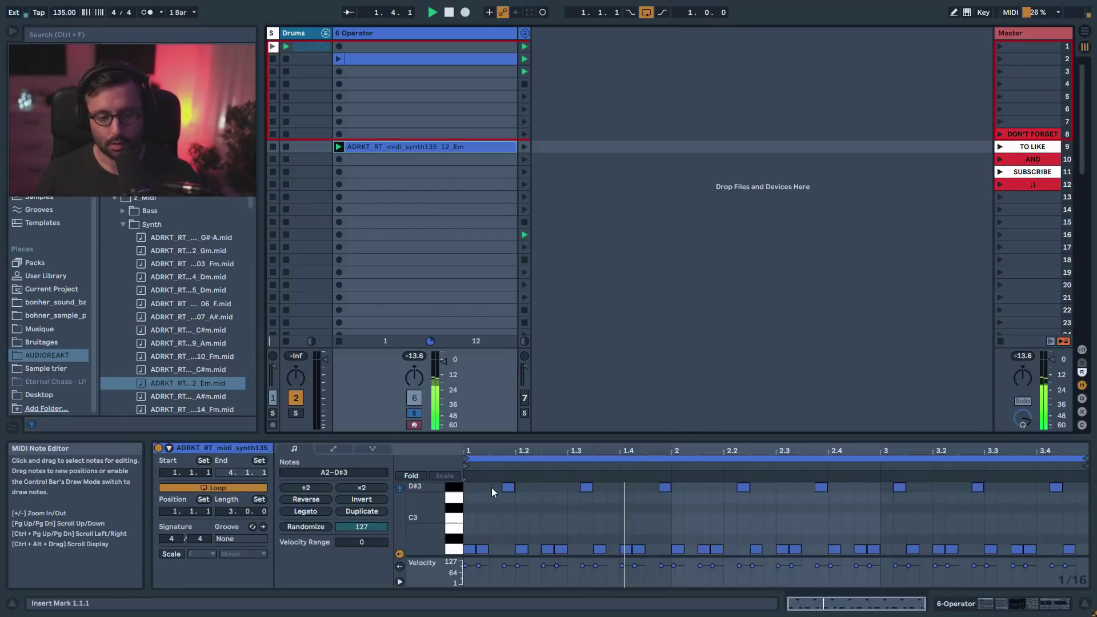
- Transpose all D#3 notes in the playing clip down six semitones to A2, listen to the result, and stop playback
{"action": "left_click_drag", "start_coordinate": [491, 488], "coordinate": [921, 490]}
{"action": "left_click_drag", "start_coordinate": [1024, 494], "coordinate": [1089, 494]}
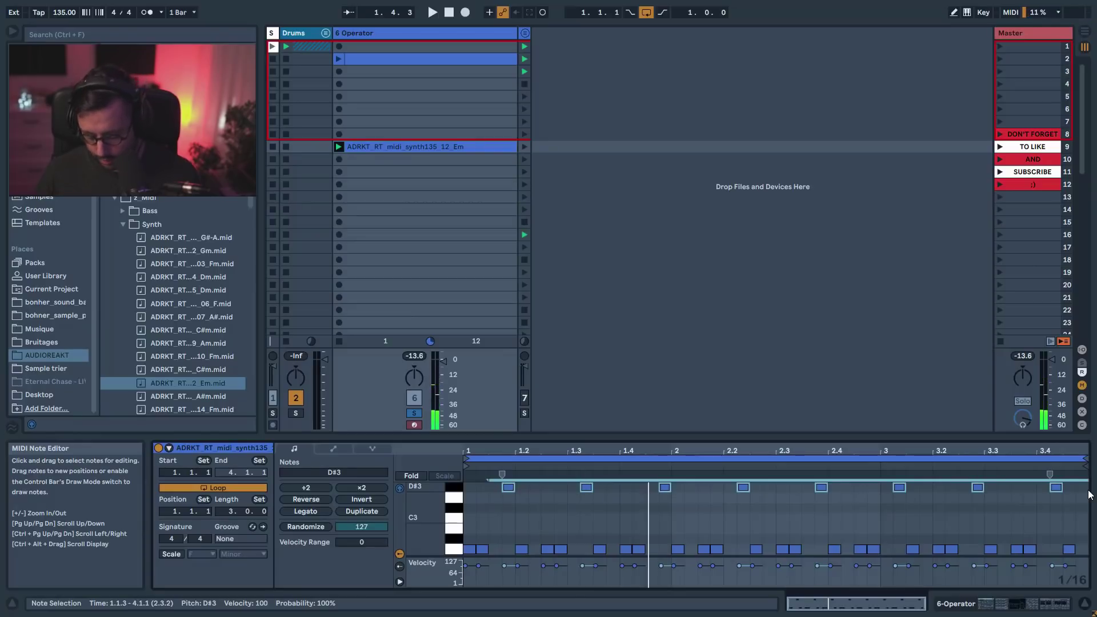
{"action": "key", "text": "Down"}
{"action": "key", "text": "Down"}
{"action": "key", "text": "Down"}
{"action": "key", "text": "Down"}
{"action": "key", "text": "Down"}
{"action": "key", "text": "Down"}
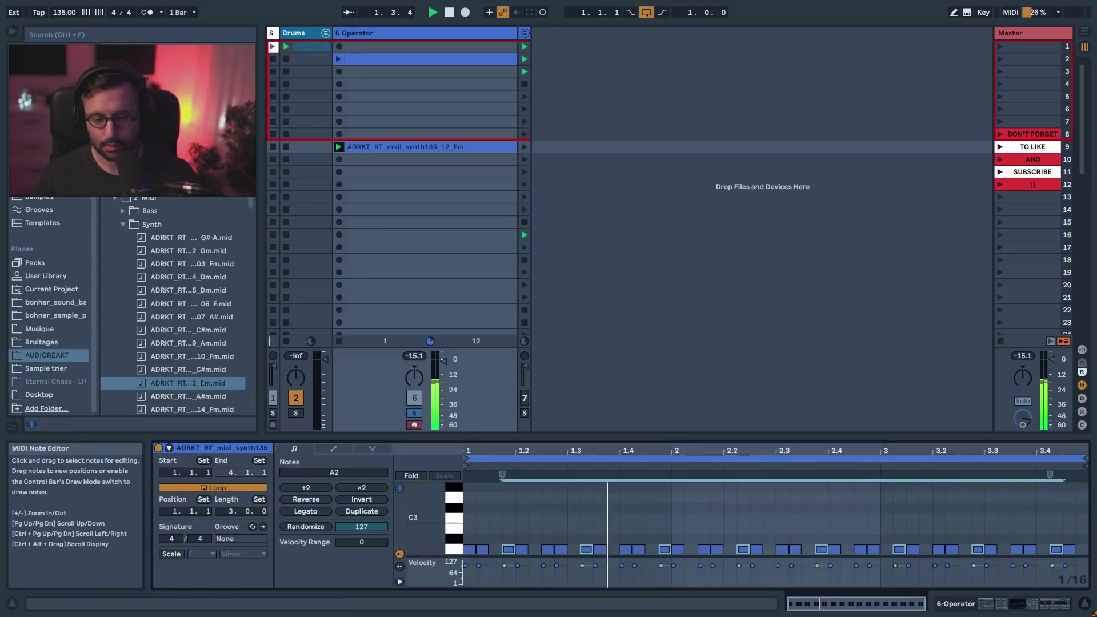
{"action": "left_click", "coordinate": [527, 526]}
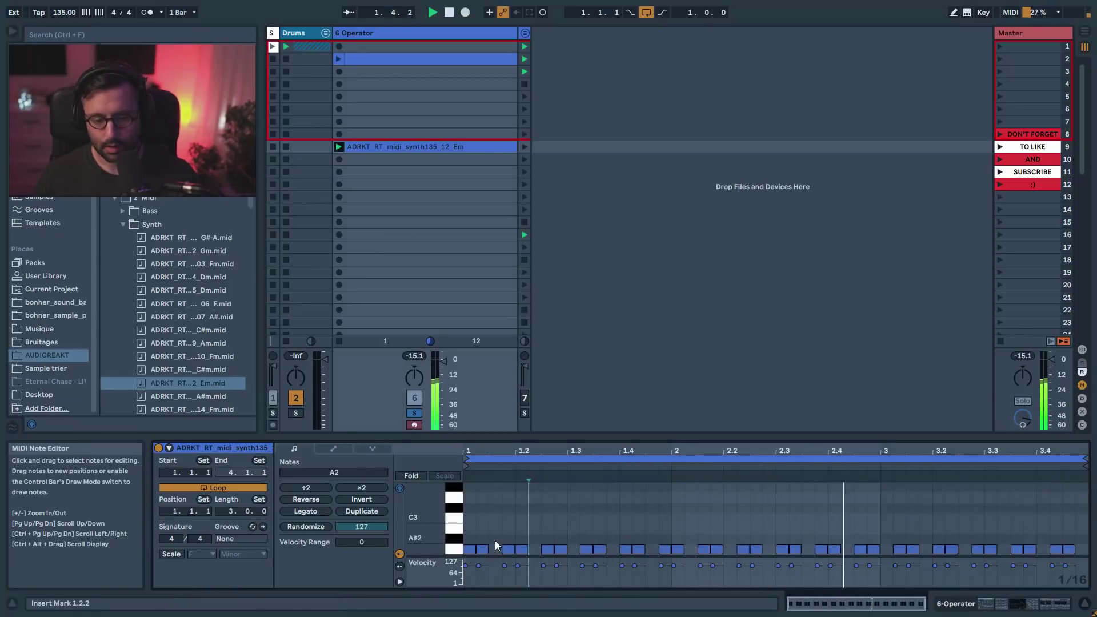
{"action": "key", "text": "space"}
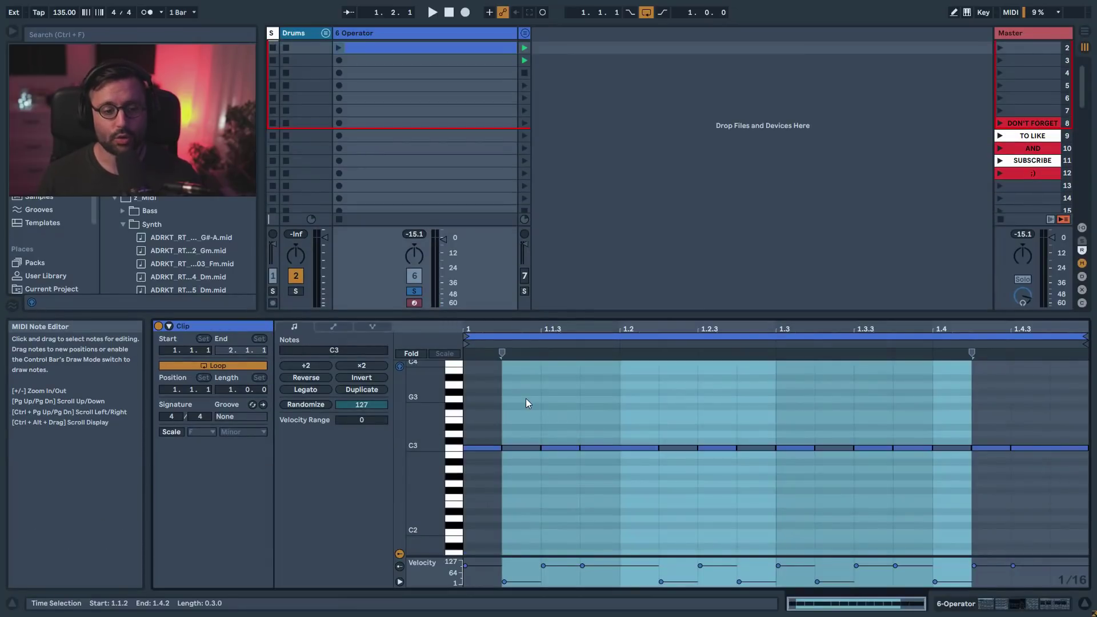
- Audition the clip in the second slot of 6 Operator and set its scale to F Half-whole Dim
{"action": "left_click", "coordinate": [341, 51]}
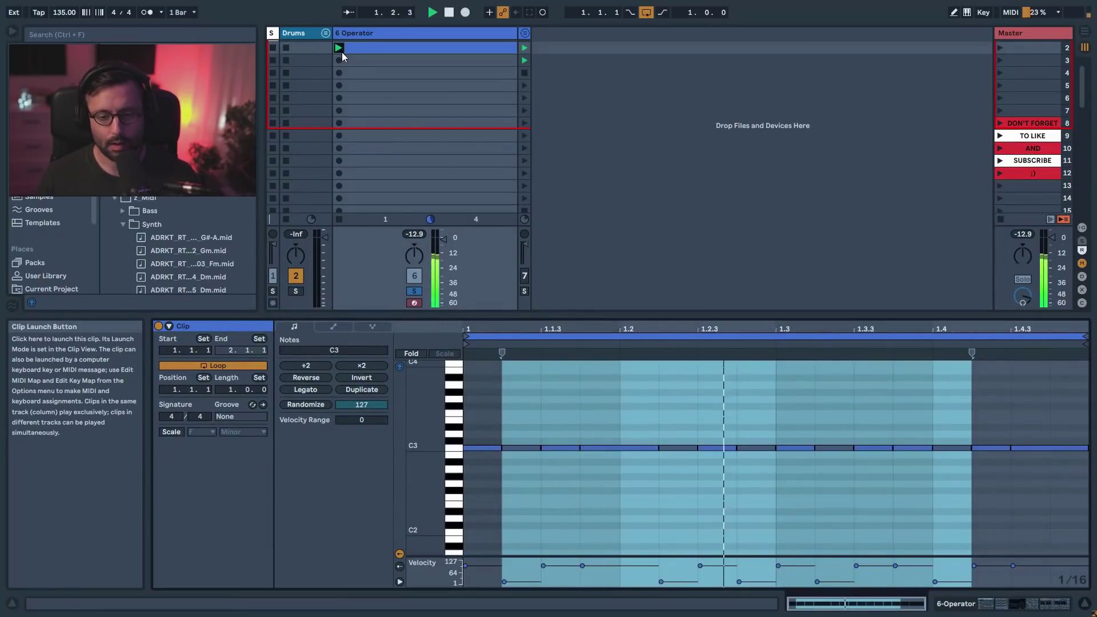
{"action": "key", "text": "space"}
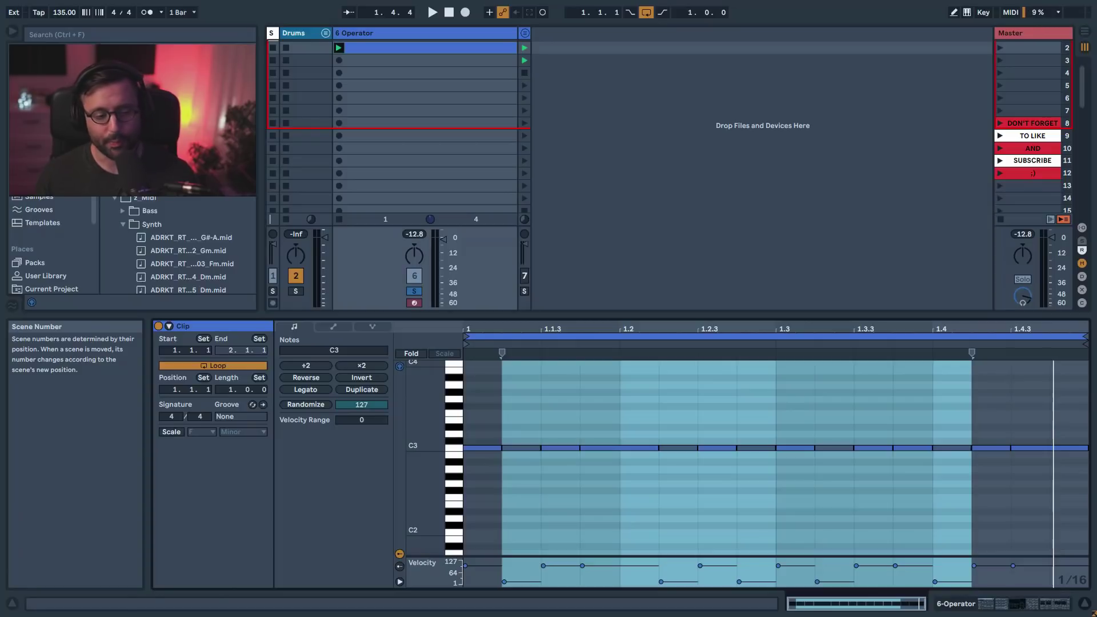
{"action": "left_click", "coordinate": [171, 432]}
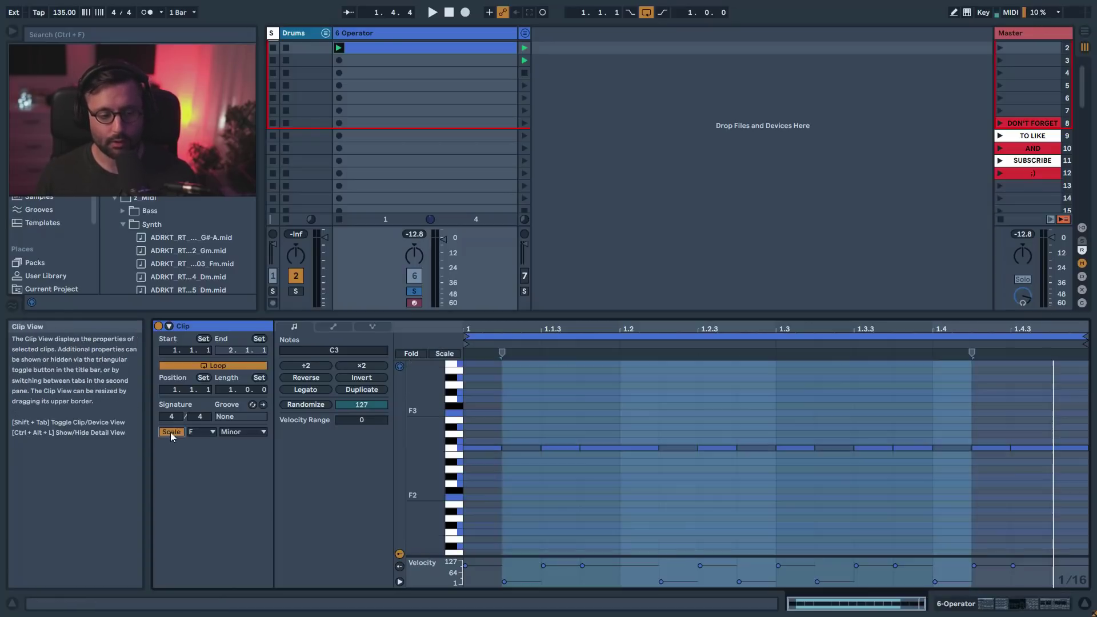
{"action": "left_click", "coordinate": [200, 432]}
{"action": "left_click", "coordinate": [200, 432]}
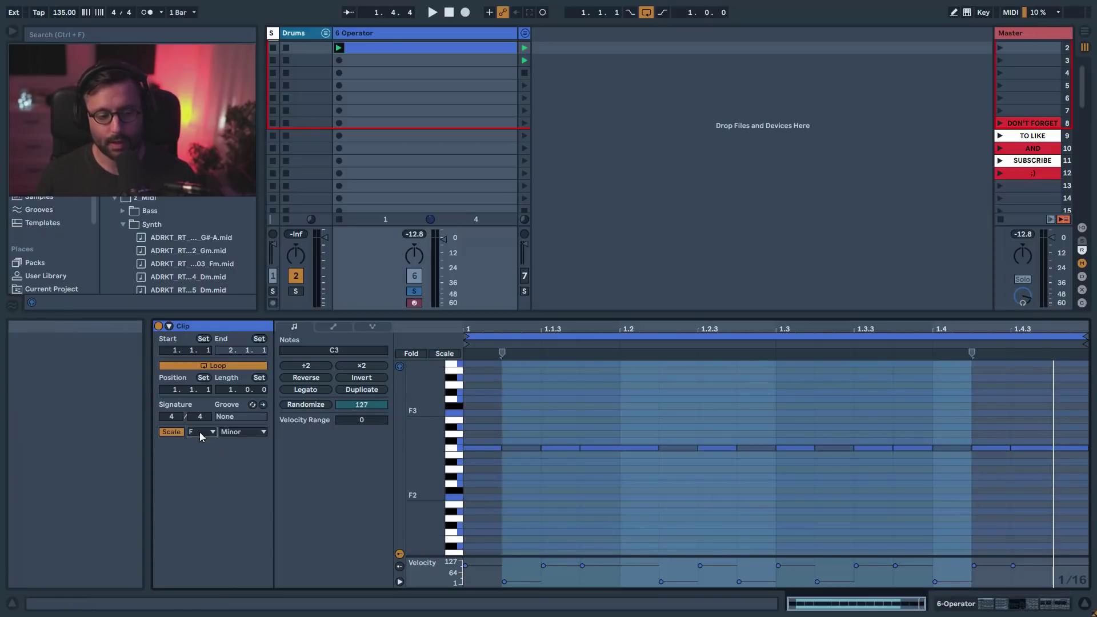
{"action": "left_click", "coordinate": [200, 432]}
{"action": "left_click", "coordinate": [200, 432]}
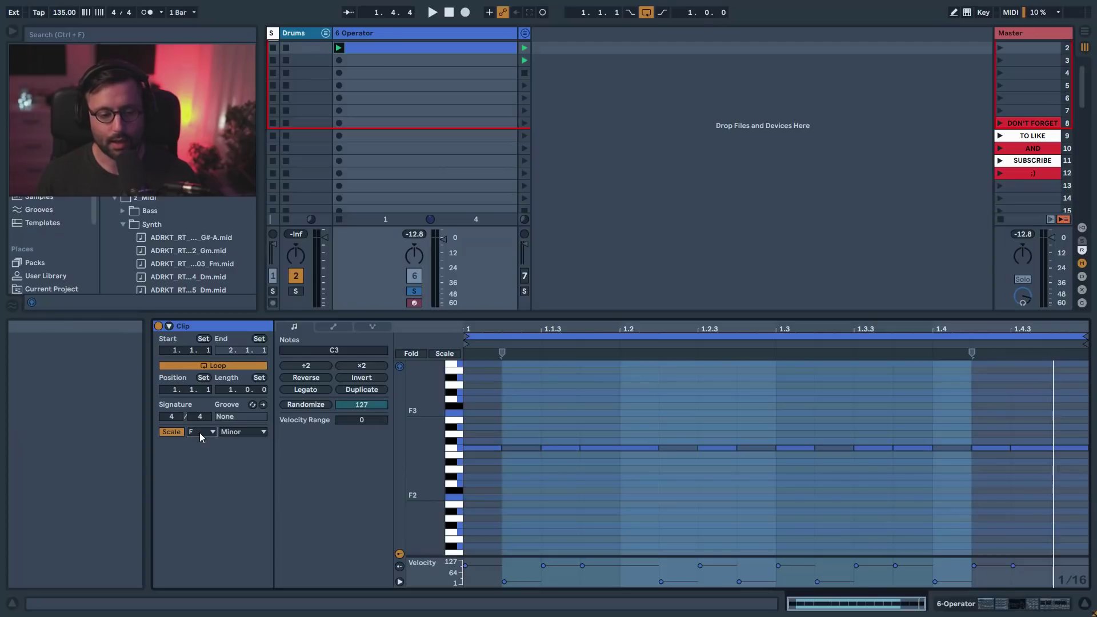
{"action": "left_click", "coordinate": [246, 432]}
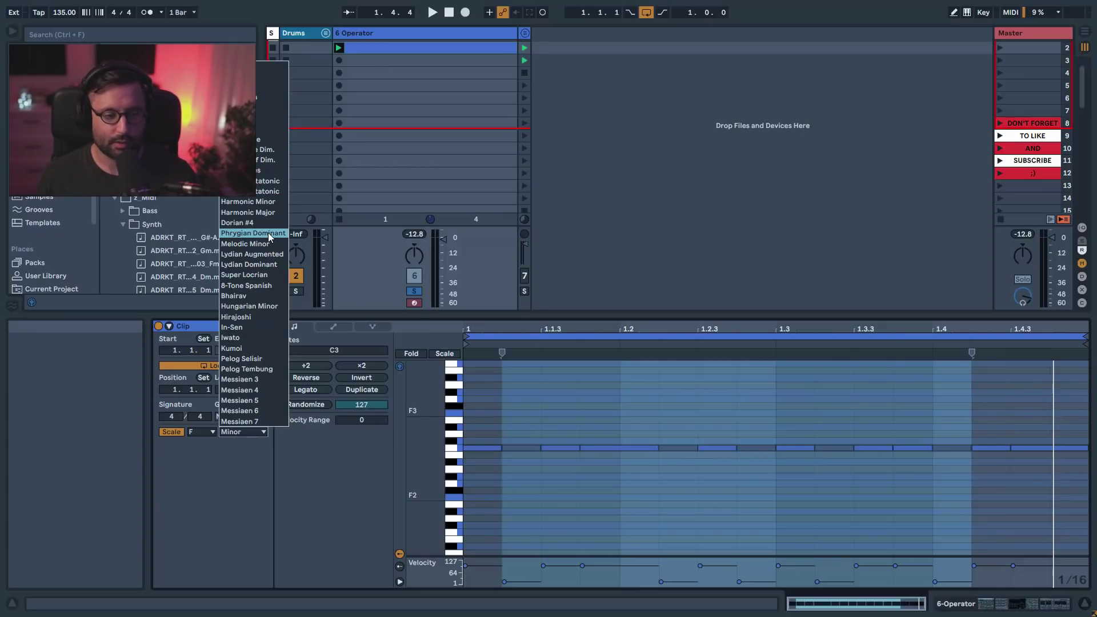
{"action": "left_click", "coordinate": [256, 151]}
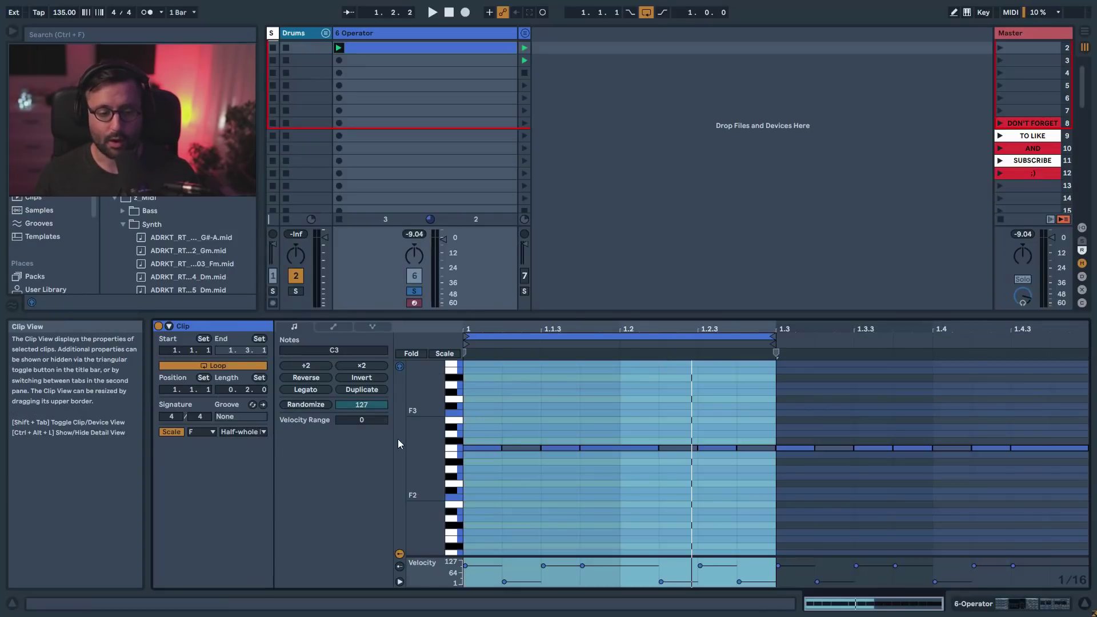
- Start playback and raise the long C3 note at 1.1.4 to Gb3
{"action": "left_click_drag", "start_coordinate": [423, 439], "coordinate": [449, 461]}
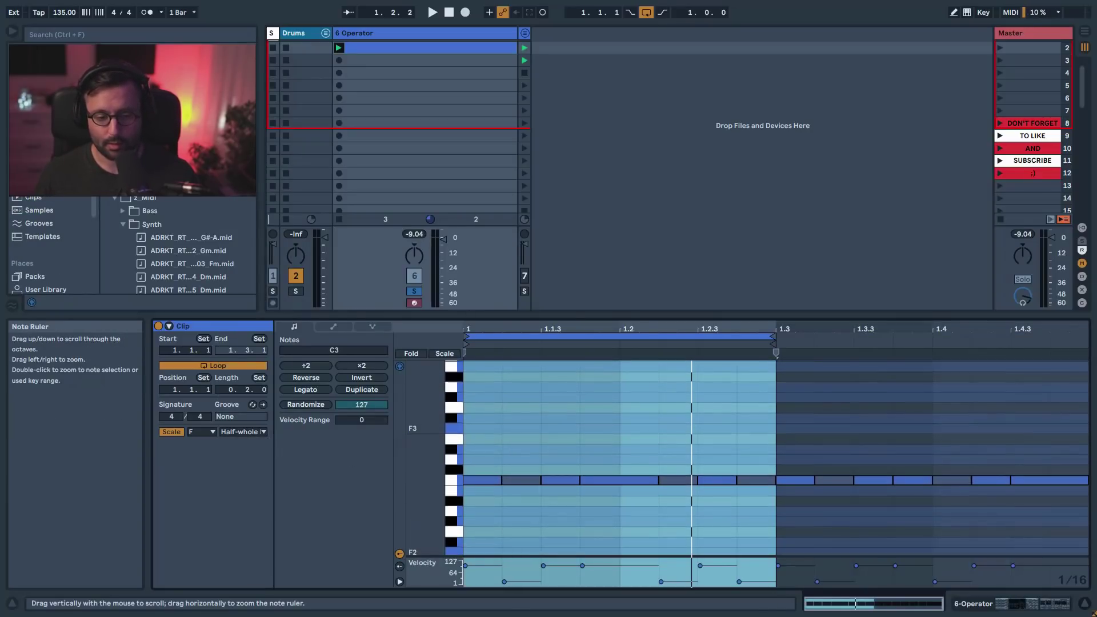
{"action": "left_click", "coordinate": [574, 451]}
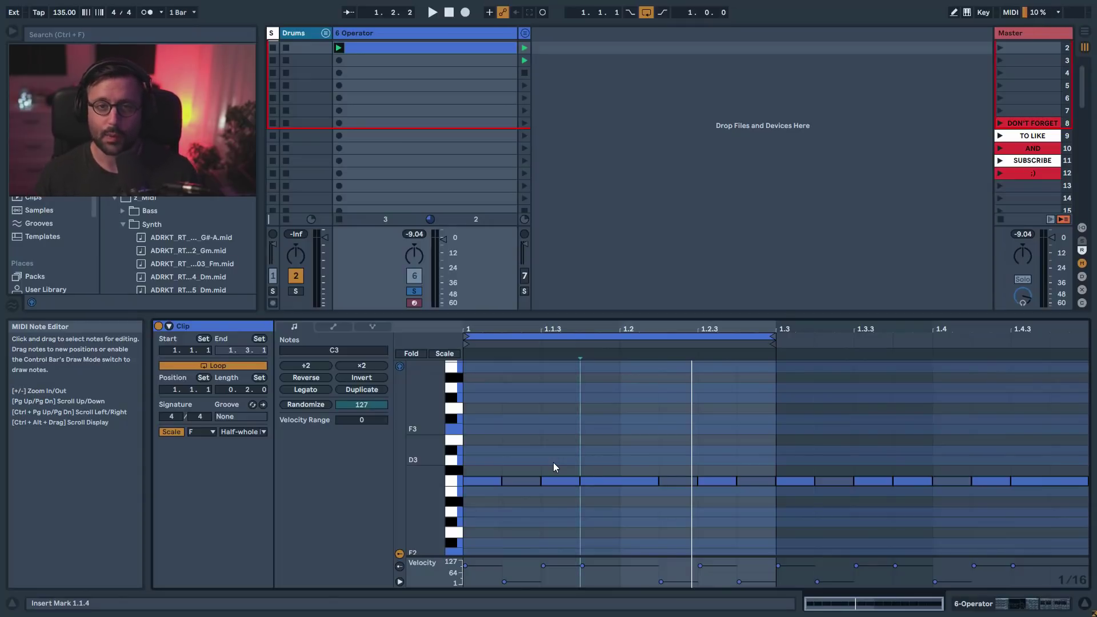
{"action": "left_click", "coordinate": [590, 480]}
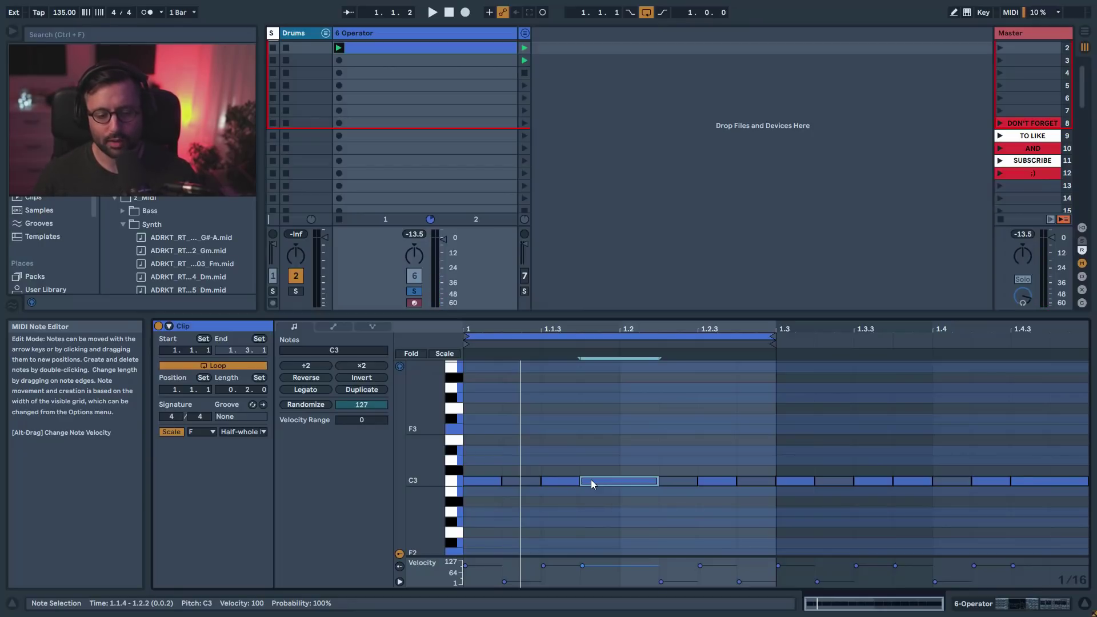
{"action": "key", "text": "space"}
{"action": "key", "text": "Up"}
{"action": "key", "text": "Up"}
{"action": "key", "text": "Up"}
{"action": "key", "text": "Up"}
{"action": "key", "text": "Up"}
{"action": "key", "text": "Up"}
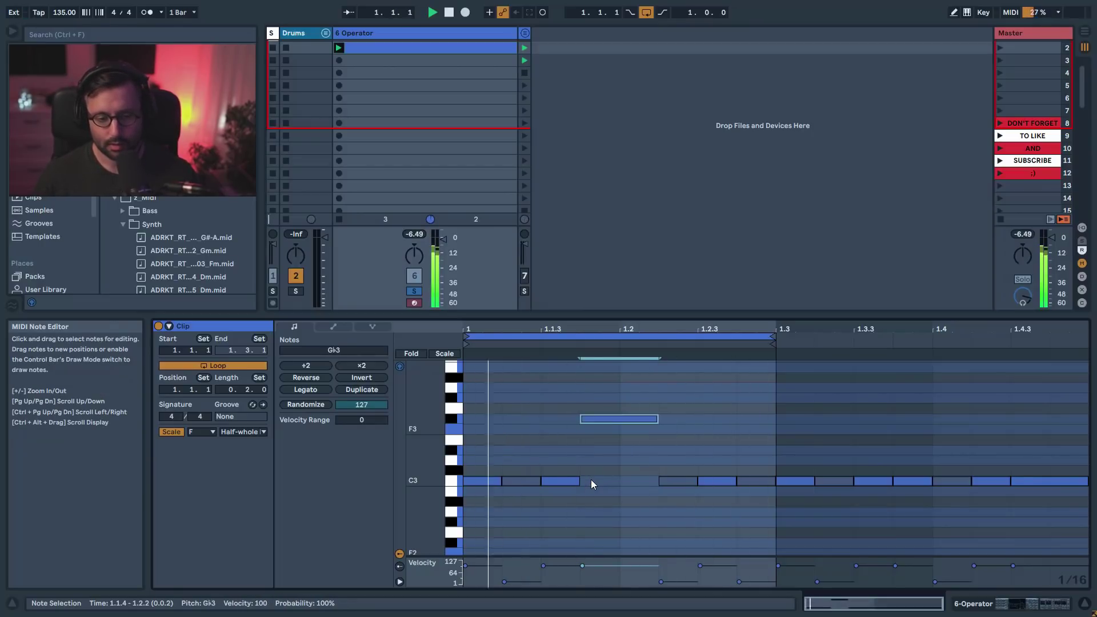
- Raise the C3 note at 1.1.3 to F3 during playback
{"action": "left_click", "coordinate": [573, 483]}
{"action": "key", "text": "Up"}
{"action": "key", "text": "Up"}
{"action": "key", "text": "Up"}
{"action": "key", "text": "Up"}
{"action": "key", "text": "Up"}
{"action": "key", "text": "Up"}
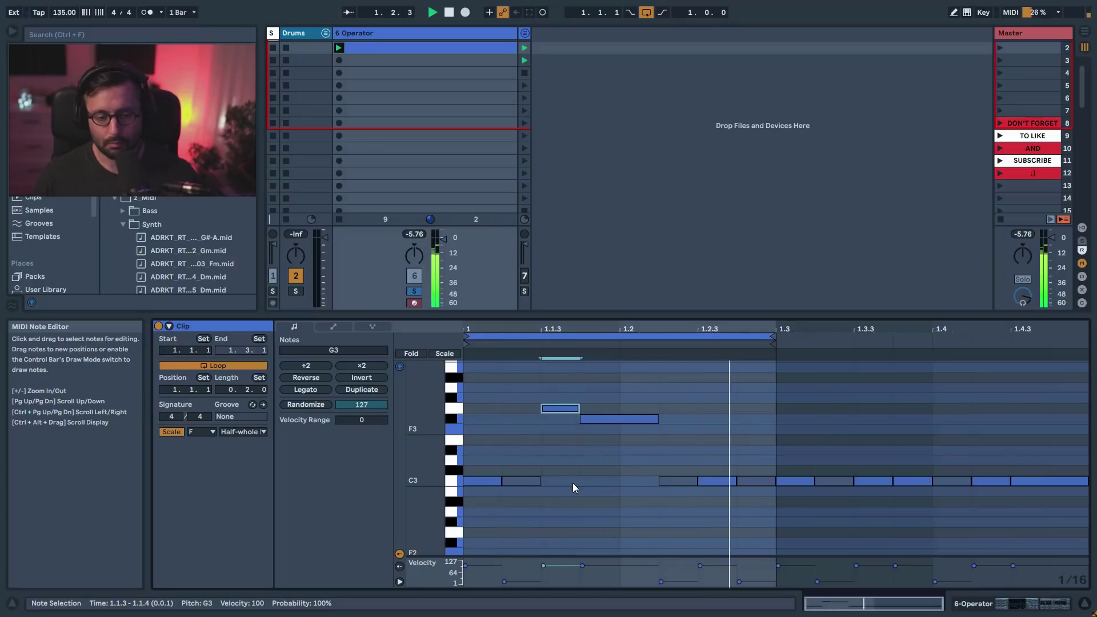
{"action": "key", "text": "Down"}
{"action": "key", "text": "Down"}
{"action": "key", "text": "Up"}
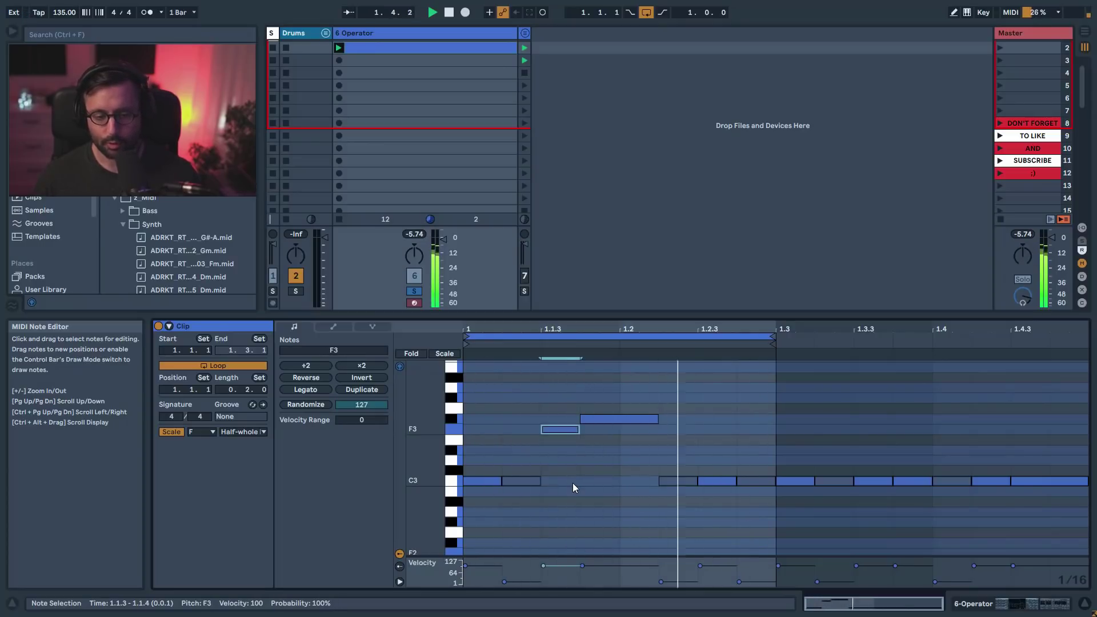
- Raise the C3 note at 1.2.3 one octave to C4 and audition the clip
{"action": "left_click", "coordinate": [714, 479]}
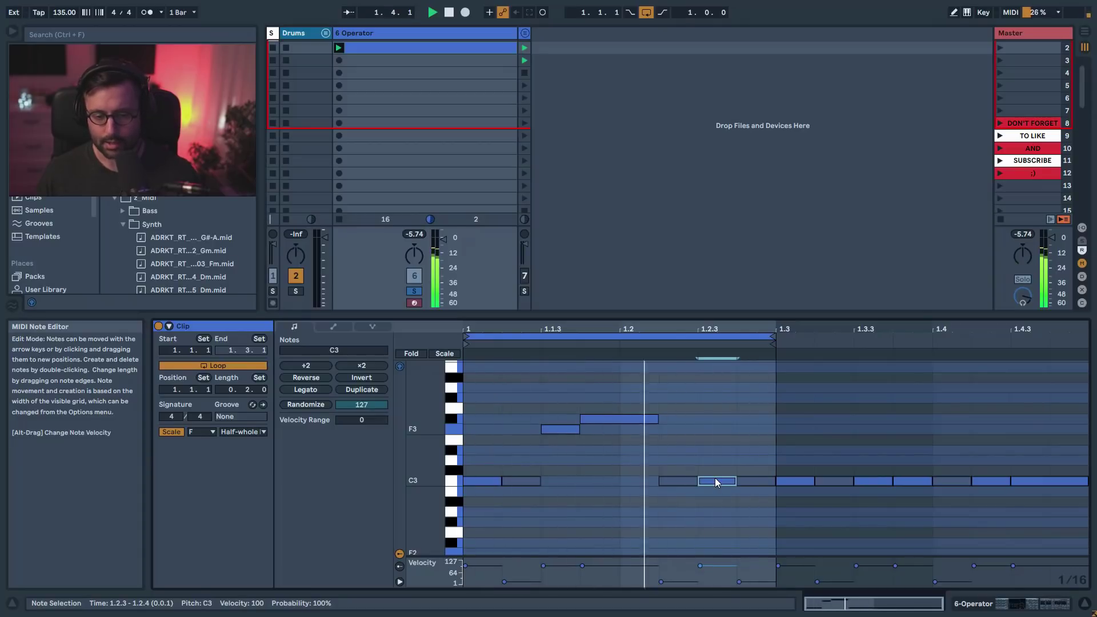
{"action": "key", "text": "space"}
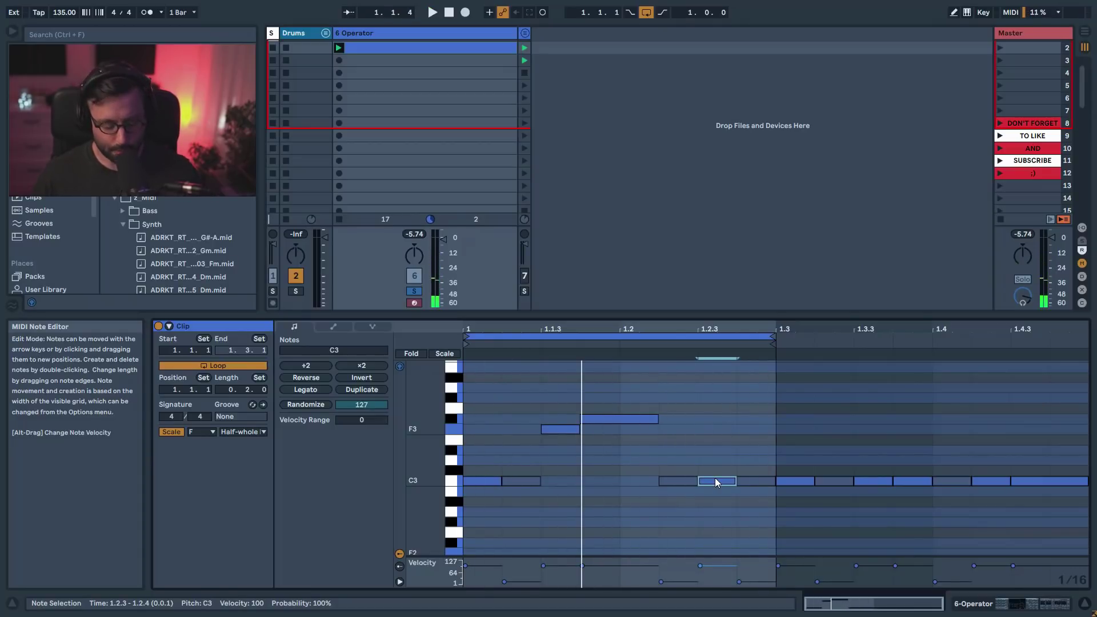
{"action": "key", "text": "shift+Up"}
{"action": "key", "text": "space"}
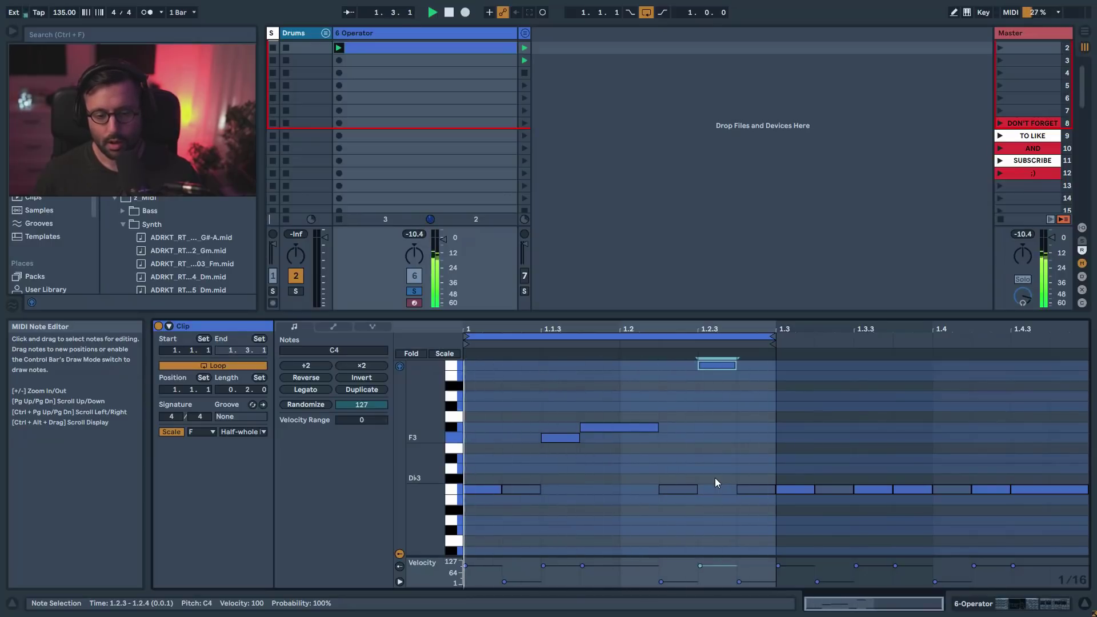
{"action": "key", "text": "space"}
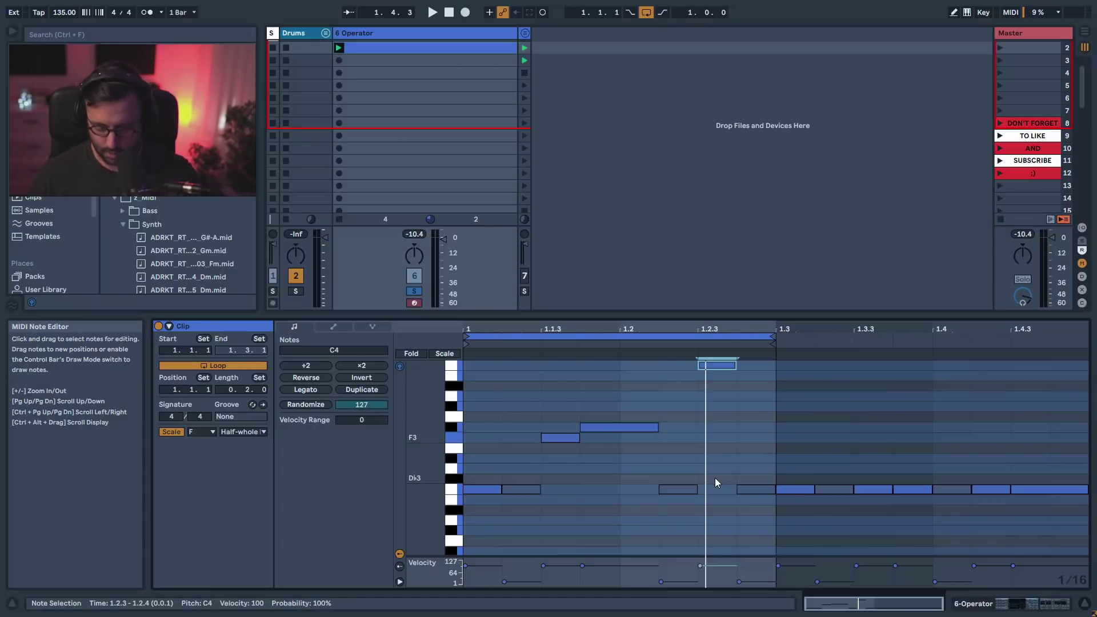
- Lower the note at 1.2.3 seven semitones to F3 and play the clip
{"action": "key", "text": "Down"}
{"action": "key", "text": "Down"}
{"action": "key", "text": "Down"}
{"action": "key", "text": "Down"}
{"action": "key", "text": "Down"}
{"action": "key", "text": "Down"}
{"action": "key", "text": "Down"}
{"action": "key", "text": "space"}
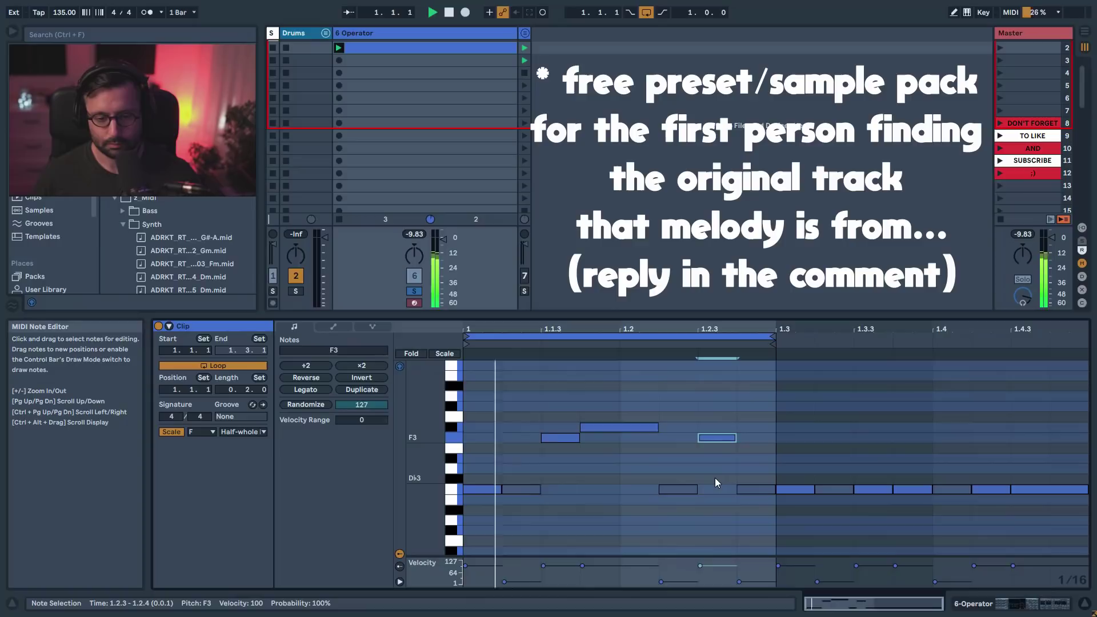
- Try shortening the Gb3 note to end at 1.2.1, and extend it back to 1.2.2
{"action": "left_click", "coordinate": [656, 426]}
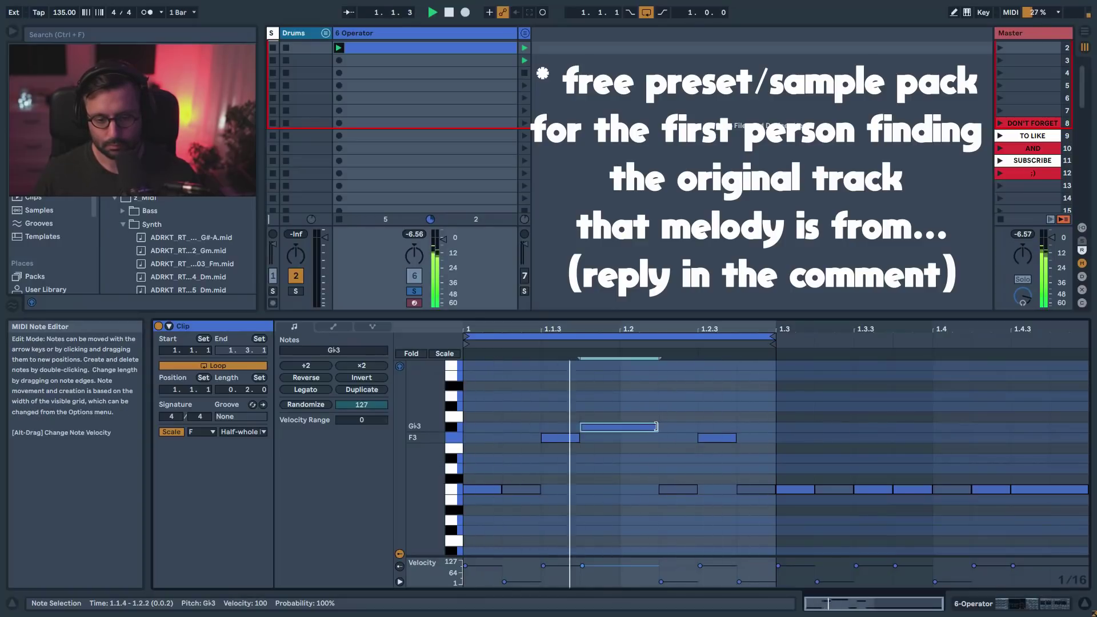
{"action": "left_click_drag", "start_coordinate": [753, 526], "coordinate": [346, 368]}
{"action": "left_click", "coordinate": [622, 445]}
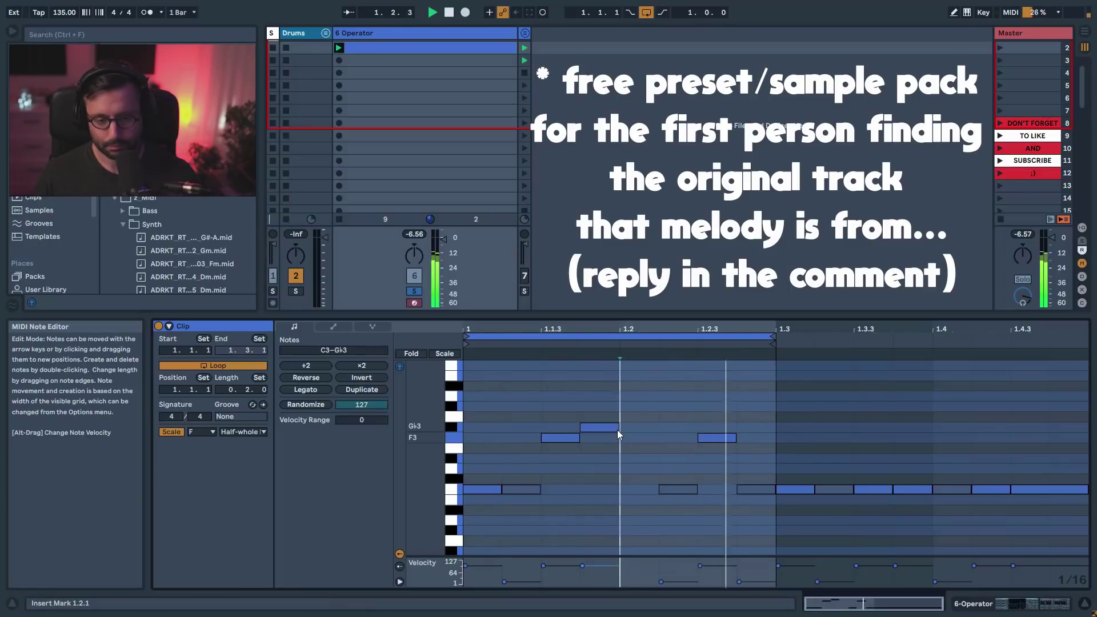
{"action": "left_click_drag", "start_coordinate": [617, 430], "coordinate": [658, 430]}
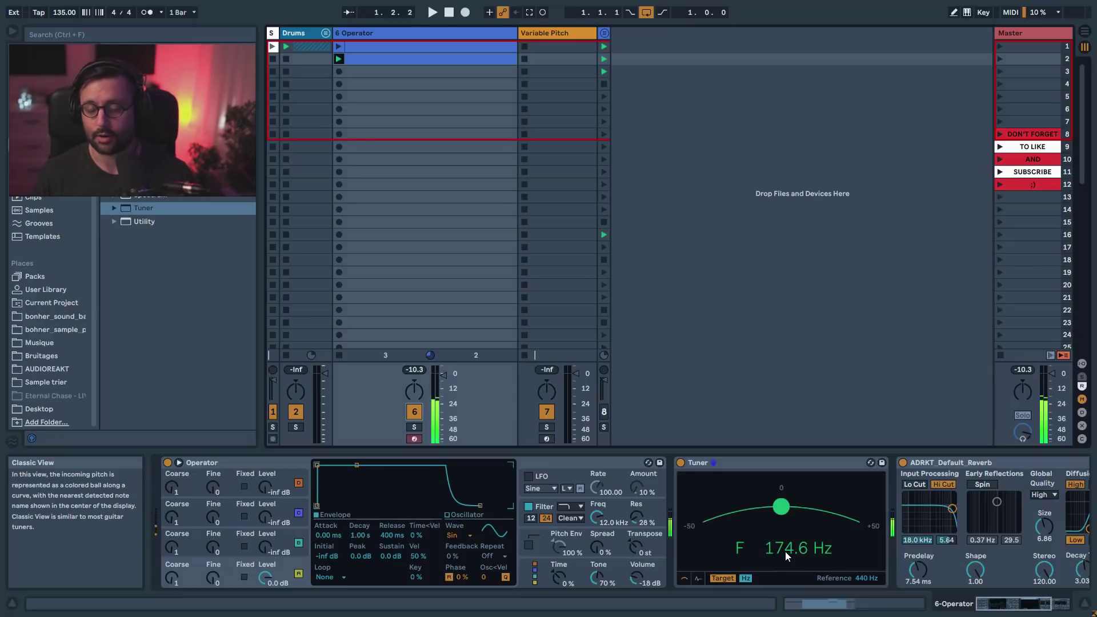
- On the Variable Pitch track, show the Rozzer sequencer's Param01 lane and unfold the Operator device to examine it
{"action": "left_click", "coordinate": [544, 34]}
{"action": "left_click", "coordinate": [310, 464]}
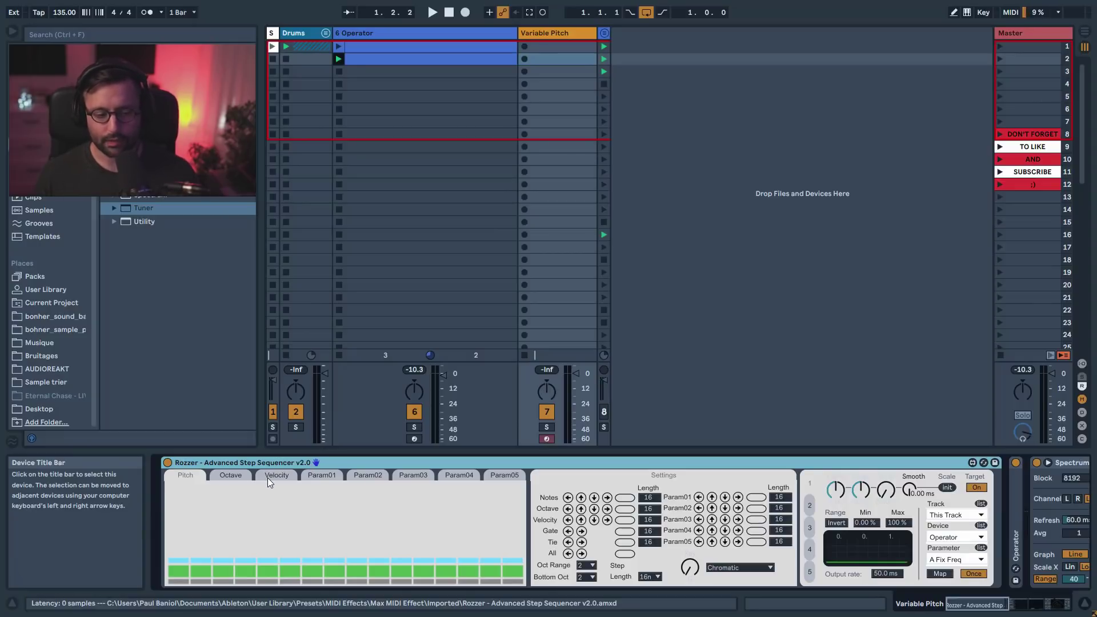
{"action": "left_click", "coordinate": [321, 473]}
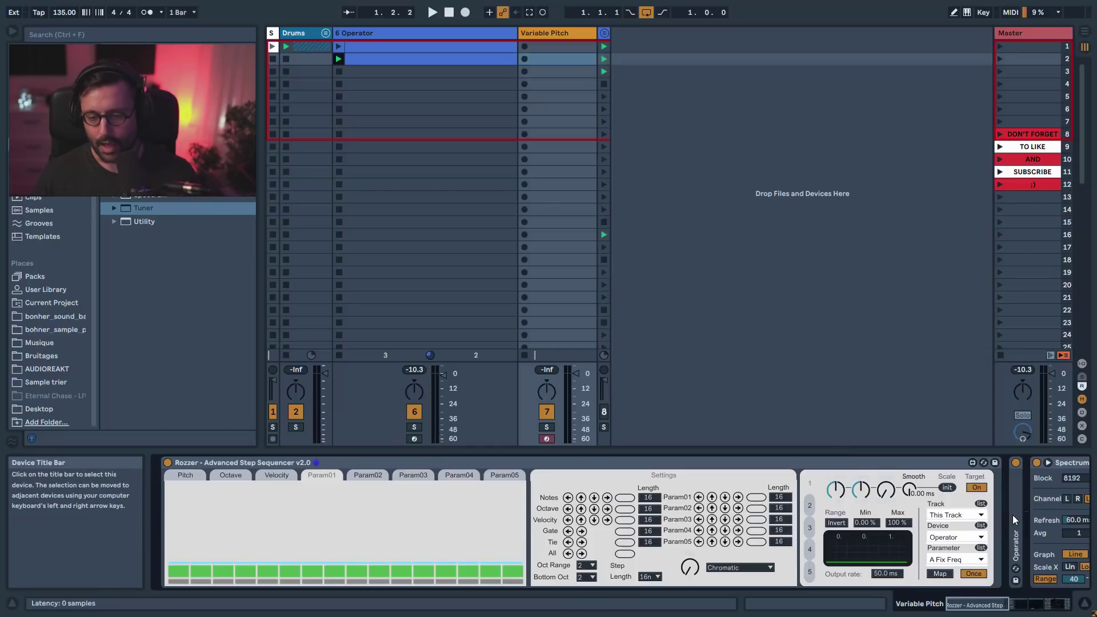
{"action": "left_click", "coordinate": [1017, 604]}
{"action": "left_click_drag", "start_coordinate": [970, 605], "coordinate": [1008, 605]}
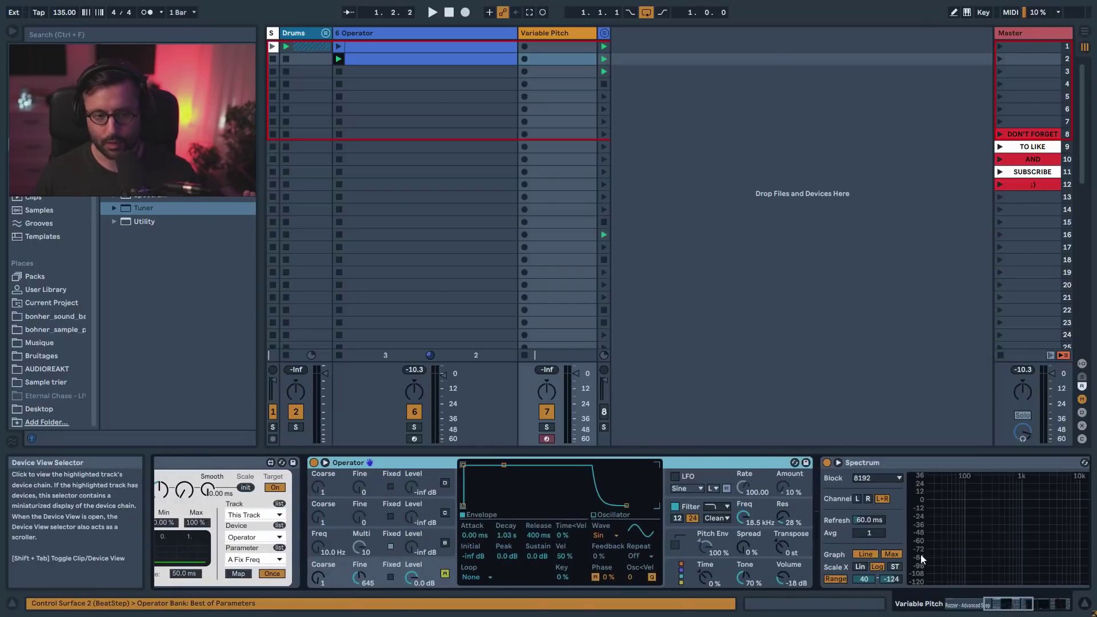
- Solo the Variable Pitch track and start playback
{"action": "left_click", "coordinate": [550, 432]}
{"action": "left_click", "coordinate": [548, 429]}
{"action": "key", "text": "space"}
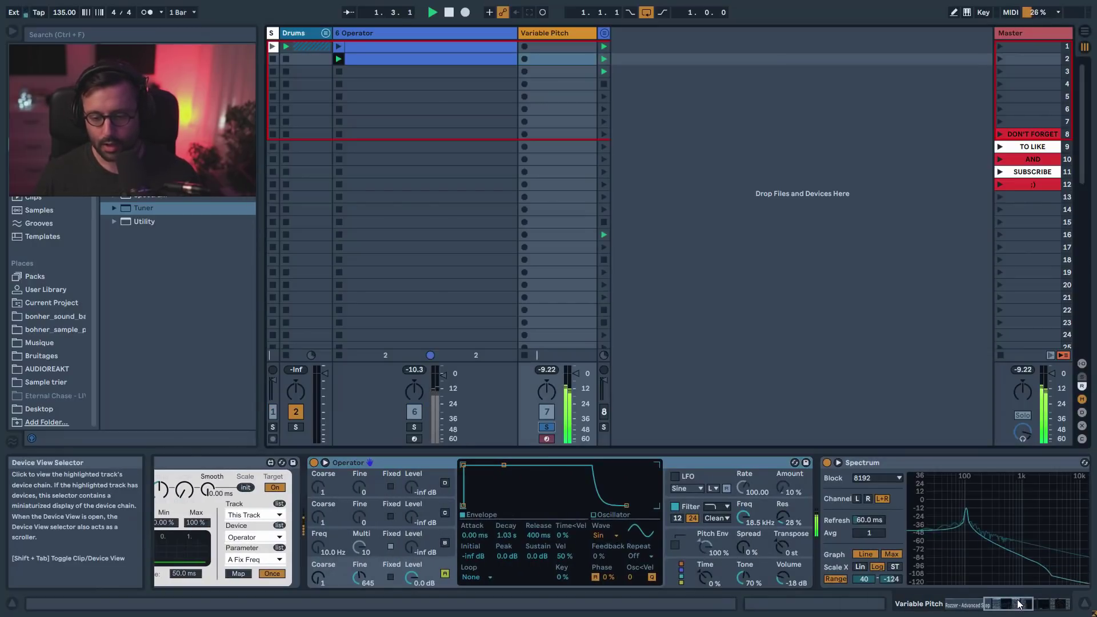
- Try an uneven pattern across the 16 steps of Rozzer's Pitch lane, and flatten all steps back to the lowest value
{"action": "left_click_drag", "start_coordinate": [1017, 602], "coordinate": [778, 562]}
{"action": "left_click", "coordinate": [185, 474]}
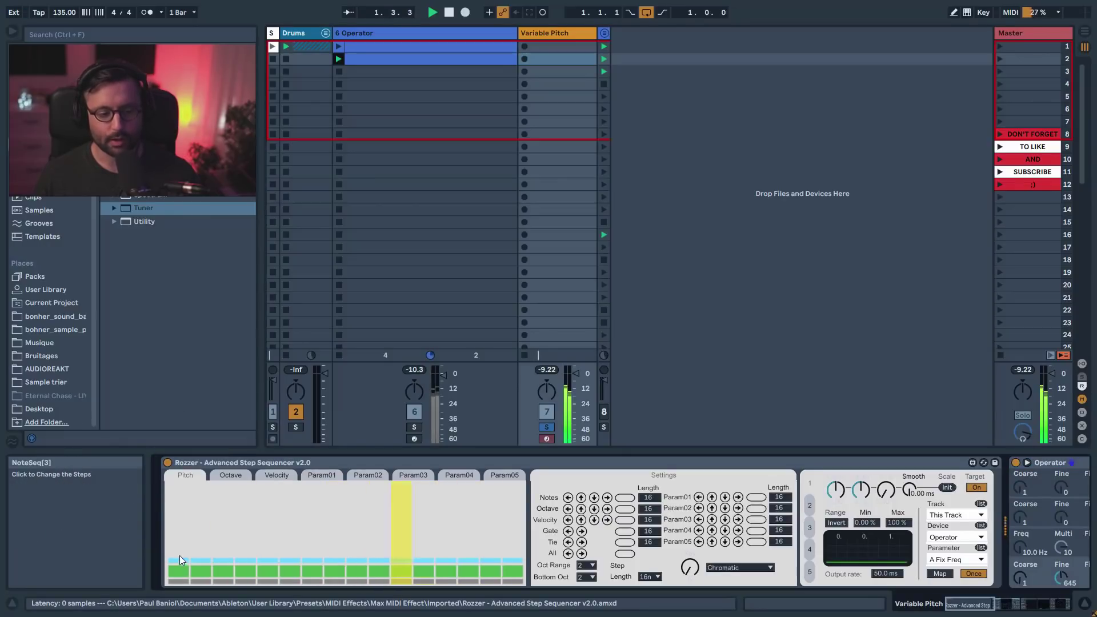
{"action": "left_click_drag", "start_coordinate": [296, 517], "coordinate": [516, 531]}
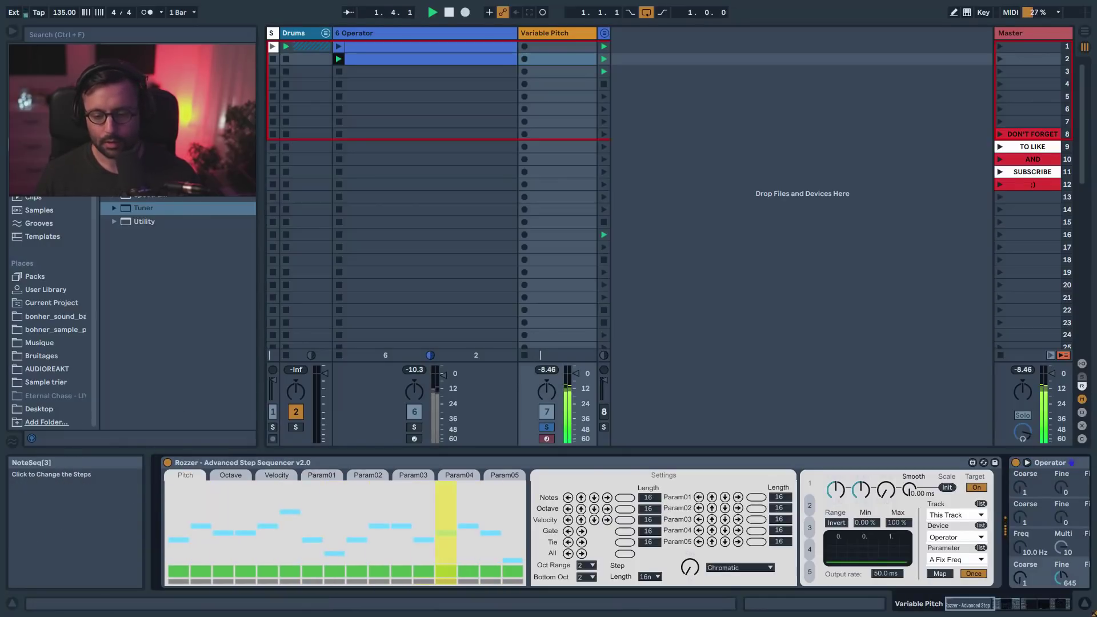
{"action": "left_click_drag", "start_coordinate": [982, 608], "coordinate": [322, 427]}
{"action": "left_click_drag", "start_coordinate": [173, 566], "coordinate": [536, 586]}
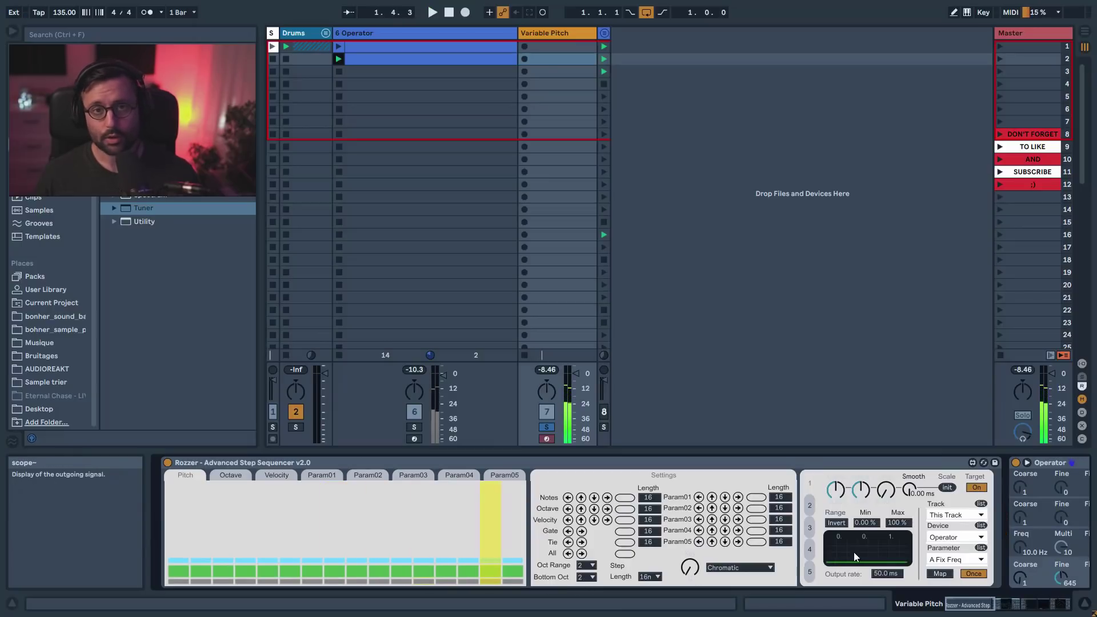
- Switch Operator's oscillator A to fixed frequency and sweep that frequency upward during playback
{"action": "left_click_drag", "start_coordinate": [970, 612], "coordinate": [999, 616]}
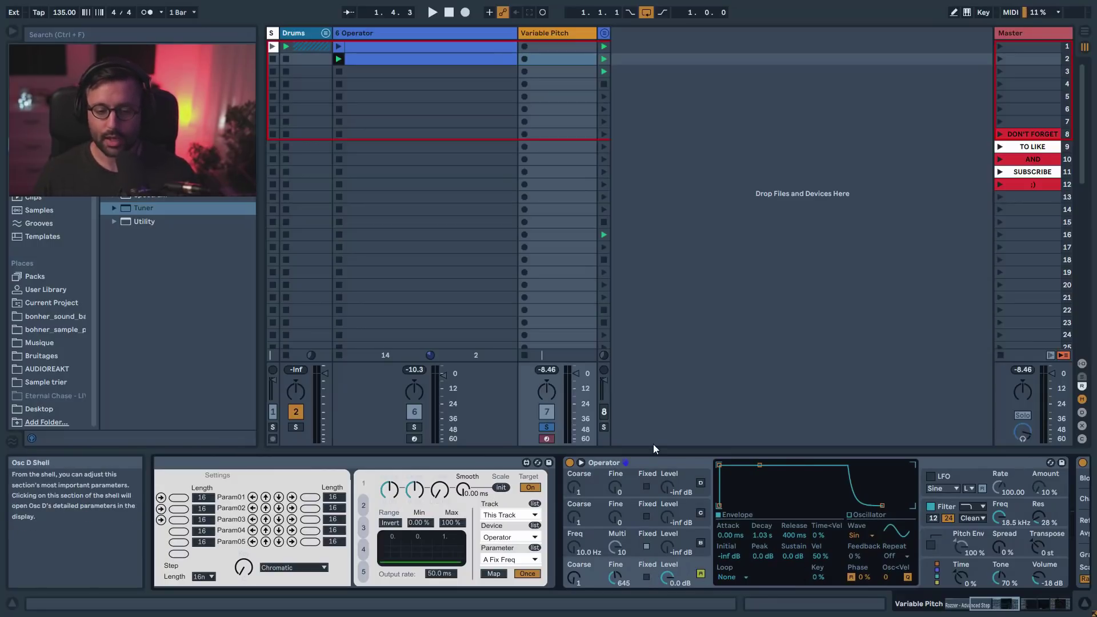
{"action": "left_click", "coordinate": [647, 459]}
{"action": "left_click", "coordinate": [646, 577]}
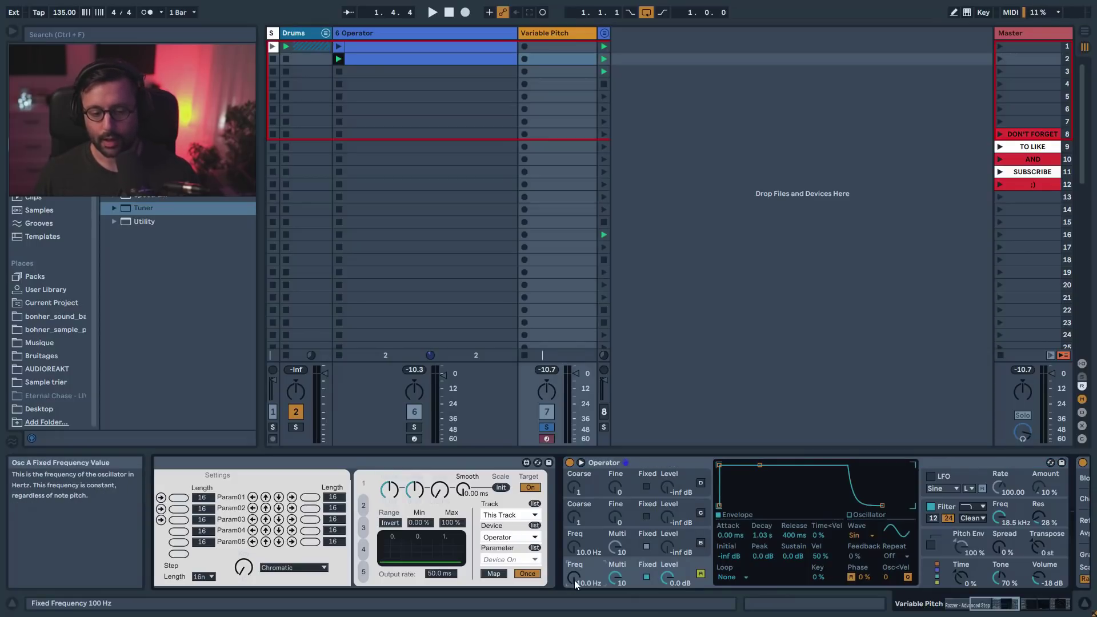
{"action": "key", "text": "space"}
{"action": "left_click_drag", "start_coordinate": [574, 579], "coordinate": [575, 548]}
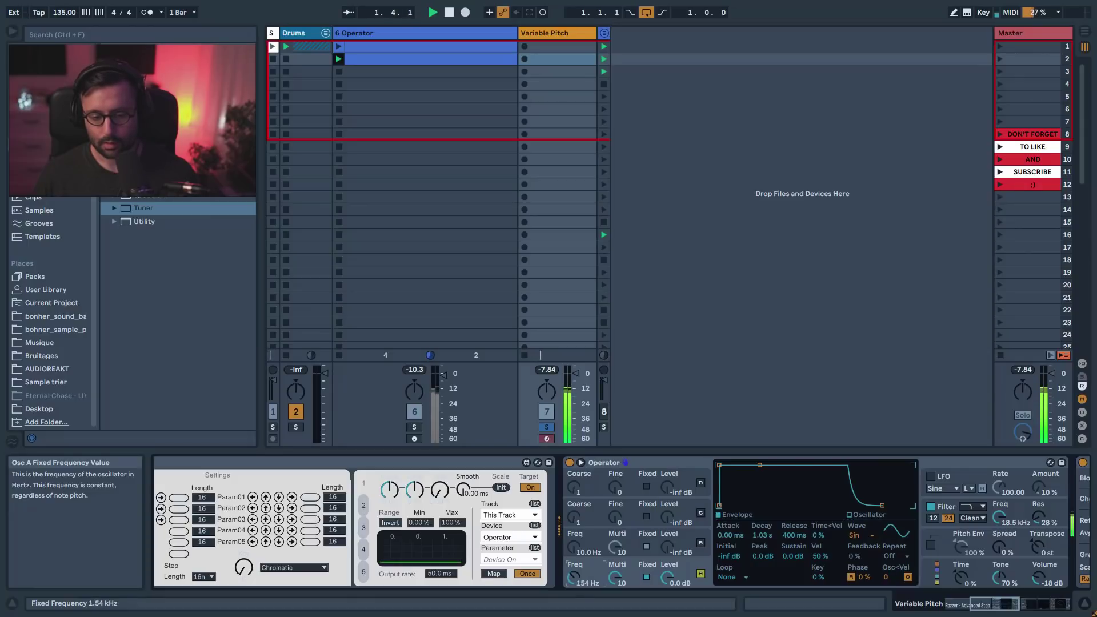
- Fold the Spectrum device to bring the Tuner into view, and sweep oscillator A's fixed frequency during playback, ending at 67.4 Hz
{"action": "left_click", "coordinate": [1000, 611]}
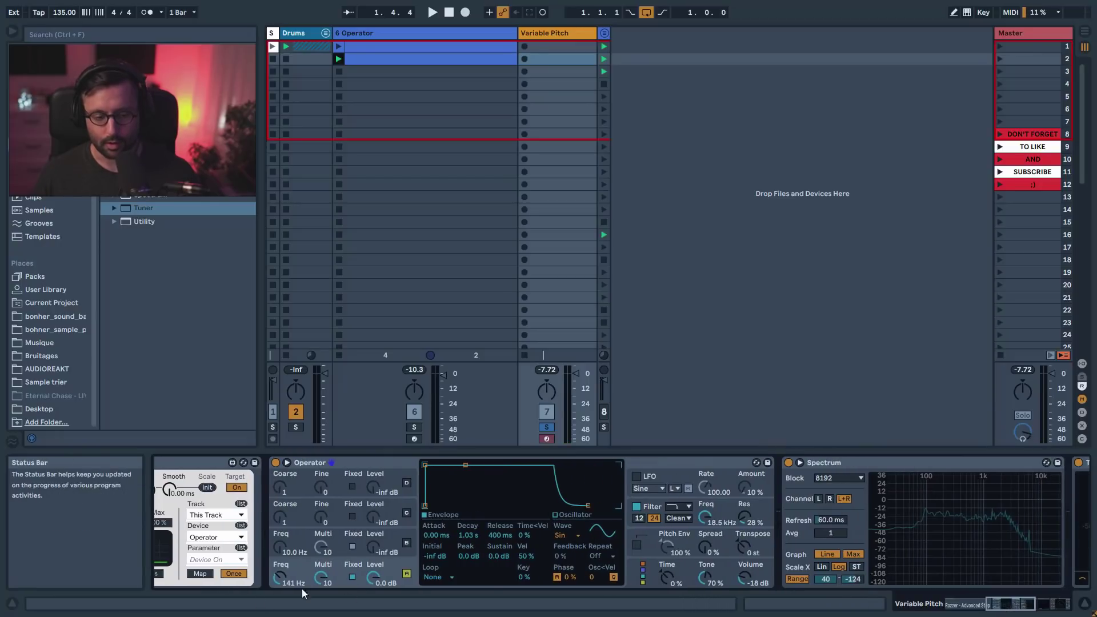
{"action": "double_click", "coordinate": [893, 464]}
{"action": "key", "text": "space"}
{"action": "left_click_drag", "start_coordinate": [280, 577], "coordinate": [280, 590]}
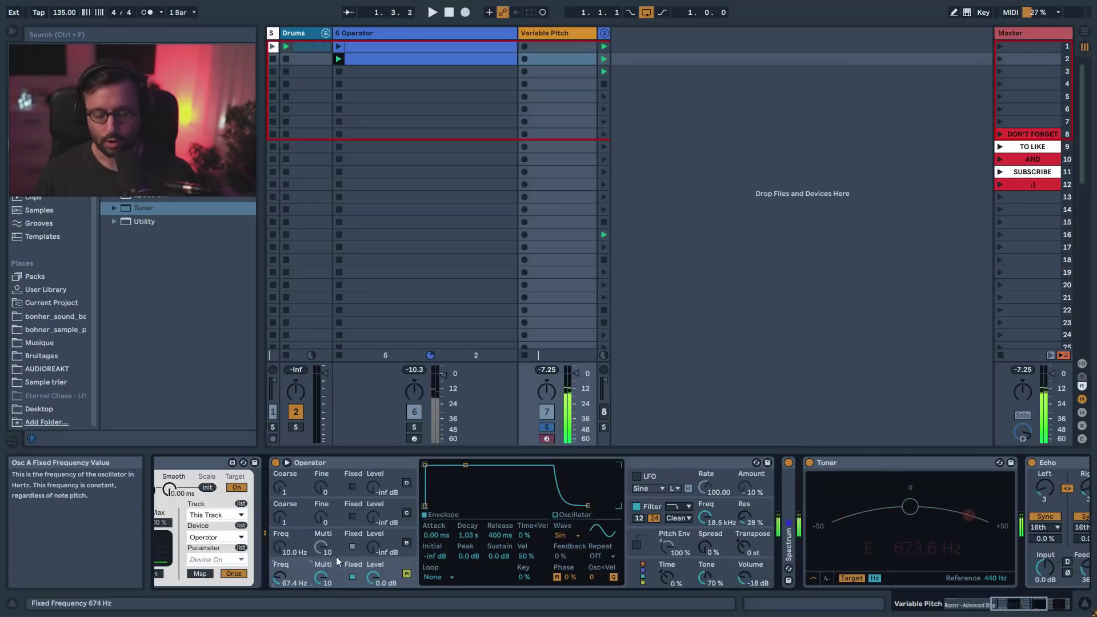
- Map Rozzer's Param01 lane to Operator's A Fix Freq parameter and draw a rising staircase across its 16 steps during playback
{"action": "left_click_drag", "start_coordinate": [1014, 606], "coordinate": [967, 607]}
{"action": "left_click", "coordinate": [321, 474]}
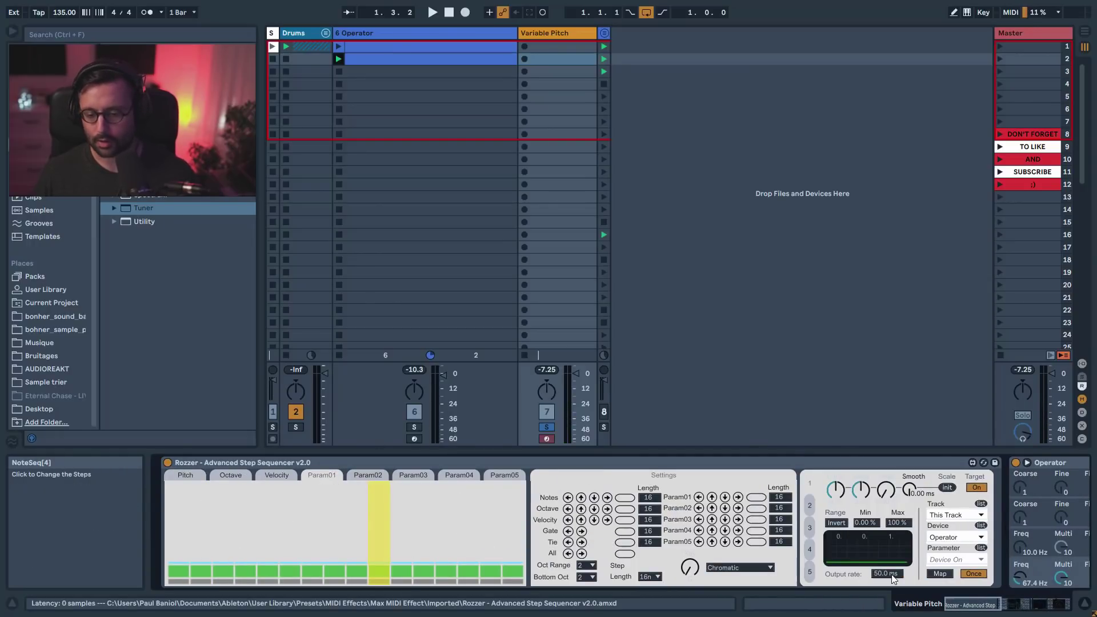
{"action": "left_click", "coordinate": [1020, 580]}
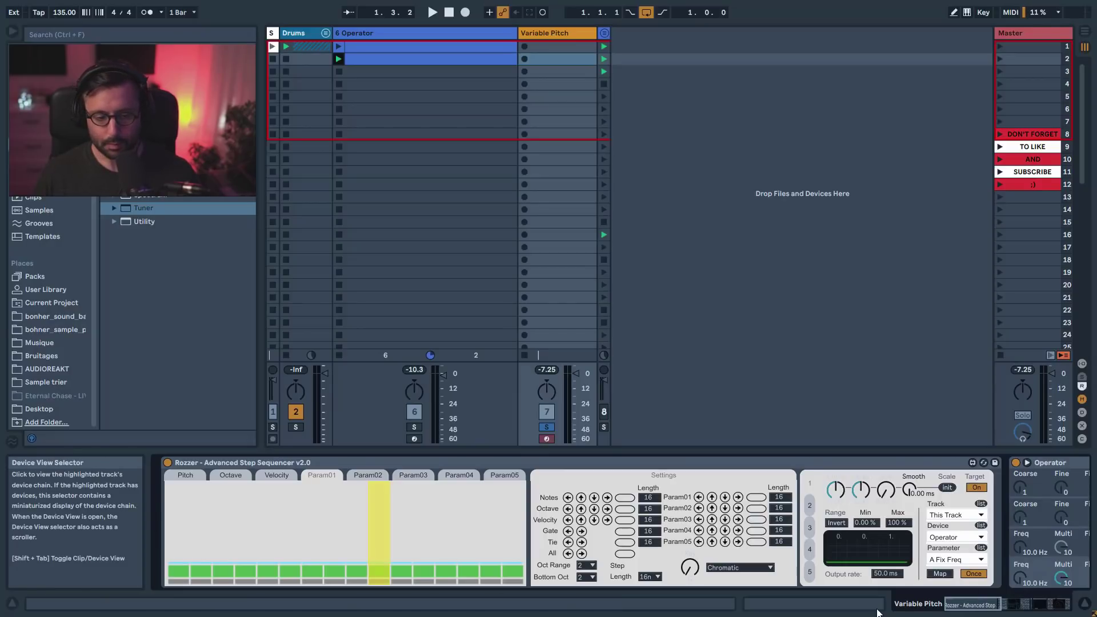
{"action": "key", "text": "space"}
{"action": "mouse_move", "coordinate": [171, 558]}
{"action": "left_mouse_down"}
{"action": "mouse_move", "coordinate": [496, 514]}
{"action": "mouse_move", "coordinate": [514, 483]}
{"action": "left_mouse_up"}
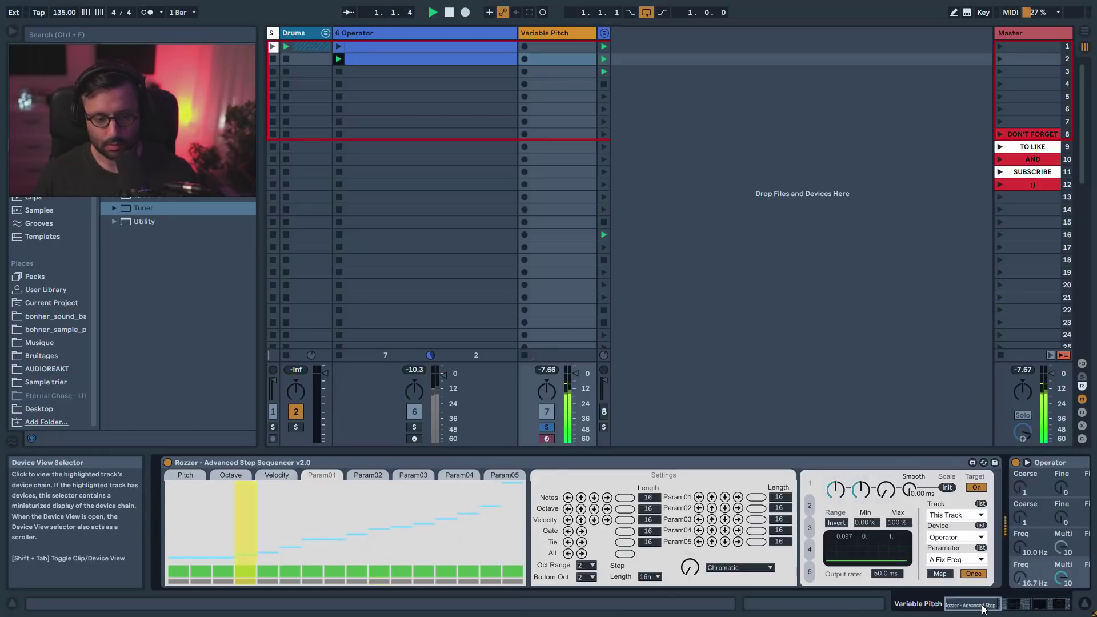
- With the 6 Operator track muted and Variable Pitch unsoloed, redraw the Param01 lane as an uneven, mostly low frequency pattern
{"action": "left_click", "coordinate": [413, 412]}
{"action": "left_click", "coordinate": [547, 427]}
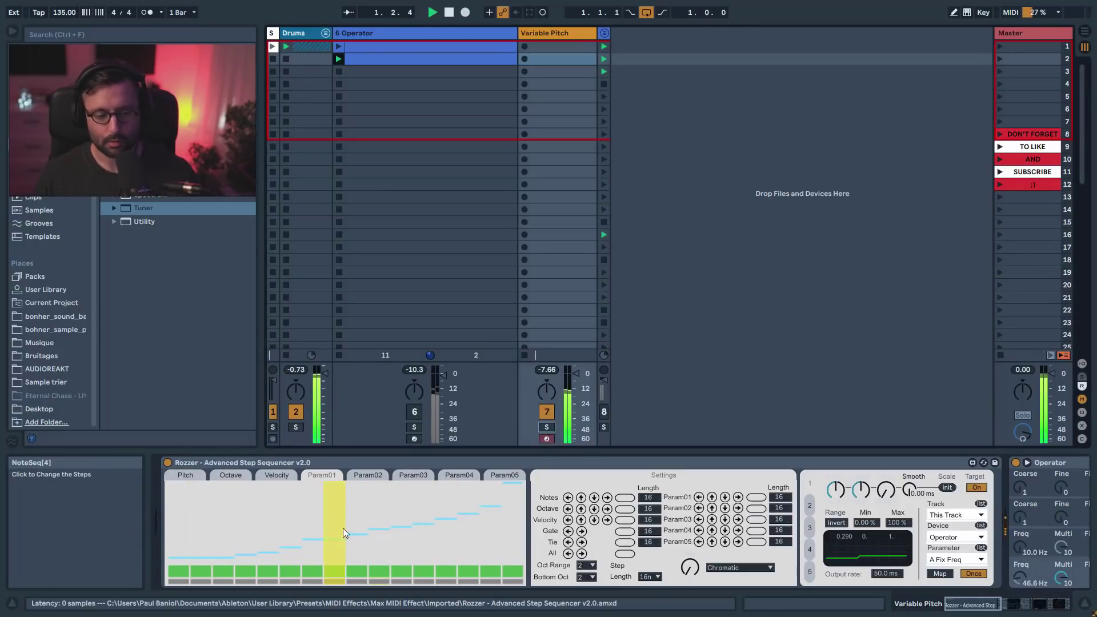
{"action": "mouse_move", "coordinate": [204, 543]}
{"action": "left_mouse_down"}
{"action": "mouse_move", "coordinate": [326, 527]}
{"action": "mouse_move", "coordinate": [459, 539]}
{"action": "mouse_move", "coordinate": [501, 526]}
{"action": "left_mouse_up"}
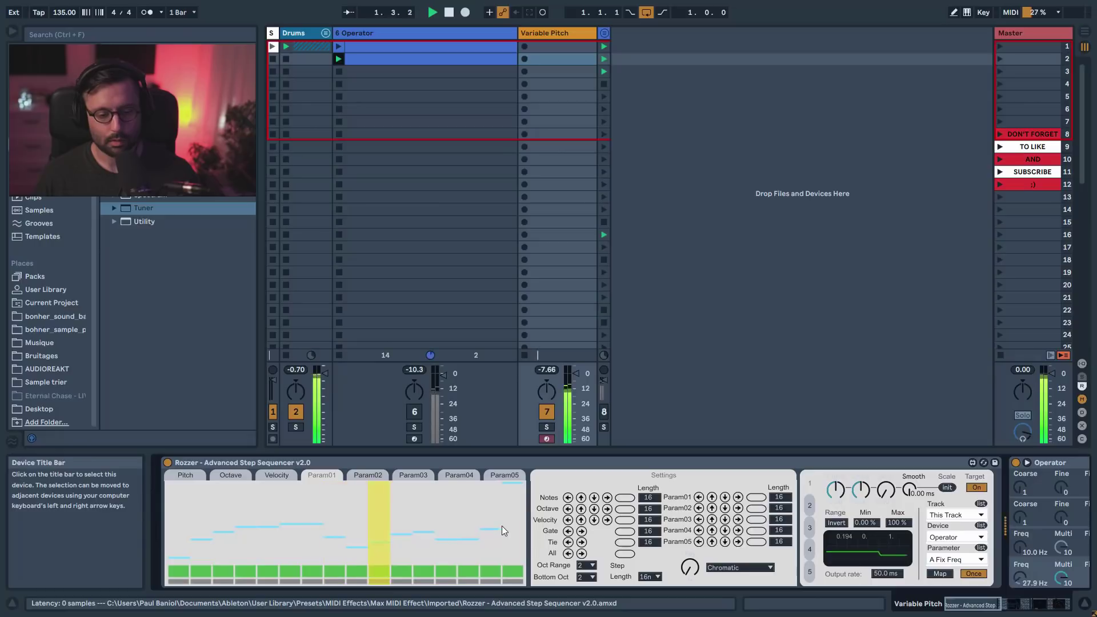
{"action": "left_click_drag", "start_coordinate": [200, 523], "coordinate": [169, 530]}
{"action": "left_click", "coordinate": [352, 530]}
{"action": "left_click_drag", "start_coordinate": [492, 517], "coordinate": [523, 537]}
{"action": "mouse_move", "coordinate": [292, 557]}
{"action": "left_mouse_down"}
{"action": "mouse_move", "coordinate": [414, 548]}
{"action": "mouse_move", "coordinate": [457, 525]}
{"action": "mouse_move", "coordinate": [491, 553]}
{"action": "mouse_move", "coordinate": [464, 560]}
{"action": "left_mouse_up"}
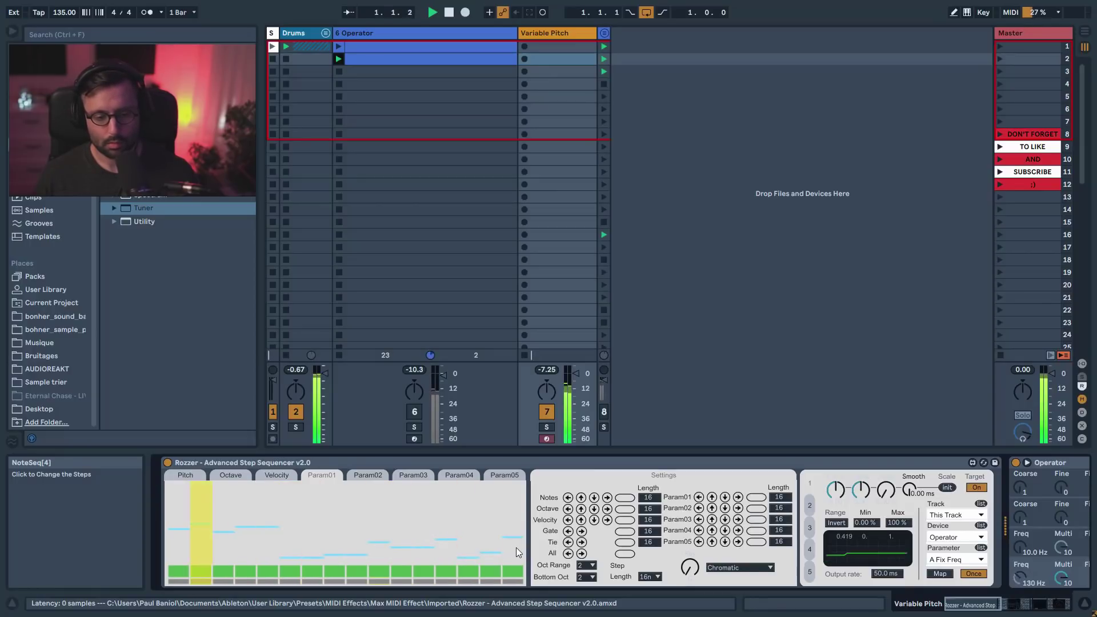
{"action": "mouse_move", "coordinate": [192, 549]}
{"action": "left_mouse_down"}
{"action": "mouse_move", "coordinate": [251, 543]}
{"action": "mouse_move", "coordinate": [281, 553]}
{"action": "left_mouse_up"}
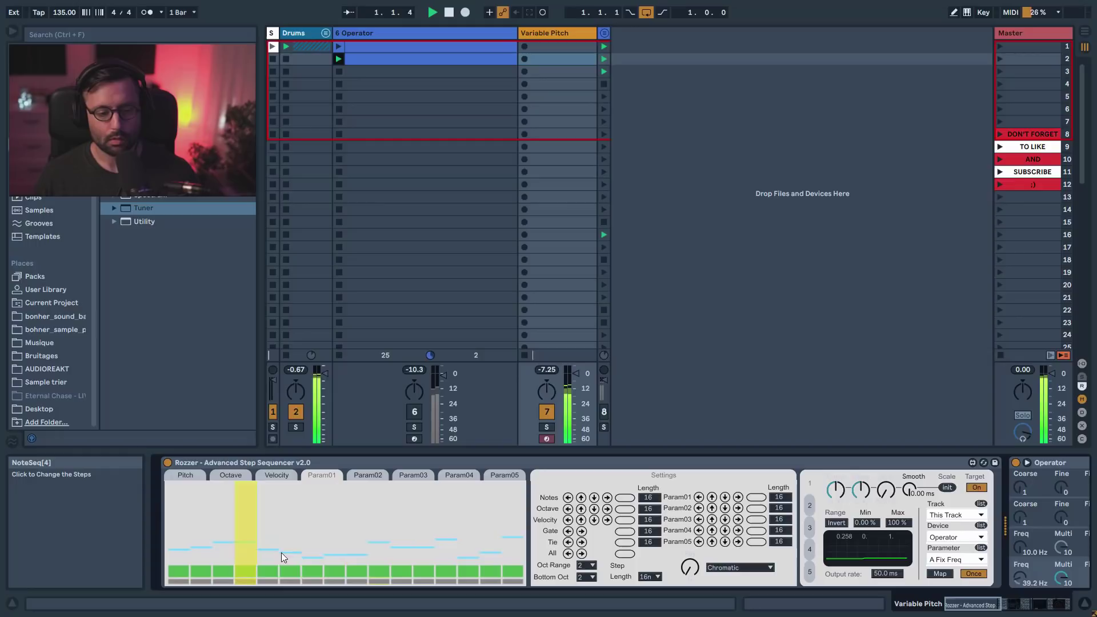
- Set the Param01 sequence length to 6 steps and redraw the lane's pattern against the drums
{"action": "left_click", "coordinate": [547, 429]}
{"action": "key", "text": "space"}
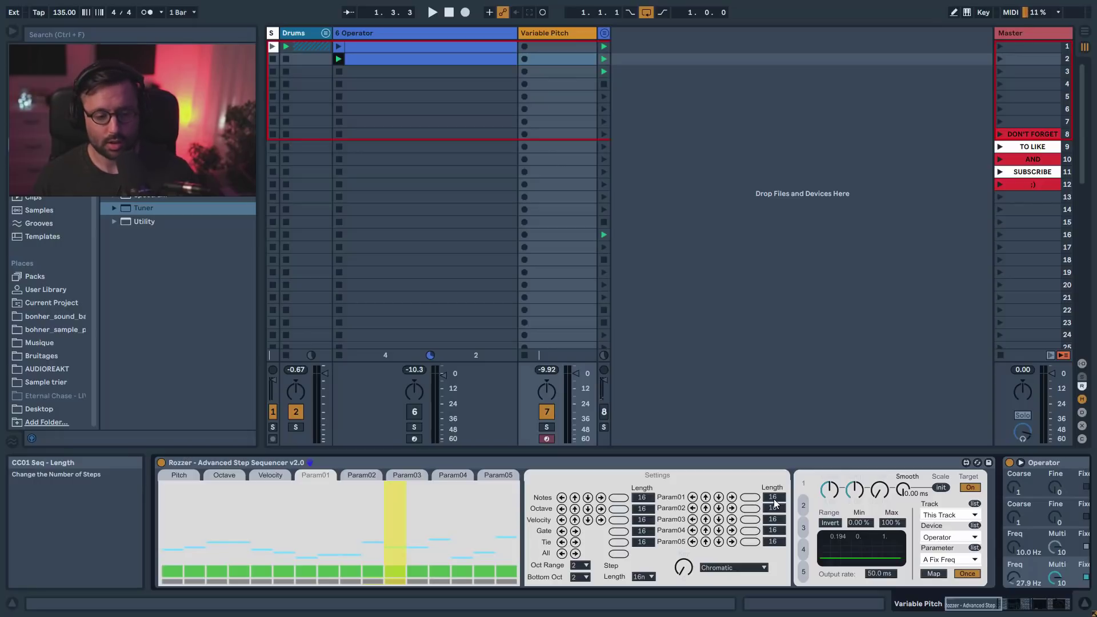
{"action": "key", "text": "space"}
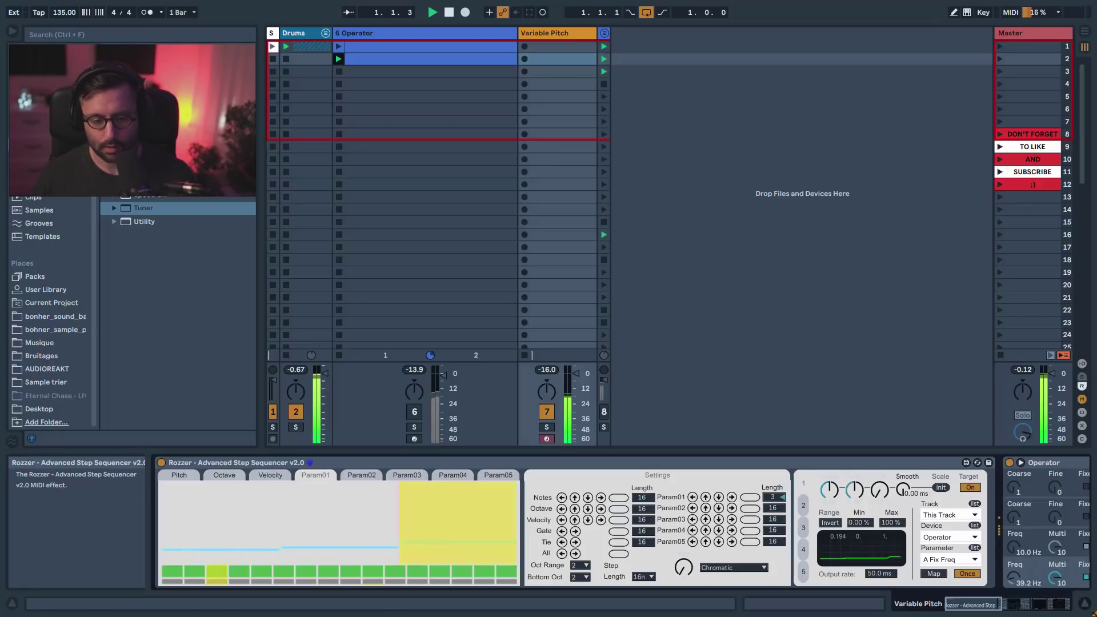
{"action": "left_click_drag", "start_coordinate": [777, 500], "coordinate": [777, 492]}
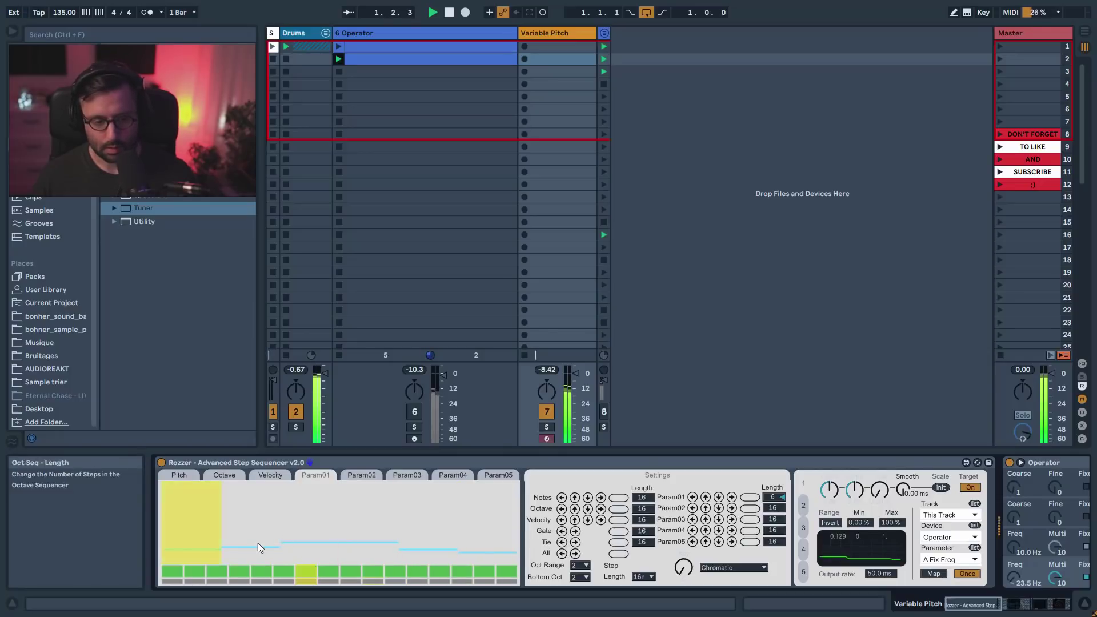
{"action": "left_click_drag", "start_coordinate": [197, 529], "coordinate": [468, 525]}
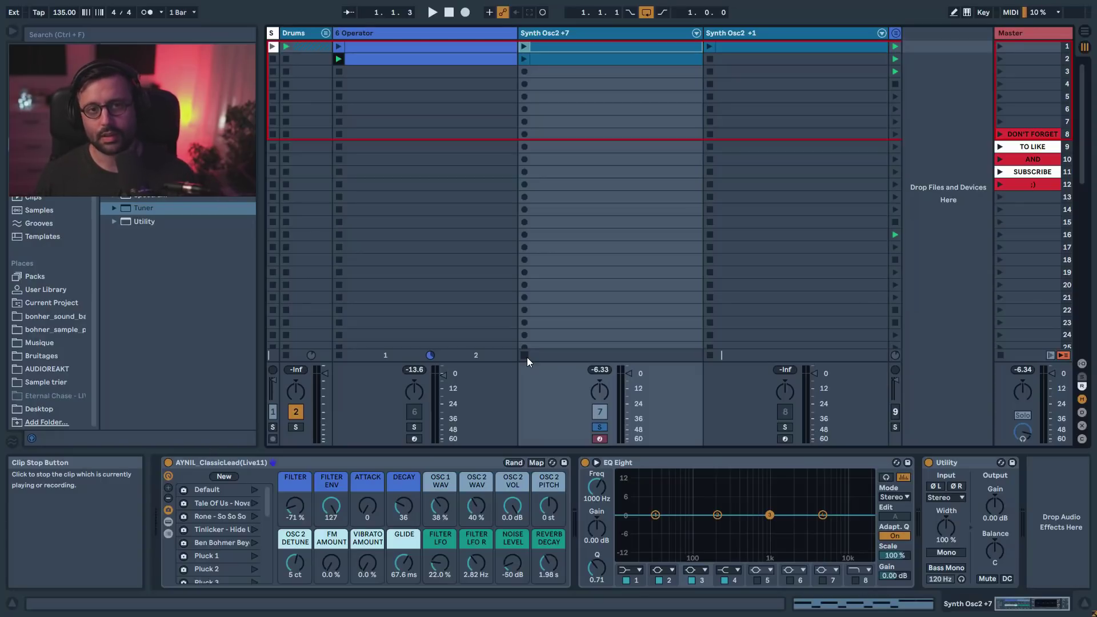
- On the Synth Osc2 +7 track, reveal the devices inside the AYNIL_ClassicLead rack and show Wavetable's Osc 2 settings
{"action": "left_click", "coordinate": [169, 522]}
{"action": "scroll", "coordinate": [805, 496], "scroll_direction": "right", "scroll_amount": 3}
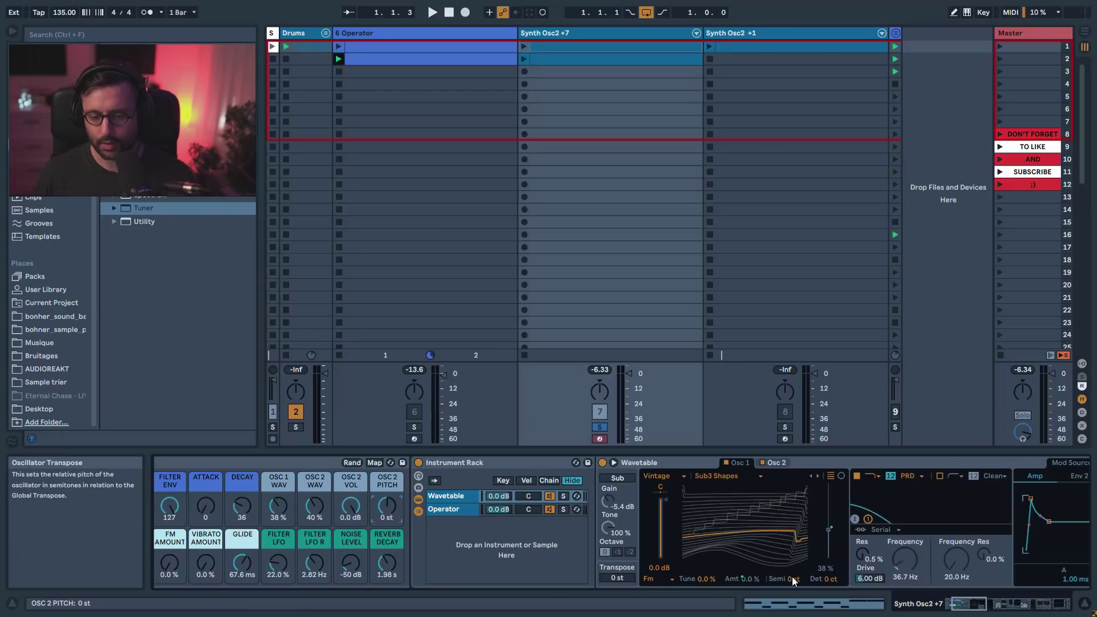
{"action": "left_click", "coordinate": [783, 463]}
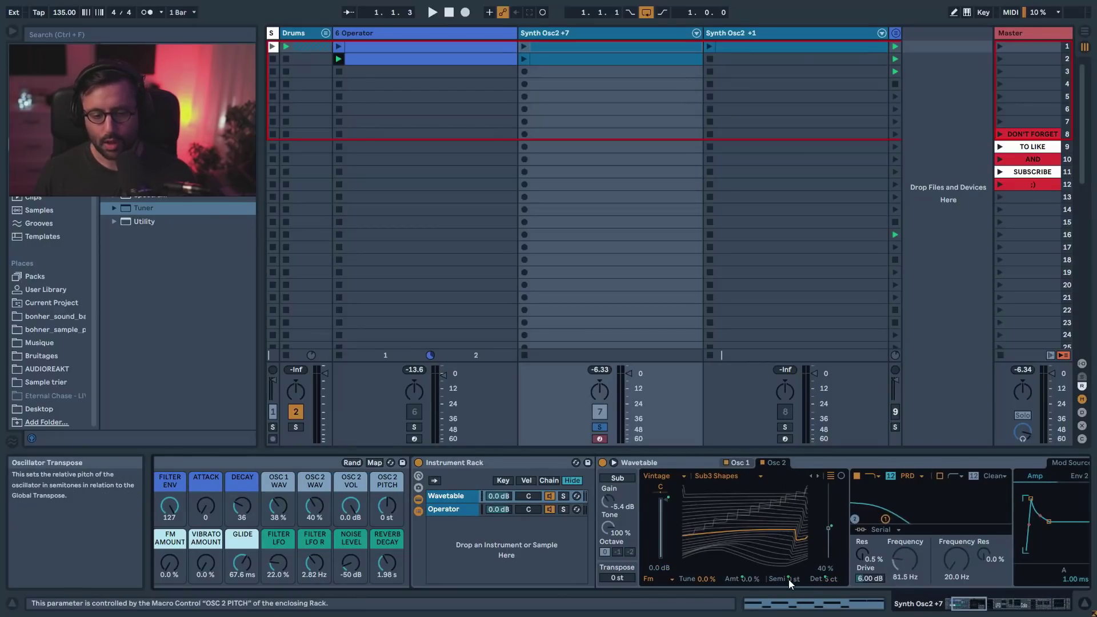
- Try the rack's OSC 2 PITCH macro at 7 st, and return it to 0 st
{"action": "left_click", "coordinate": [394, 516]}
{"action": "type", "text": "7"}
{"action": "key", "text": "Return"}
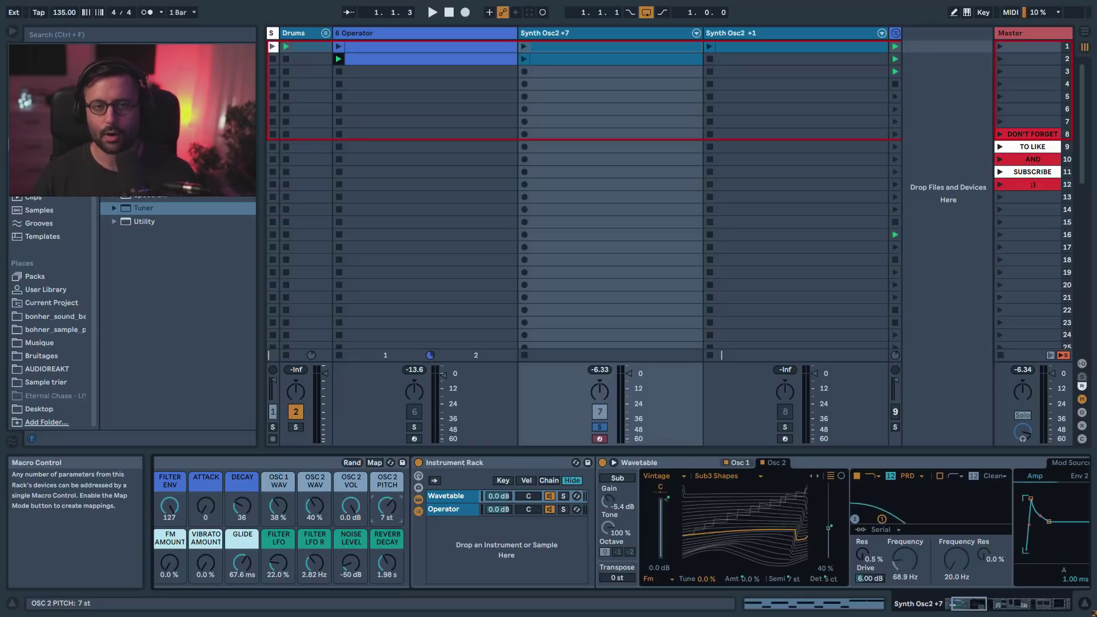
{"action": "type", "text": "0"}
{"action": "key", "text": "Return"}
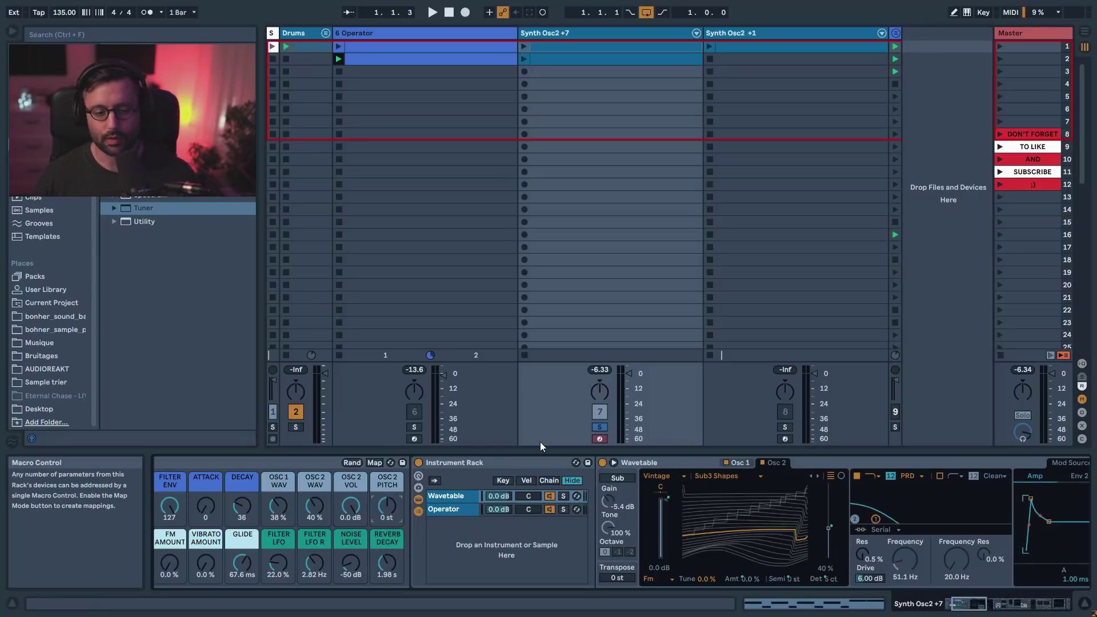
- With the first Synth Osc2 +7 clip playing, raise the DECAY macro to 52 and set OSC 2 PITCH to 7 st
{"action": "left_click", "coordinate": [525, 46]}
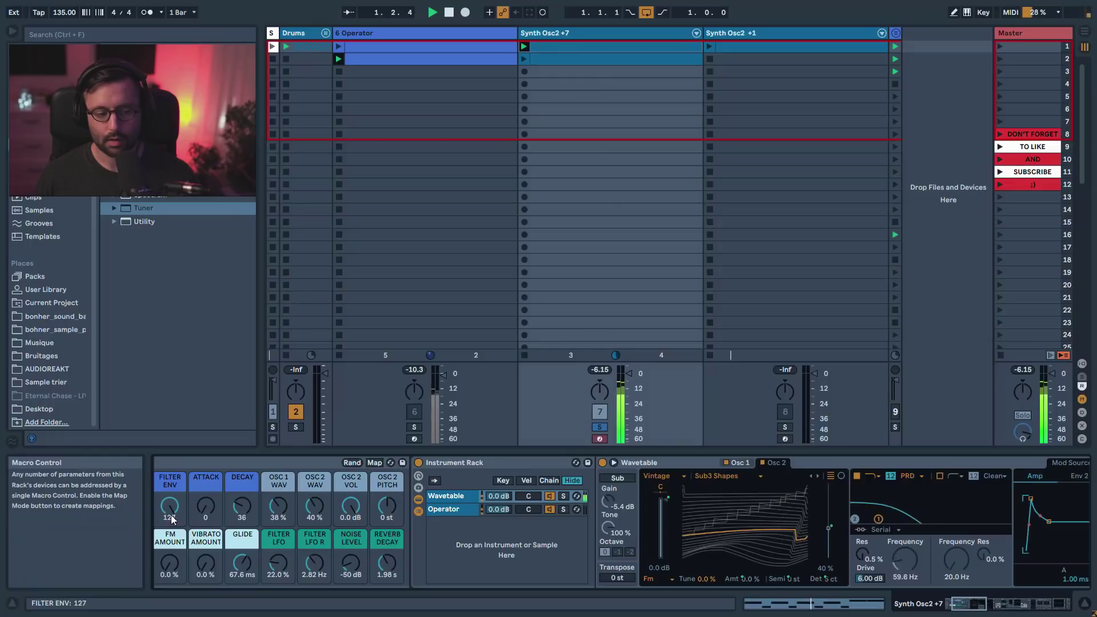
{"action": "left_click_drag", "start_coordinate": [242, 518], "coordinate": [243, 496]}
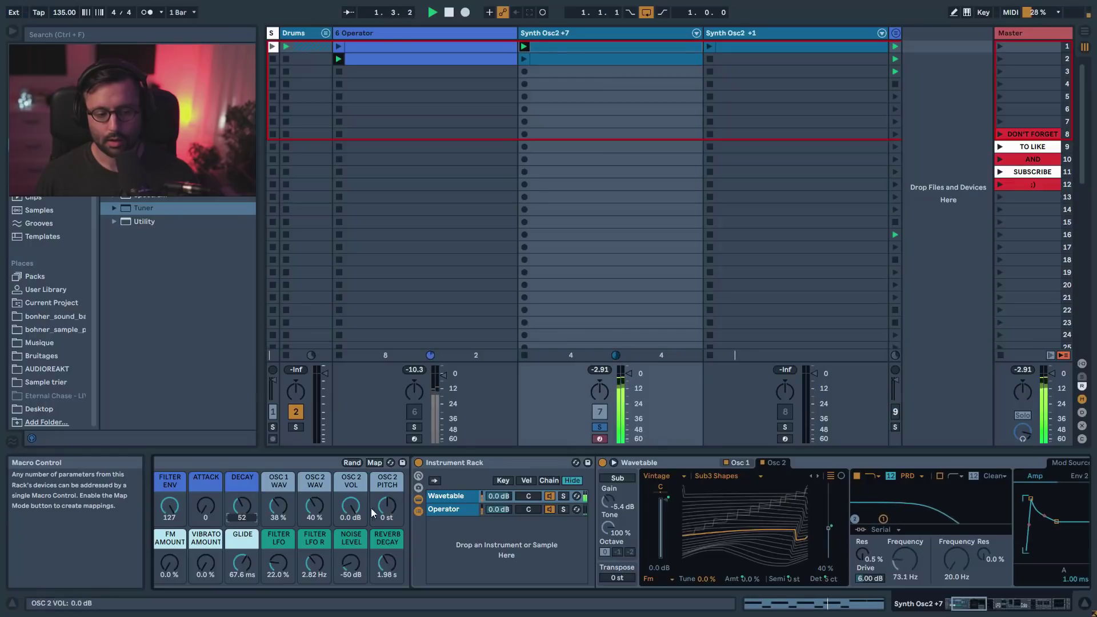
{"action": "type", "text": "7"}
{"action": "key", "text": "Return"}
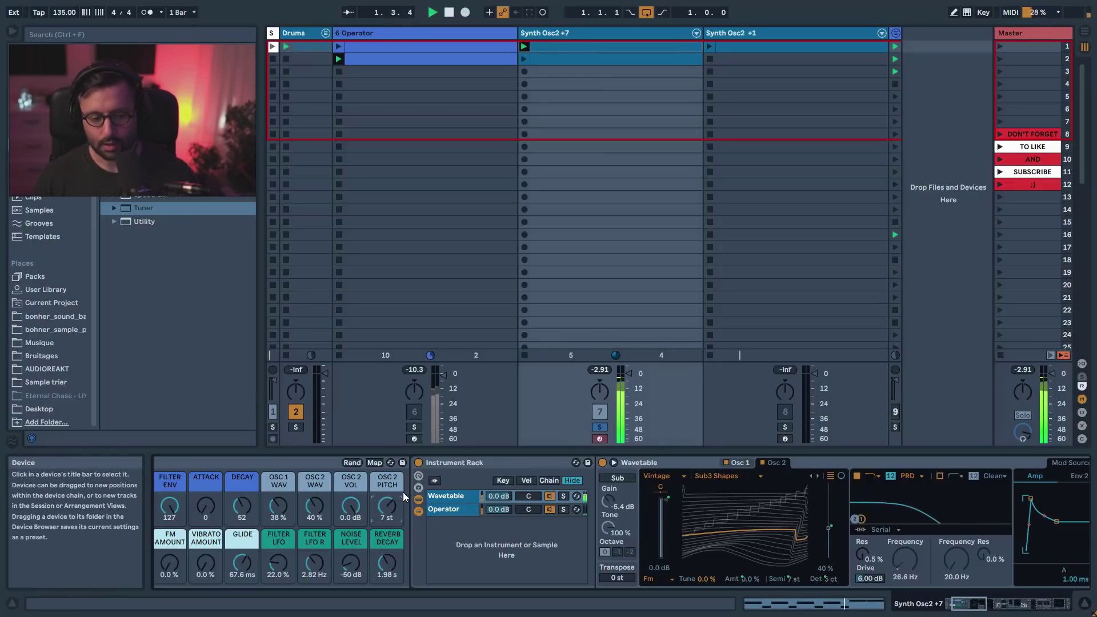
- Sweep the FILTER macro on the first clip, launch the second clip and sweep it again, ending at -97 %
{"action": "left_click", "coordinate": [955, 606]}
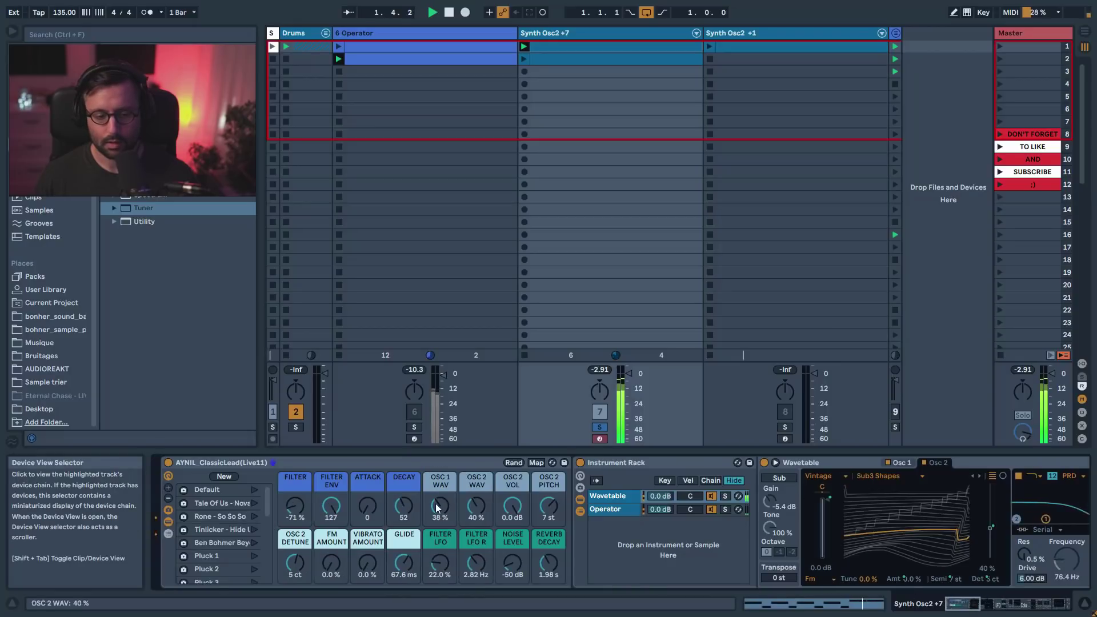
{"action": "left_click_drag", "start_coordinate": [299, 515], "coordinate": [299, 503]}
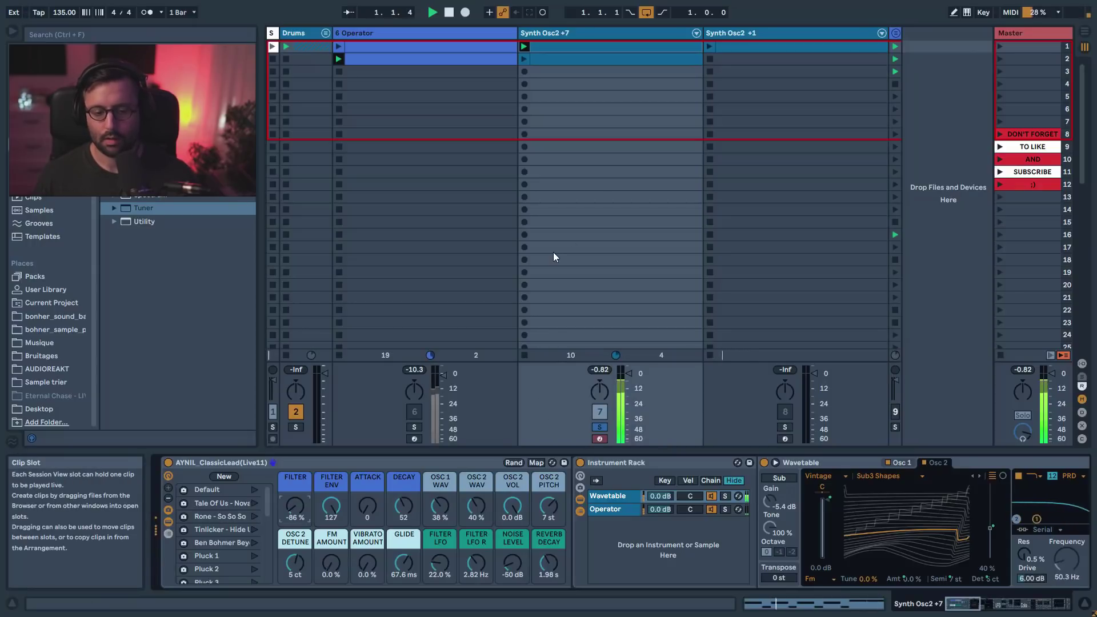
{"action": "left_click", "coordinate": [527, 62]}
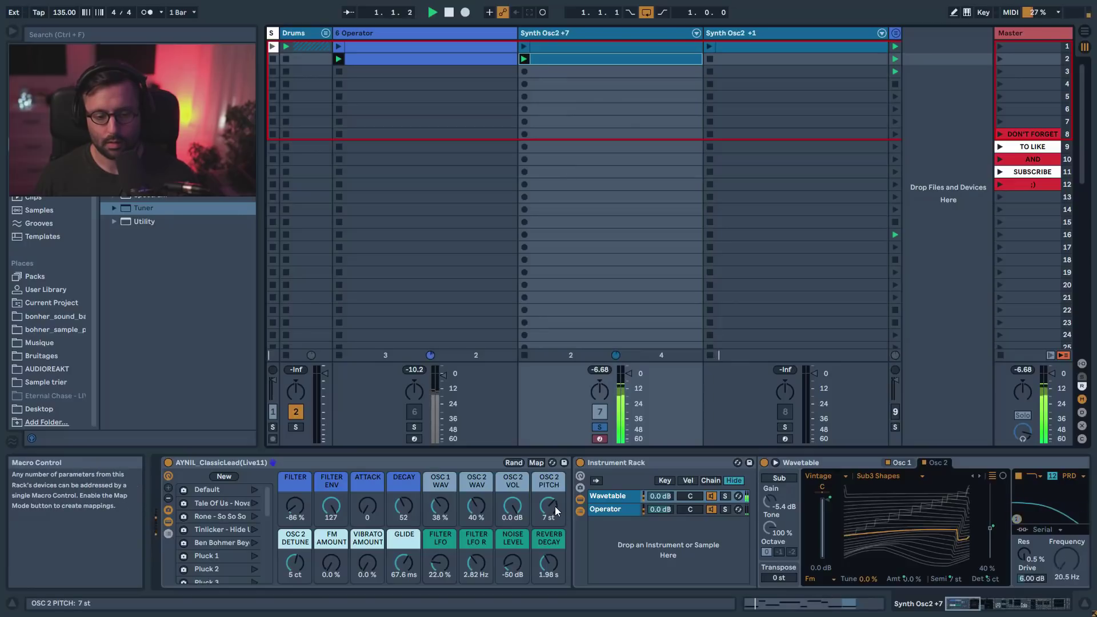
{"action": "left_click_drag", "start_coordinate": [296, 507], "coordinate": [295, 500]}
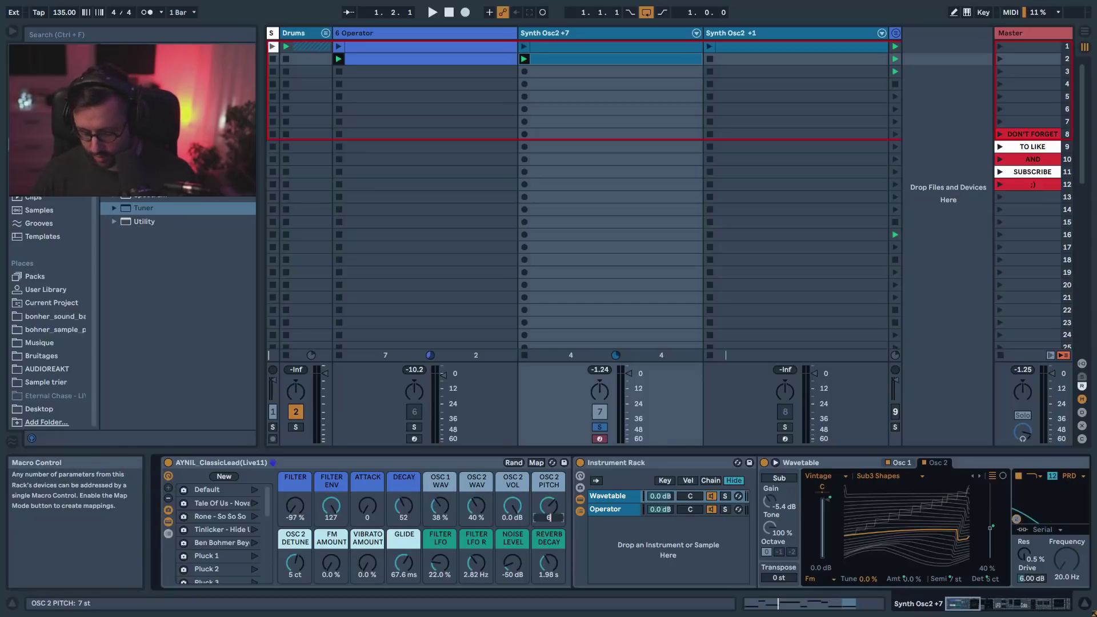
- Set the OSC 2 PITCH macro to 6 st and play the second clip while sweeping FILTER, ending at -100 %
{"action": "key", "text": "Return"}
{"action": "key", "text": "space"}
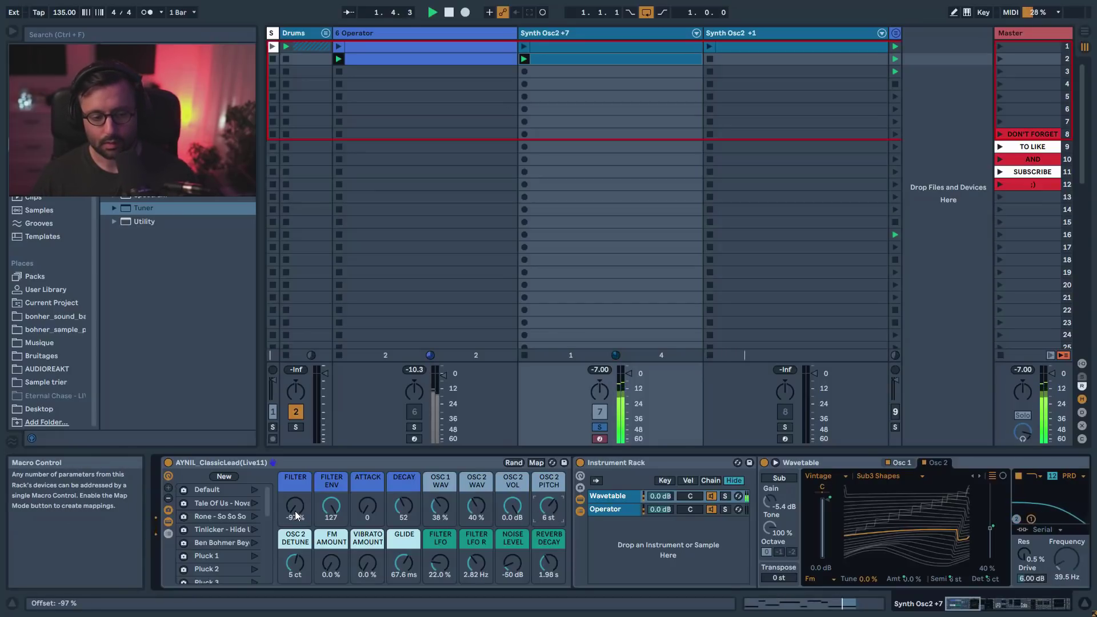
{"action": "mouse_move", "coordinate": [295, 506]}
{"action": "left_mouse_down"}
{"action": "mouse_move", "coordinate": [295, 449]}
{"action": "mouse_move", "coordinate": [295, 526]}
{"action": "left_mouse_up"}
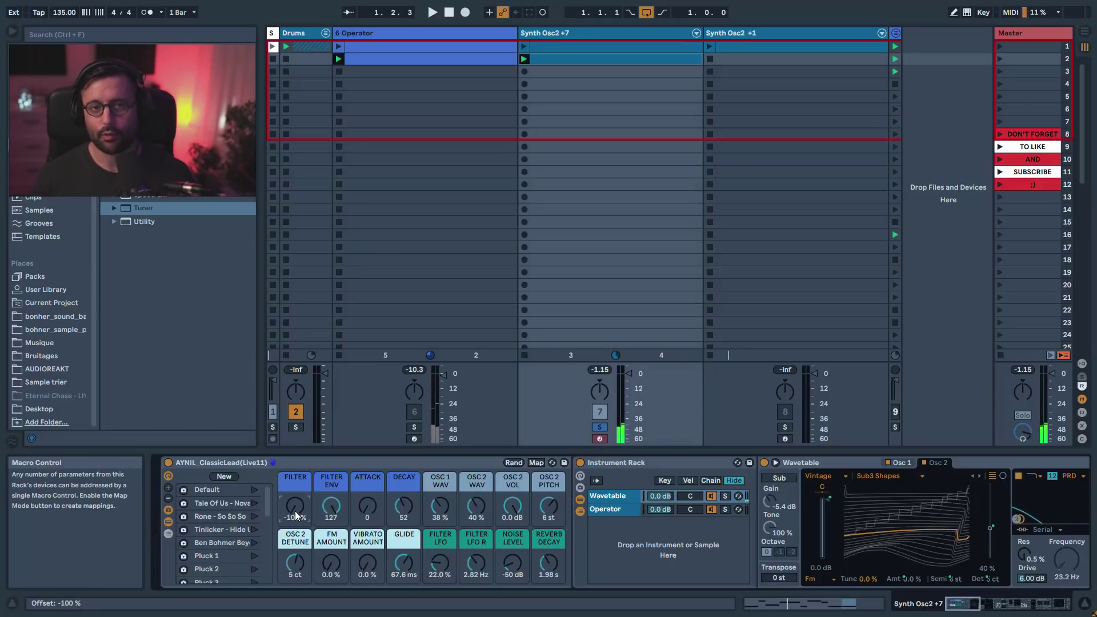
- Solo the Synth Osc2 +1 track, launch its first clip and open the FILTER macro to about -45 %
{"action": "left_click", "coordinate": [721, 50]}
{"action": "left_click", "coordinate": [785, 427]}
{"action": "left_click", "coordinate": [710, 45]}
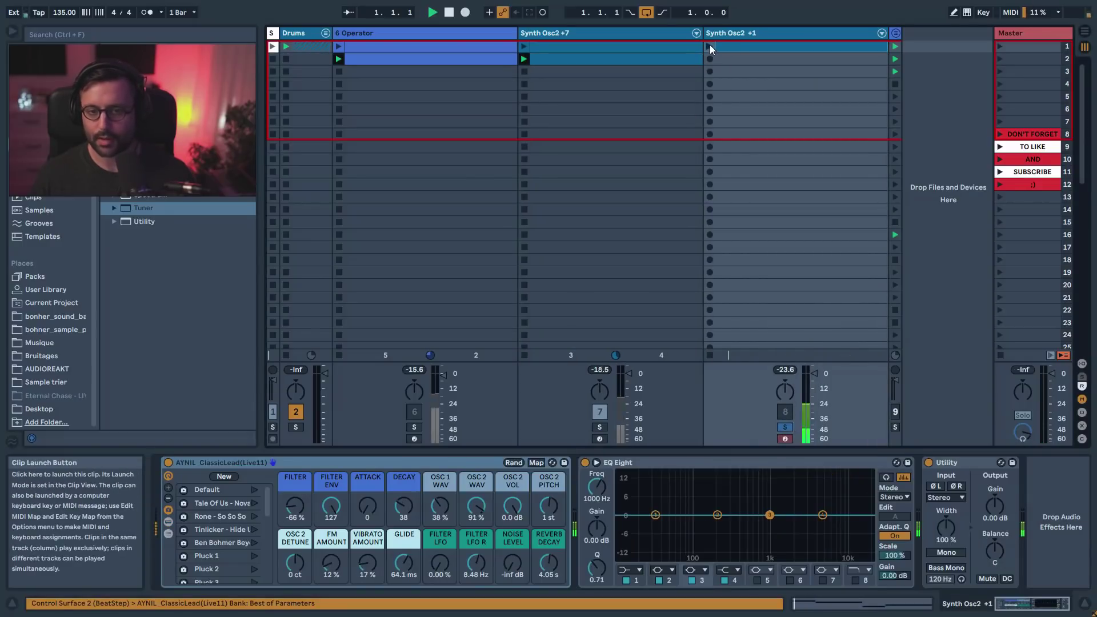
{"action": "mouse_move", "coordinate": [295, 506]}
{"action": "left_mouse_down"}
{"action": "mouse_move", "coordinate": [294, 480]}
{"action": "mouse_move", "coordinate": [295, 499]}
{"action": "left_mouse_up"}
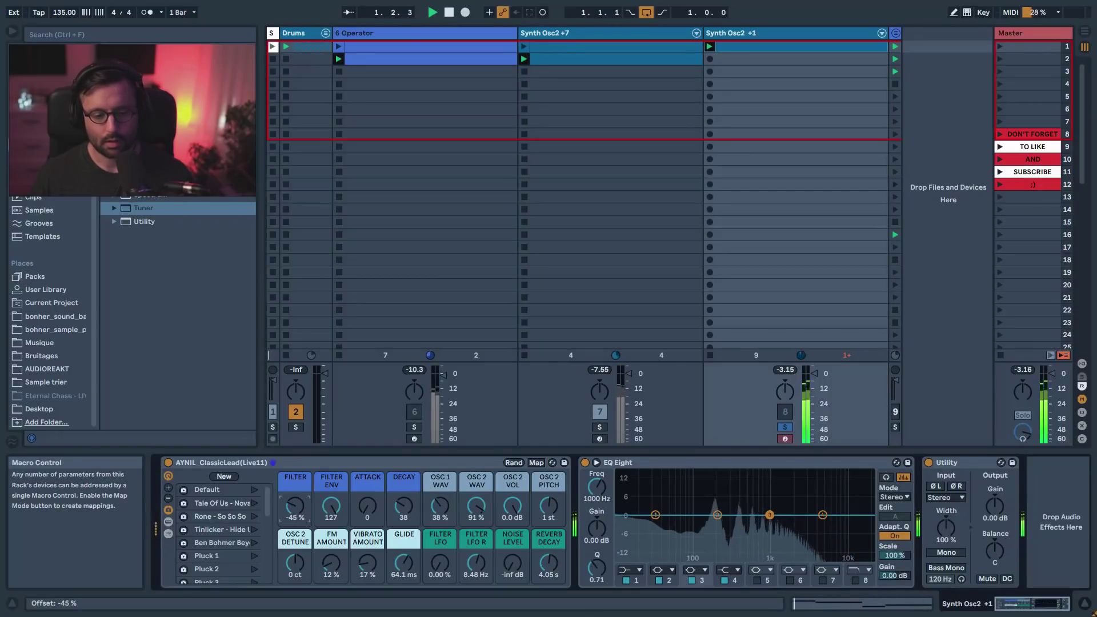
- Try the OSC 2 VOL macro on the Synth Osc2 +1 track while its clip plays, ending at 0.0 dB
{"action": "left_click", "coordinate": [512, 507]}
{"action": "mouse_move", "coordinate": [512, 506]}
{"action": "left_mouse_down"}
{"action": "mouse_move", "coordinate": [513, 525]}
{"action": "mouse_move", "coordinate": [512, 506]}
{"action": "left_mouse_up"}
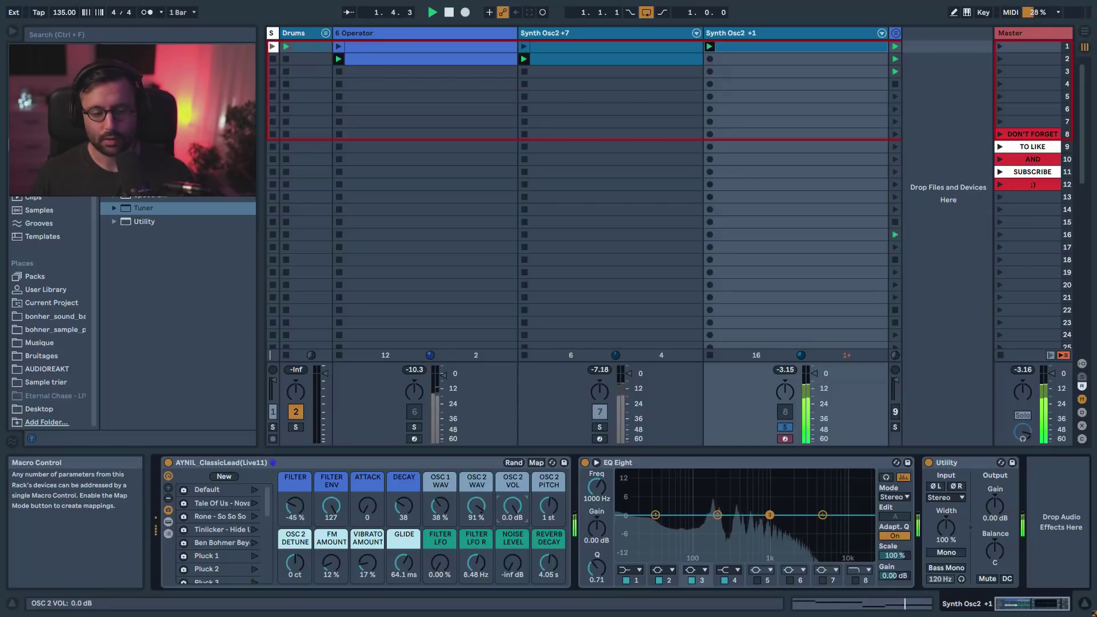
{"action": "left_click", "coordinate": [285, 459]}
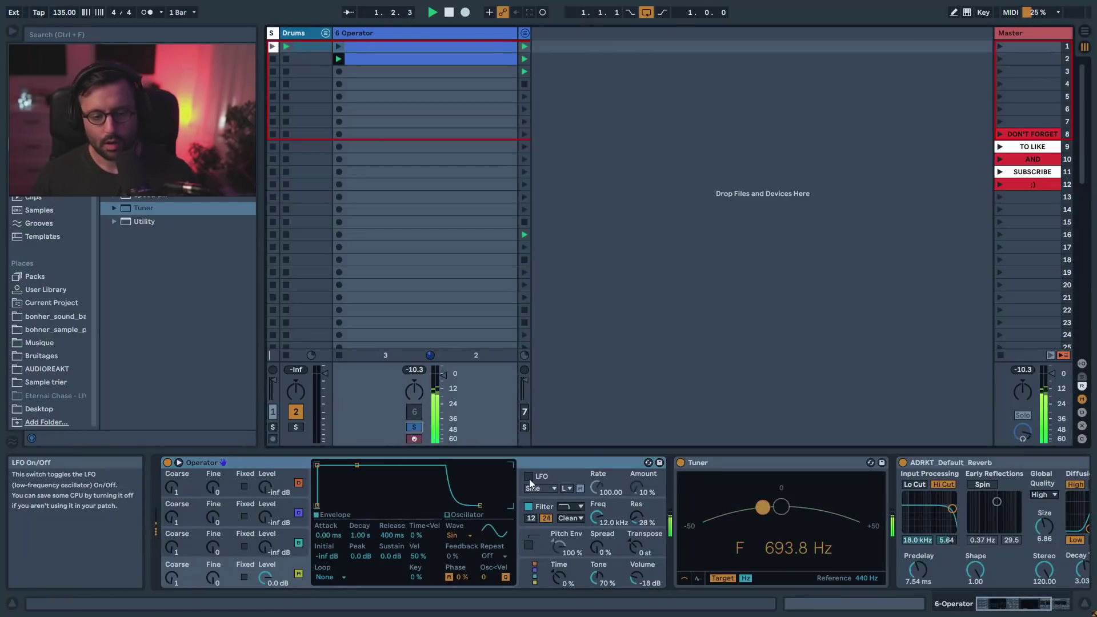
- Stop playback and enable Operator's LFO with the S&H waveform and a tempo-synced rate range
{"action": "key", "text": "space"}
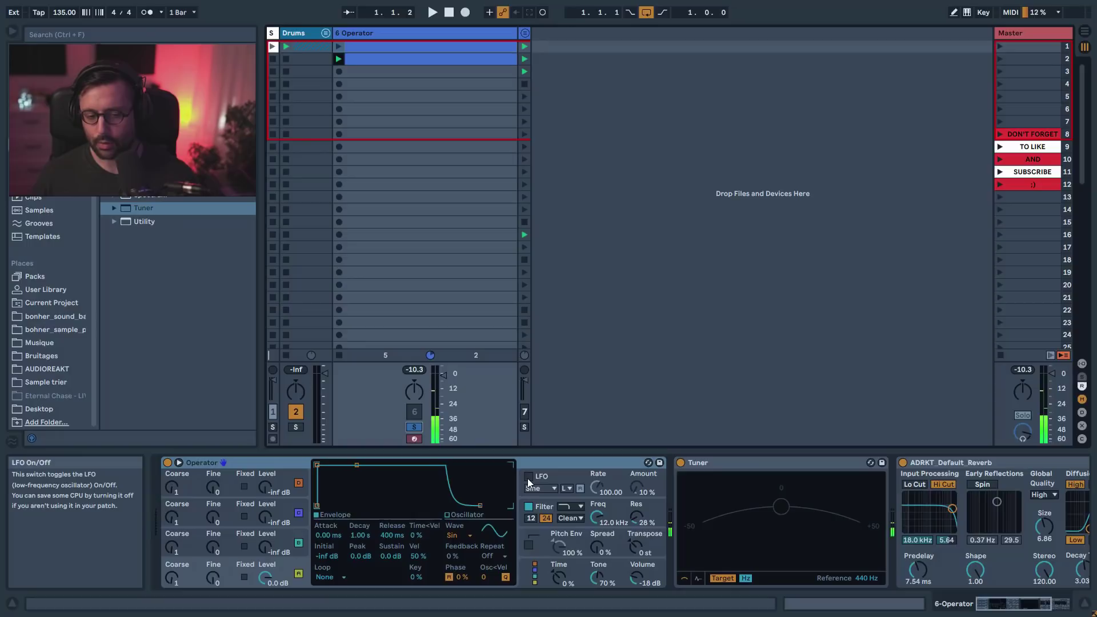
{"action": "left_click", "coordinate": [528, 476]}
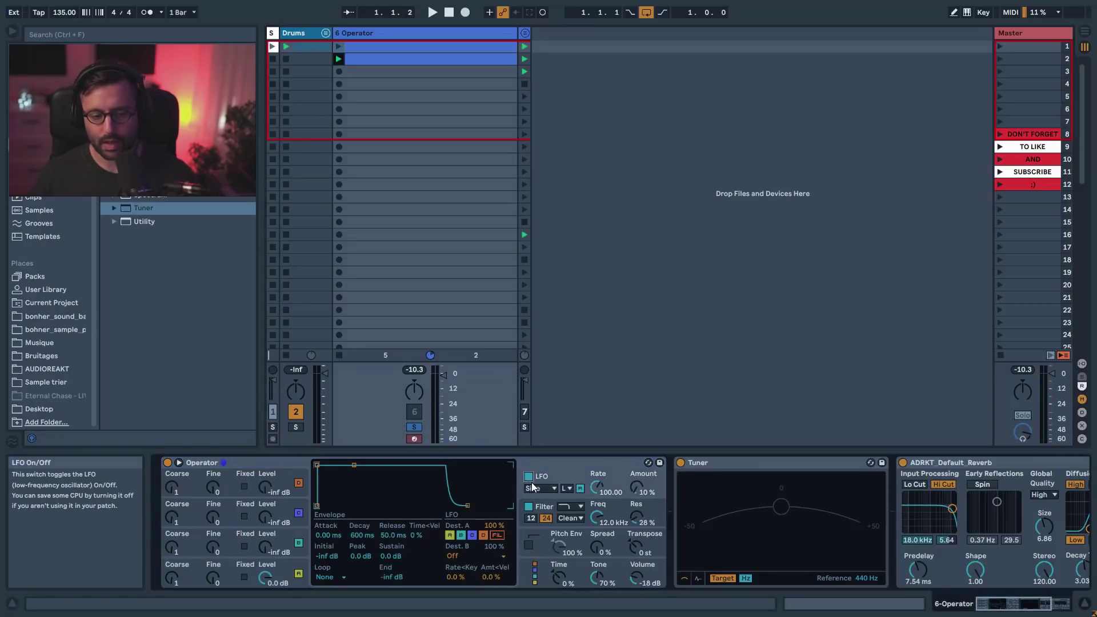
{"action": "left_click", "coordinate": [547, 489]}
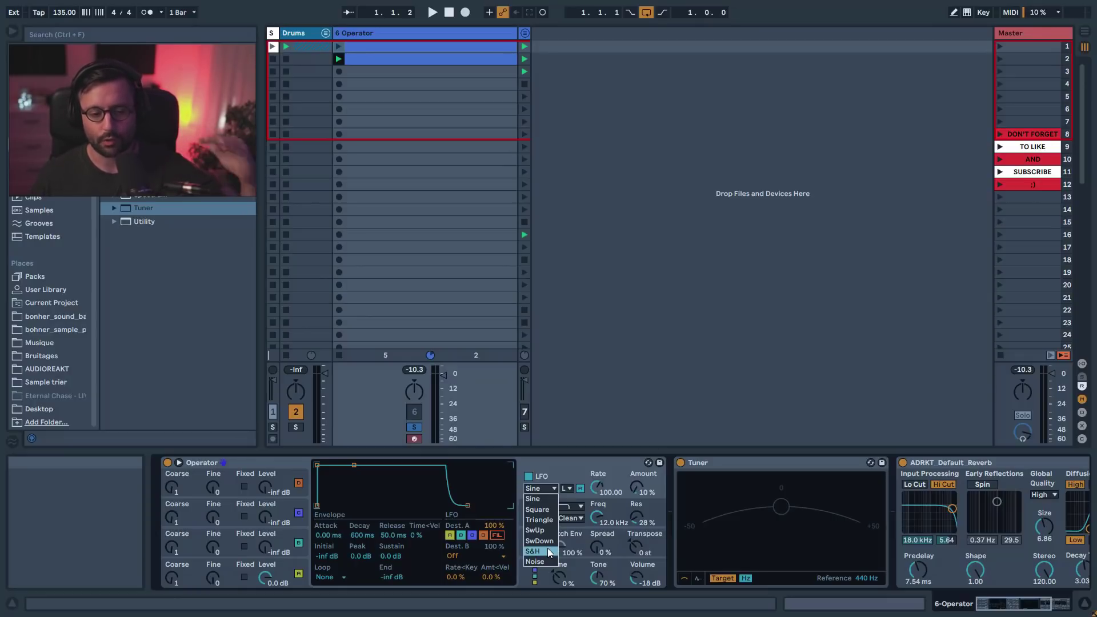
{"action": "left_click", "coordinate": [548, 550]}
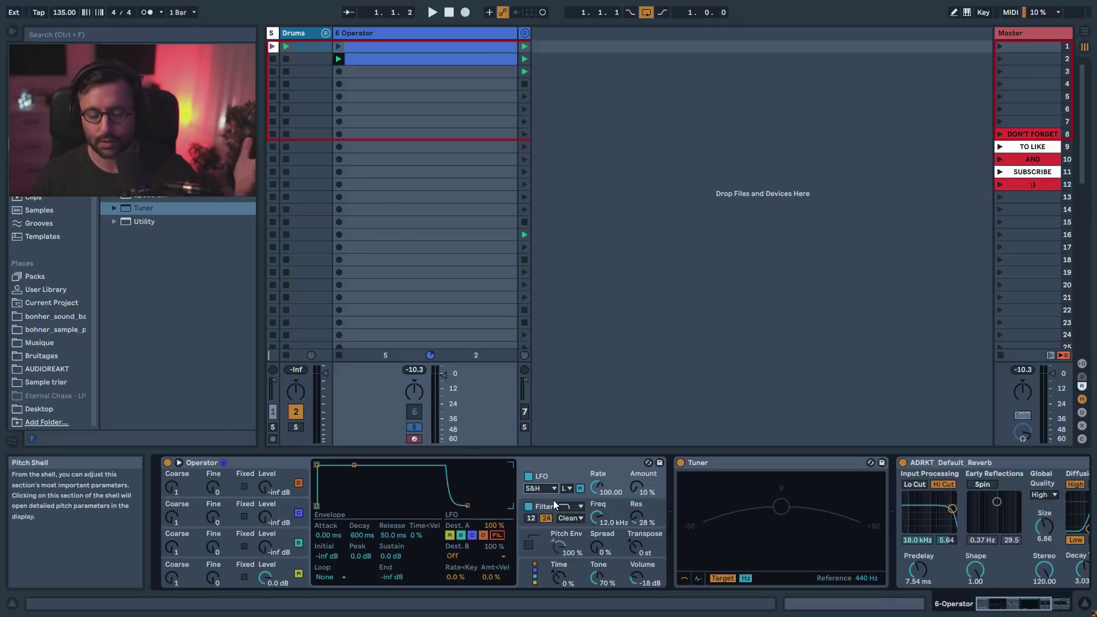
{"action": "left_click", "coordinate": [567, 487]}
{"action": "left_click", "coordinate": [569, 521]}
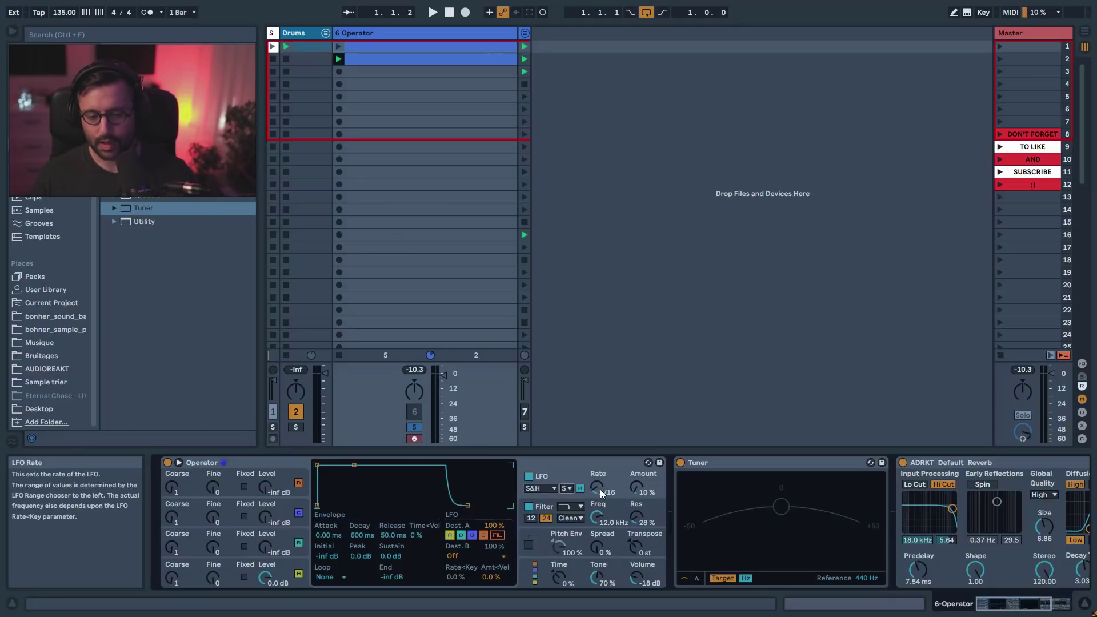
- Play the Operator clip while adjusting the LFO amount to 8.7 %, and compare the sound with the LFO off and on
{"action": "key", "text": "space"}
{"action": "mouse_move", "coordinate": [636, 486]}
{"action": "left_mouse_down"}
{"action": "mouse_move", "coordinate": [636, 497]}
{"action": "mouse_move", "coordinate": [636, 472]}
{"action": "left_mouse_up"}
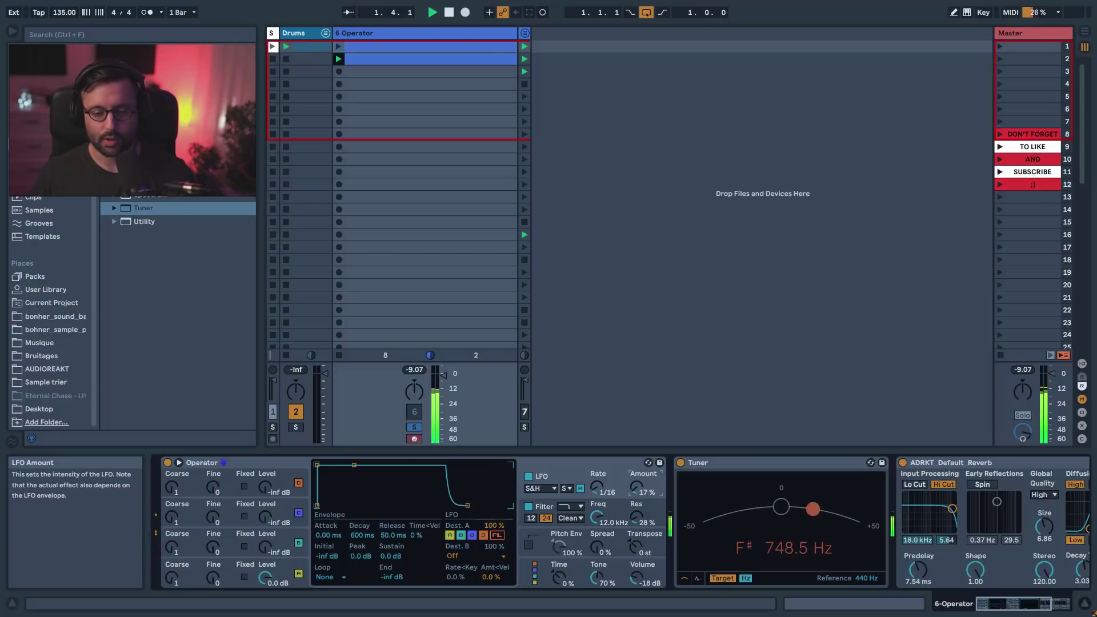
{"action": "left_click_drag", "start_coordinate": [636, 487], "coordinate": [635, 491]}
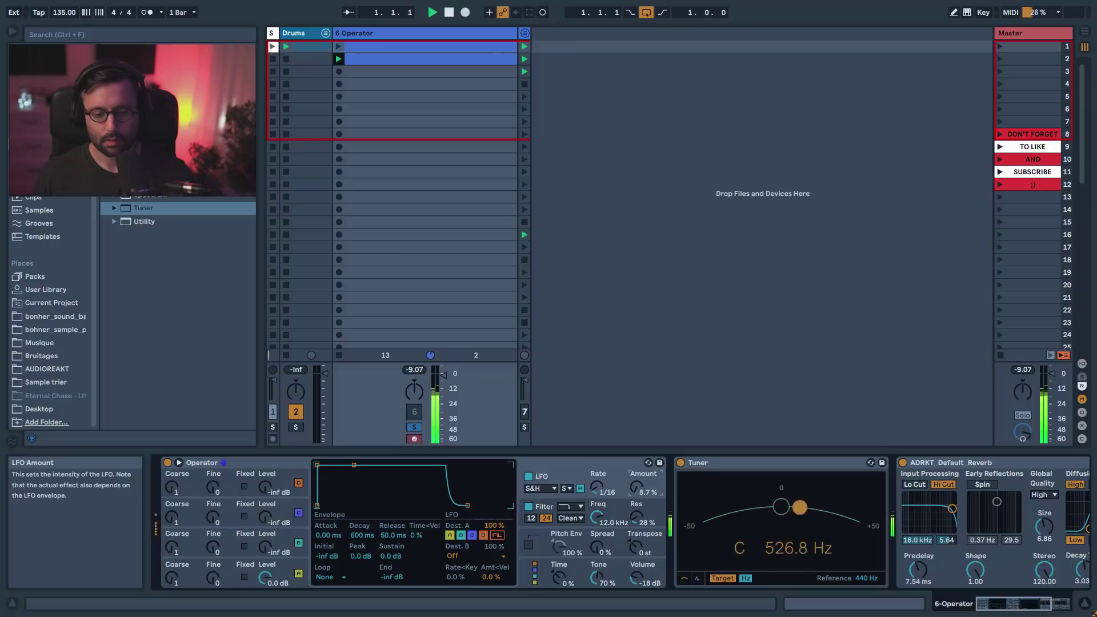
{"action": "left_click", "coordinate": [529, 478]}
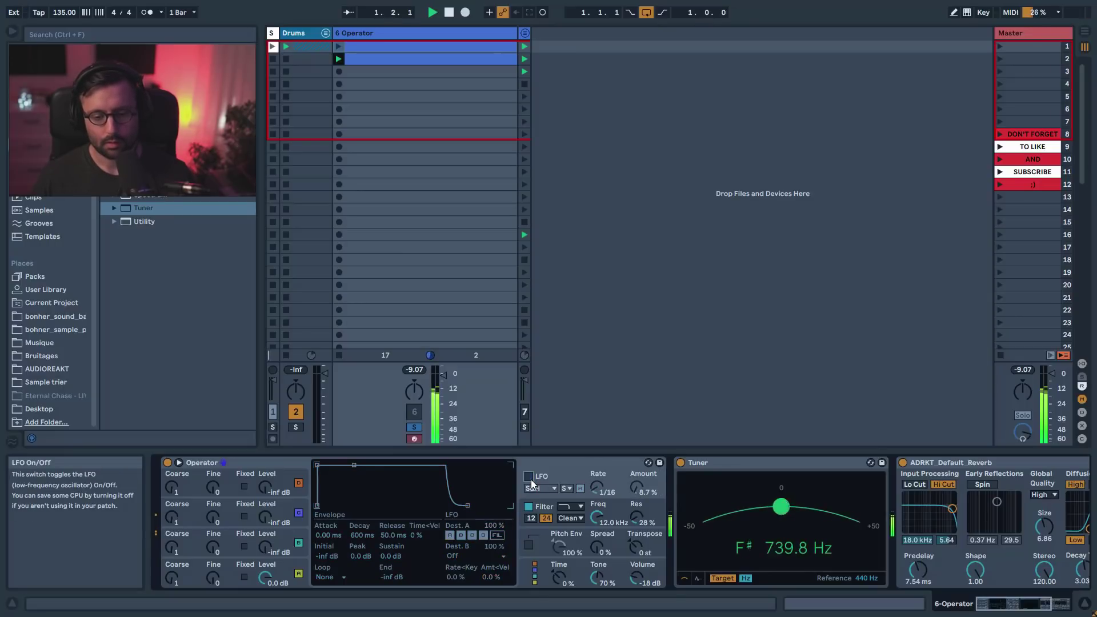
{"action": "left_click", "coordinate": [530, 477]}
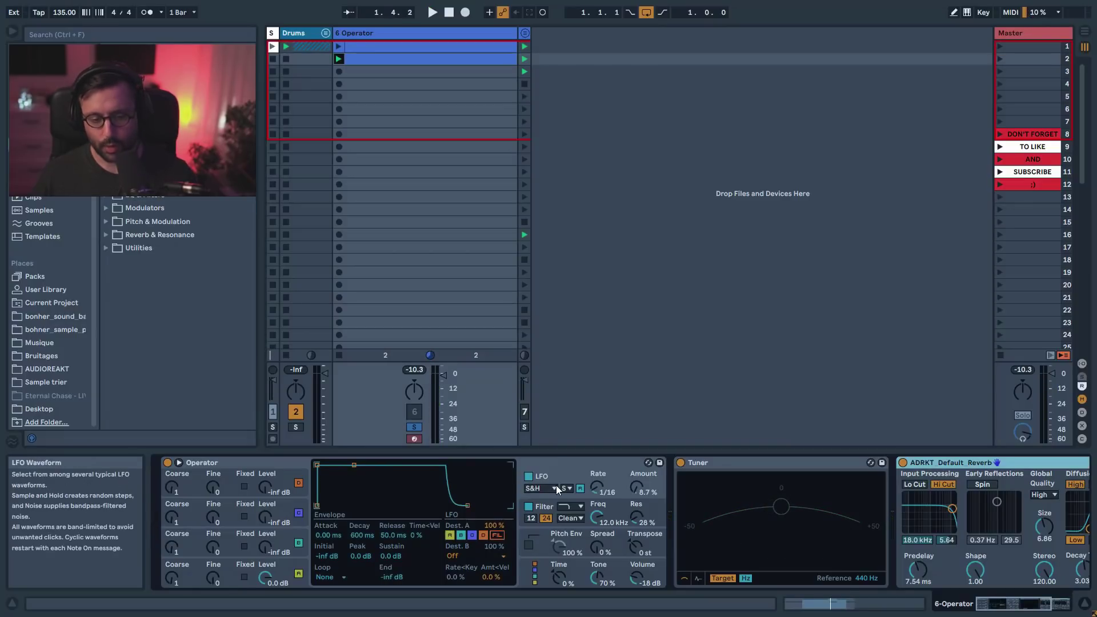
- Change Operator's LFO waveform to Square, set its rate to 1/8 and its amount to 10 % while auditioning the clip
{"action": "left_click", "coordinate": [553, 489]}
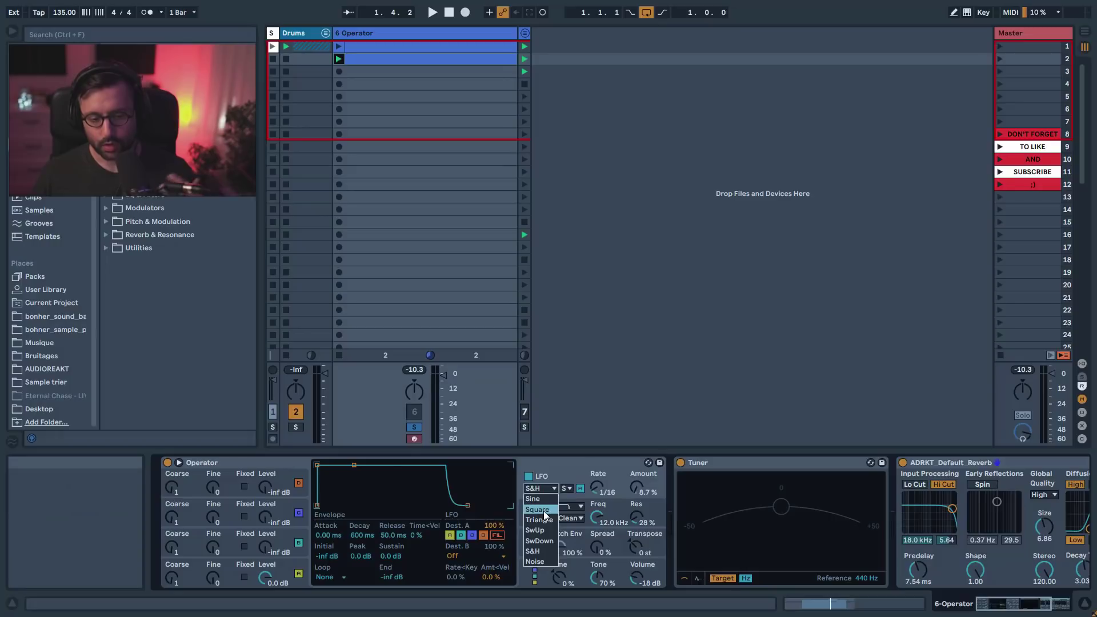
{"action": "left_click", "coordinate": [543, 511]}
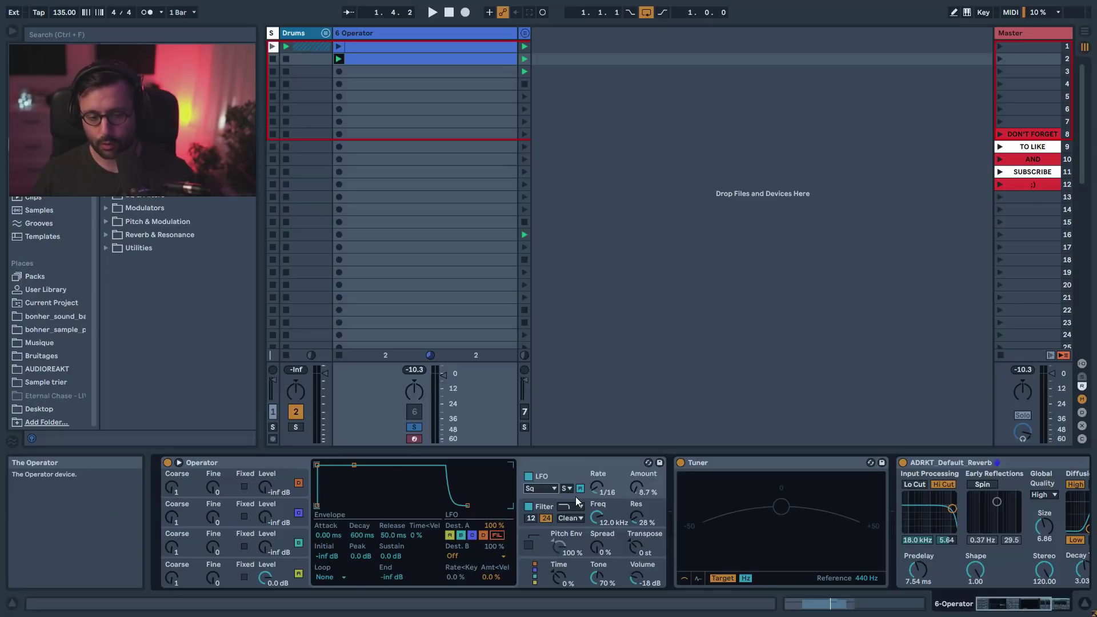
{"action": "left_click_drag", "start_coordinate": [595, 493], "coordinate": [638, 480]}
{"action": "key", "text": "space"}
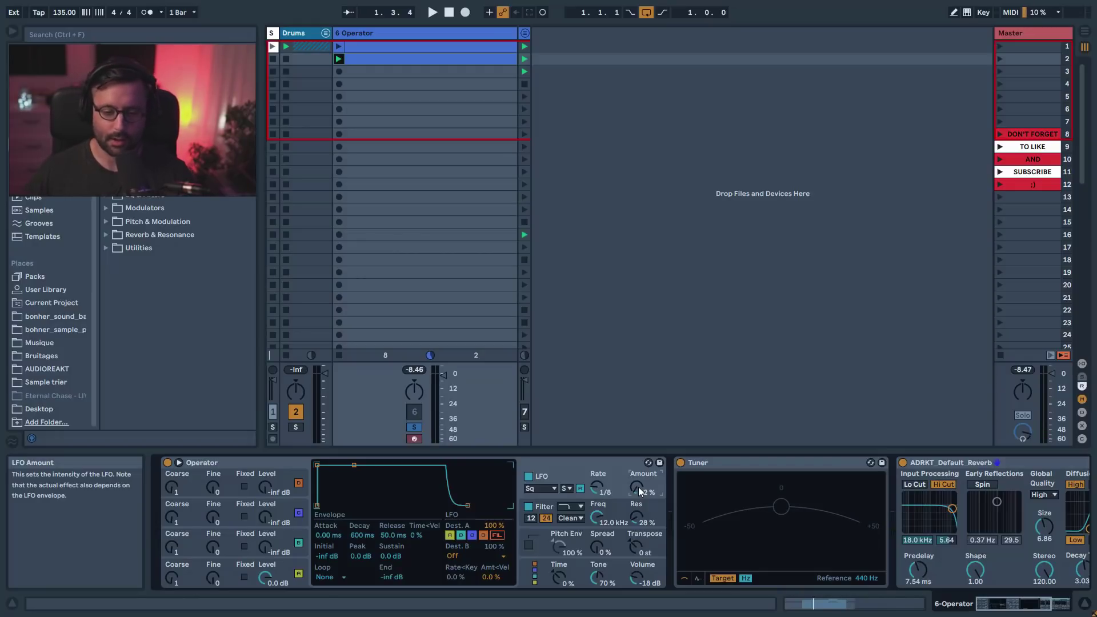
{"action": "key", "text": "space"}
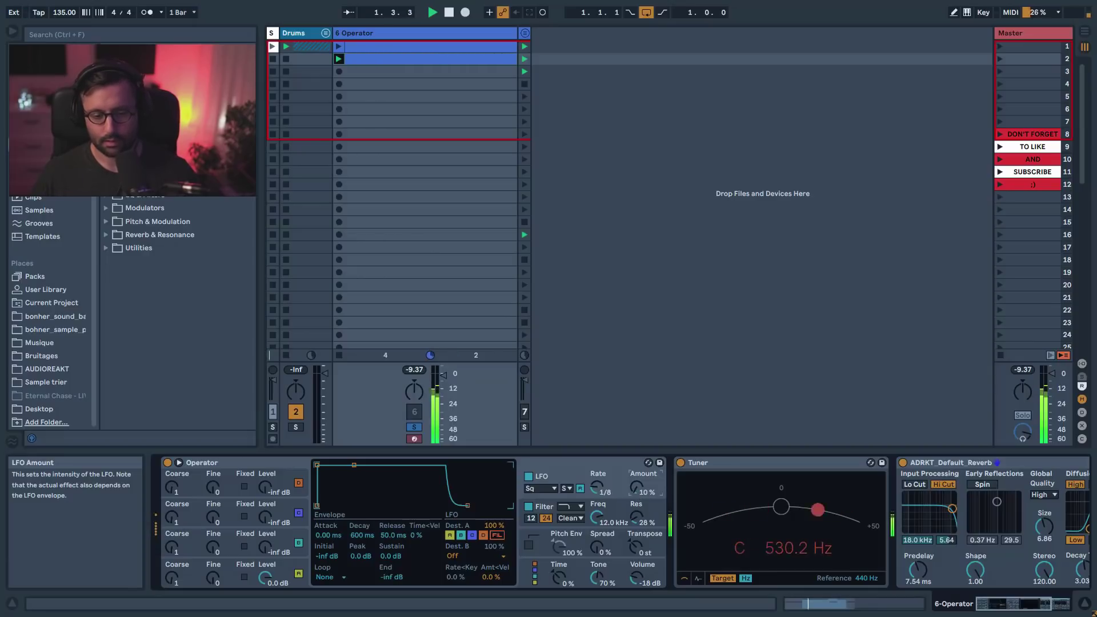
- Switch off the LFO, audition different Transpose values on Operator, including +2 st, and toggle the LFO again
{"action": "left_click", "coordinate": [529, 477]}
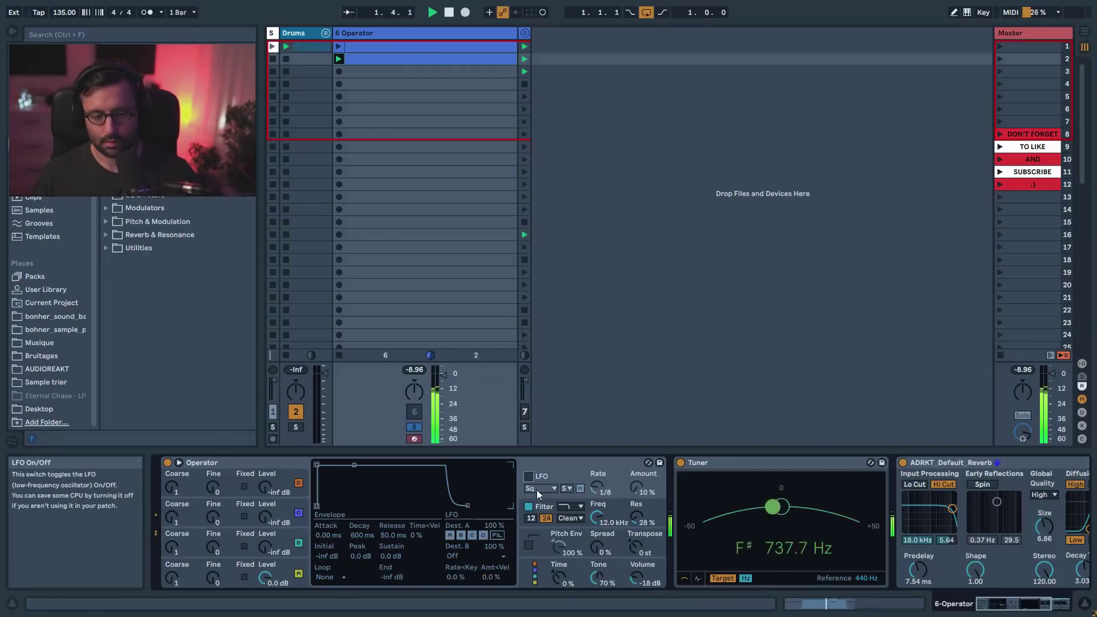
{"action": "left_click", "coordinate": [641, 548]}
{"action": "type", "text": "-1"}
{"action": "key", "text": "Return"}
{"action": "left_click_drag", "start_coordinate": [636, 546], "coordinate": [637, 549]}
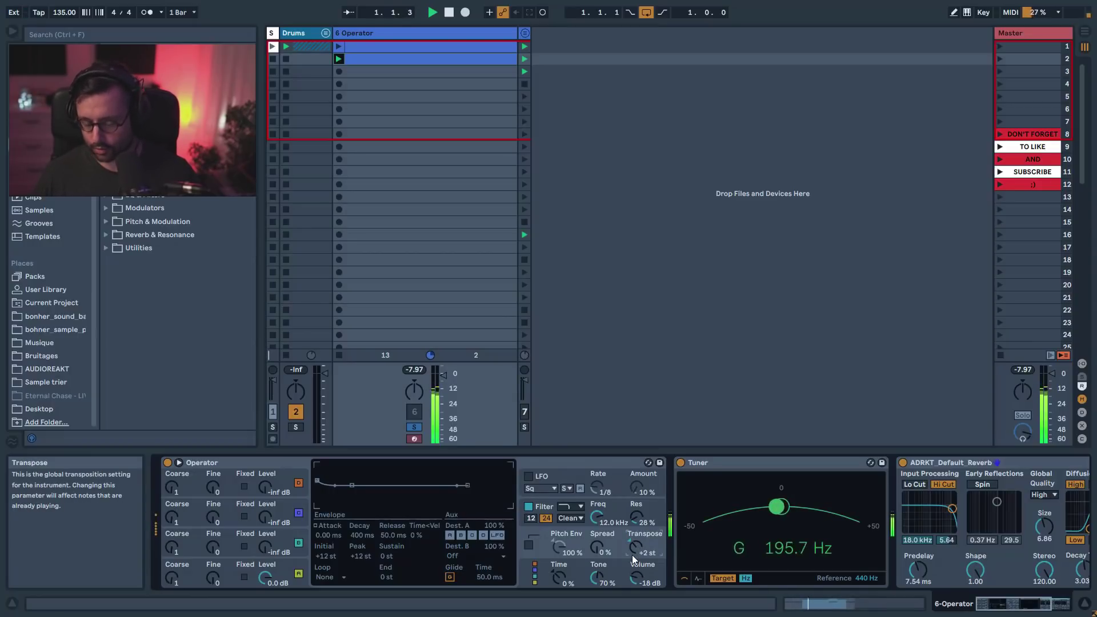
{"action": "key", "text": "Down"}
{"action": "key", "text": "Down"}
{"action": "left_click", "coordinate": [530, 477]}
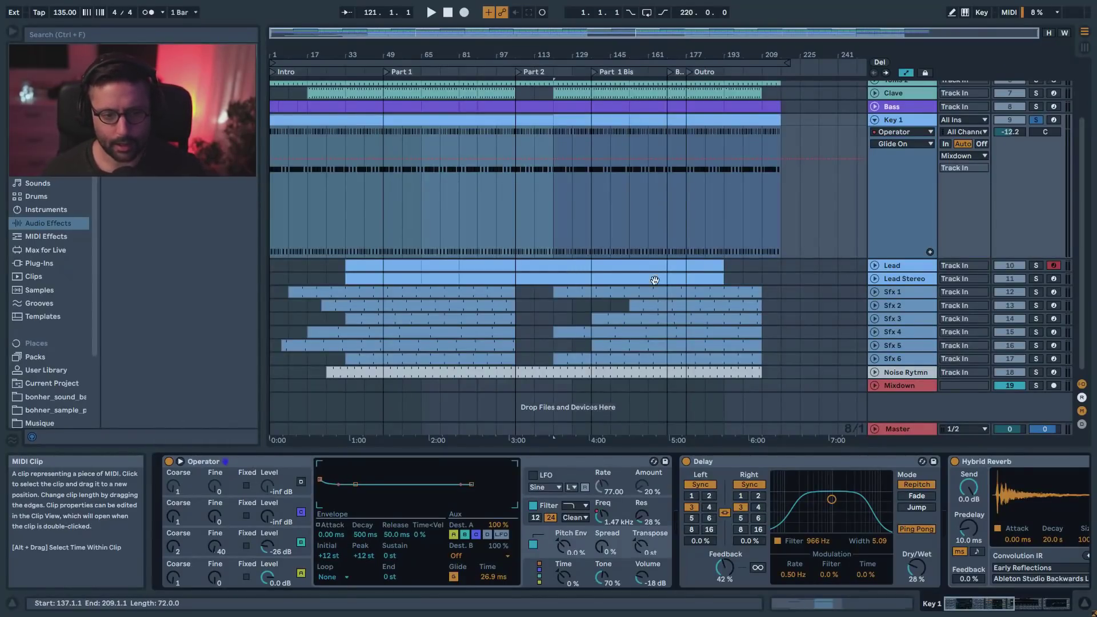
- Turn off Glide in the Key 1 track's Operator, play the arrangement from 1.1.1, and inspect the Key 1 clip's notes
{"action": "left_click", "coordinate": [454, 577]}
{"action": "left_click", "coordinate": [290, 196]}
{"action": "left_click", "coordinate": [274, 184]}
{"action": "key", "text": "space"}
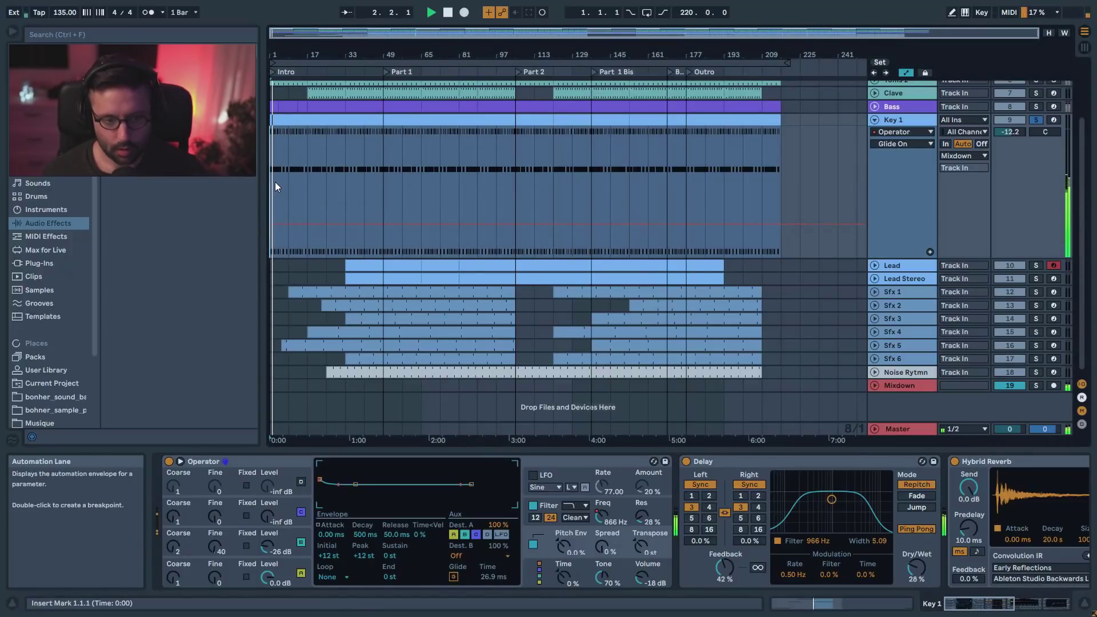
{"action": "double_click", "coordinate": [411, 215]}
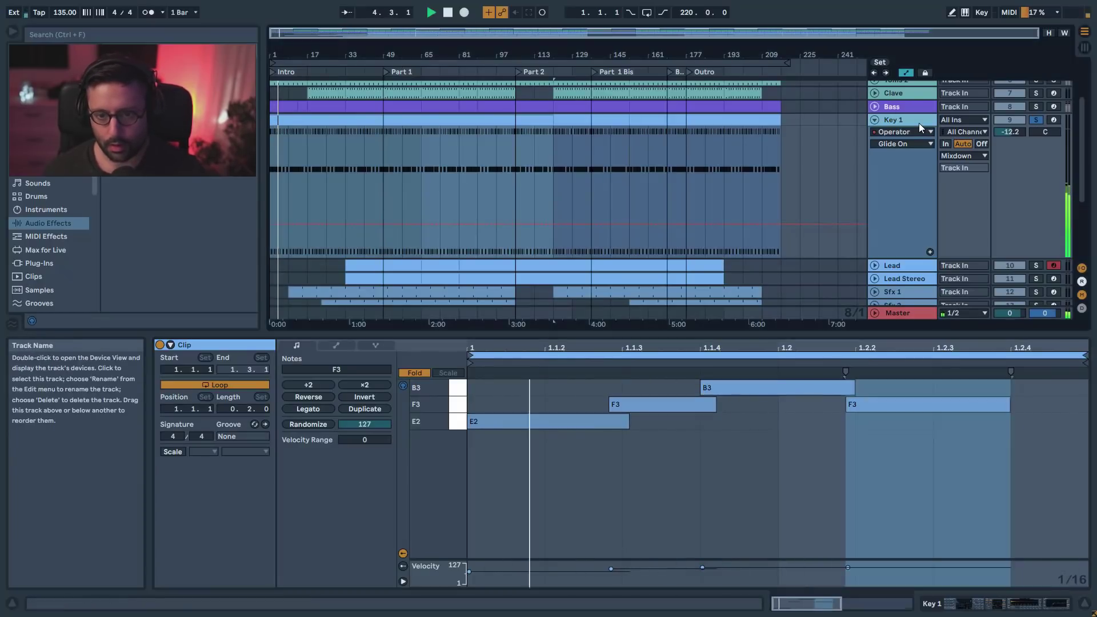
{"action": "left_click", "coordinate": [919, 123]}
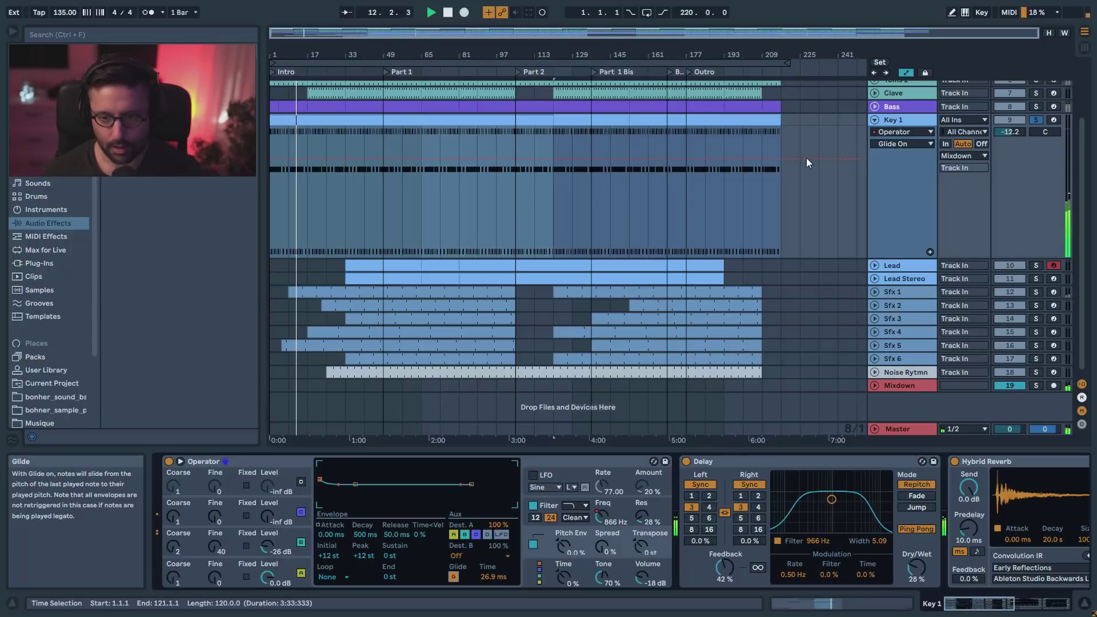
- Unsolo the Key 1 track and compare Operator's Glide off and on within the full mix, leaving it on
{"action": "left_click", "coordinate": [1035, 120]}
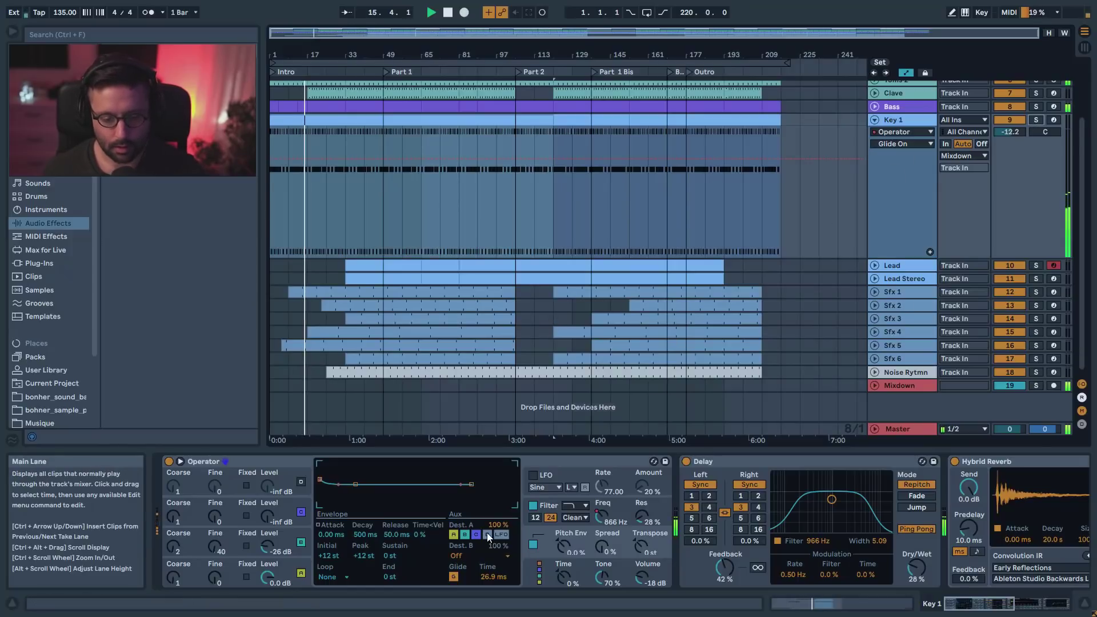
{"action": "left_click", "coordinate": [454, 577]}
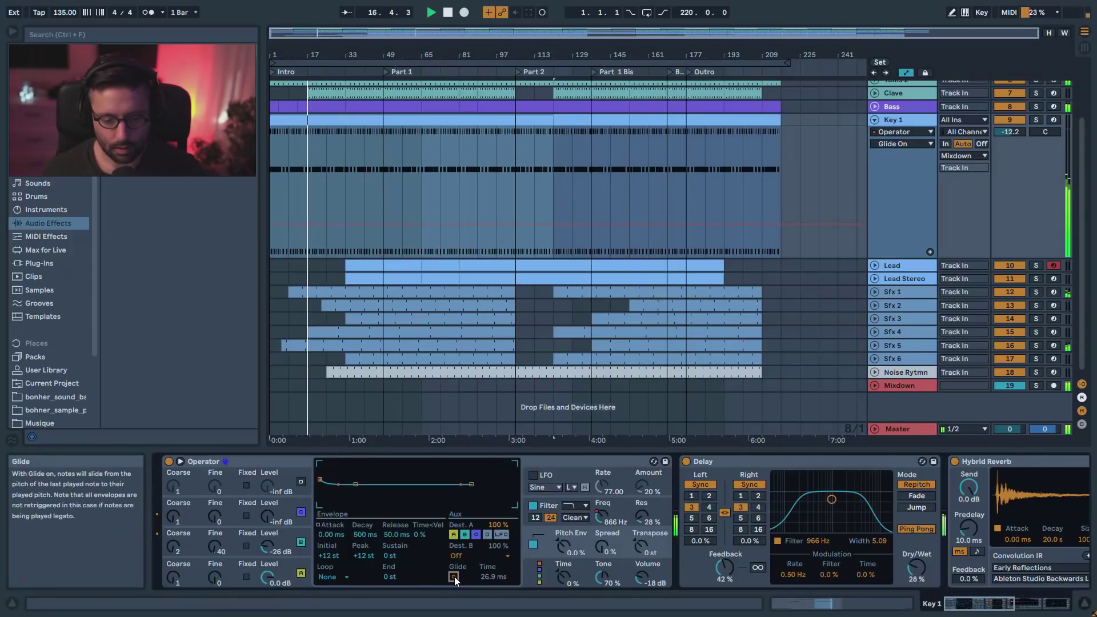
{"action": "left_click", "coordinate": [455, 577]}
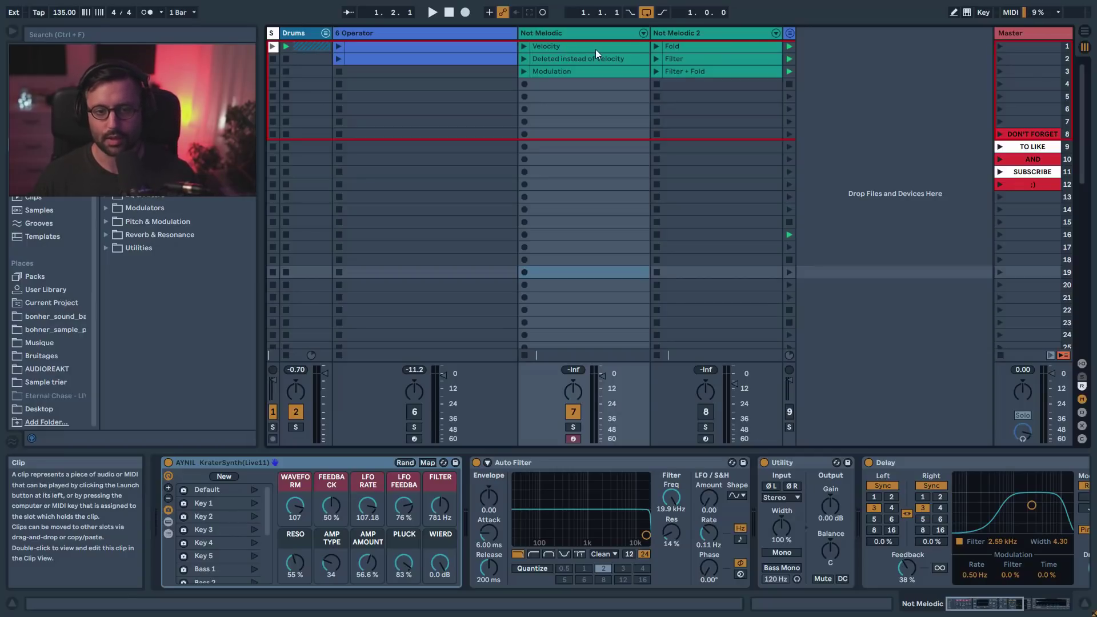
- Show the Not Melodic 2 track's devices with the Fold clip playing and sweep the FOLD macro, ending at 57 %
{"action": "left_click", "coordinate": [678, 48]}
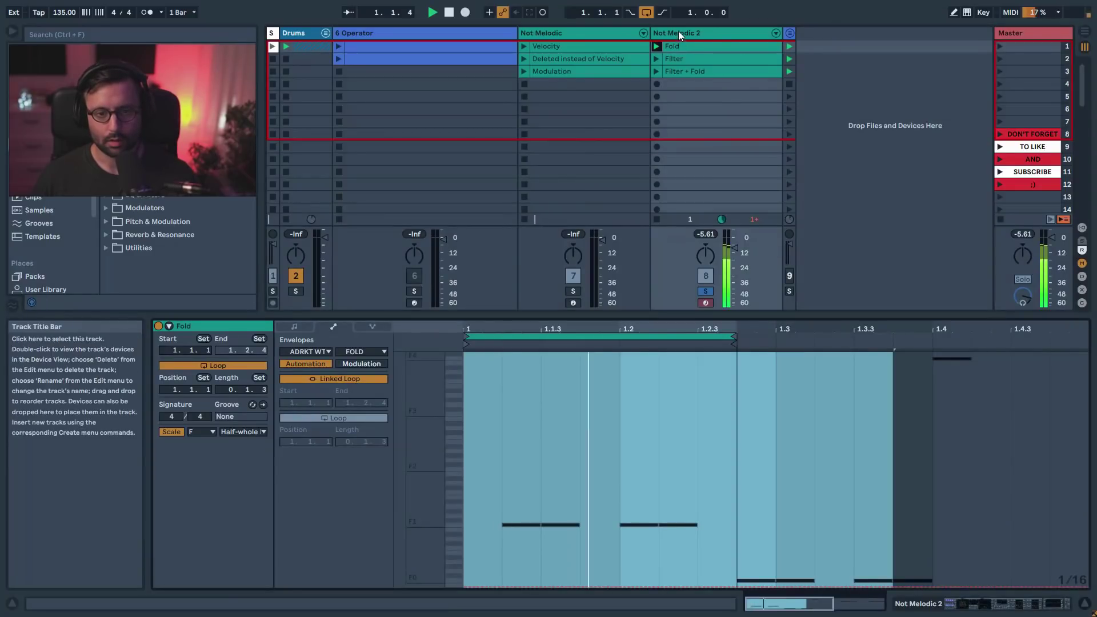
{"action": "left_click", "coordinate": [677, 32]}
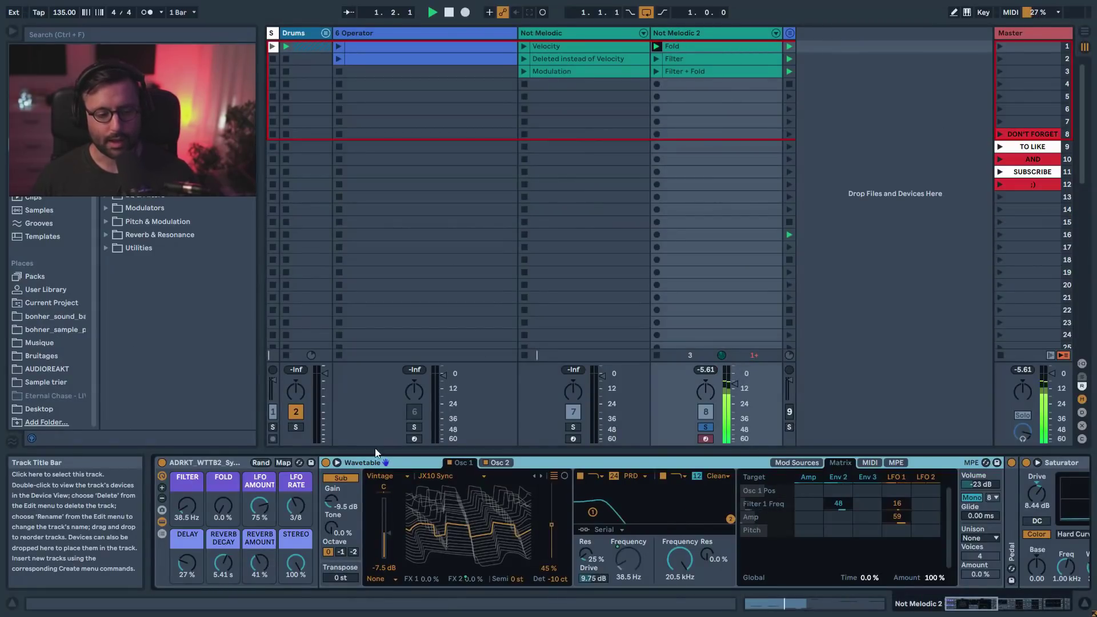
{"action": "left_click_drag", "start_coordinate": [224, 508], "coordinate": [224, 464]}
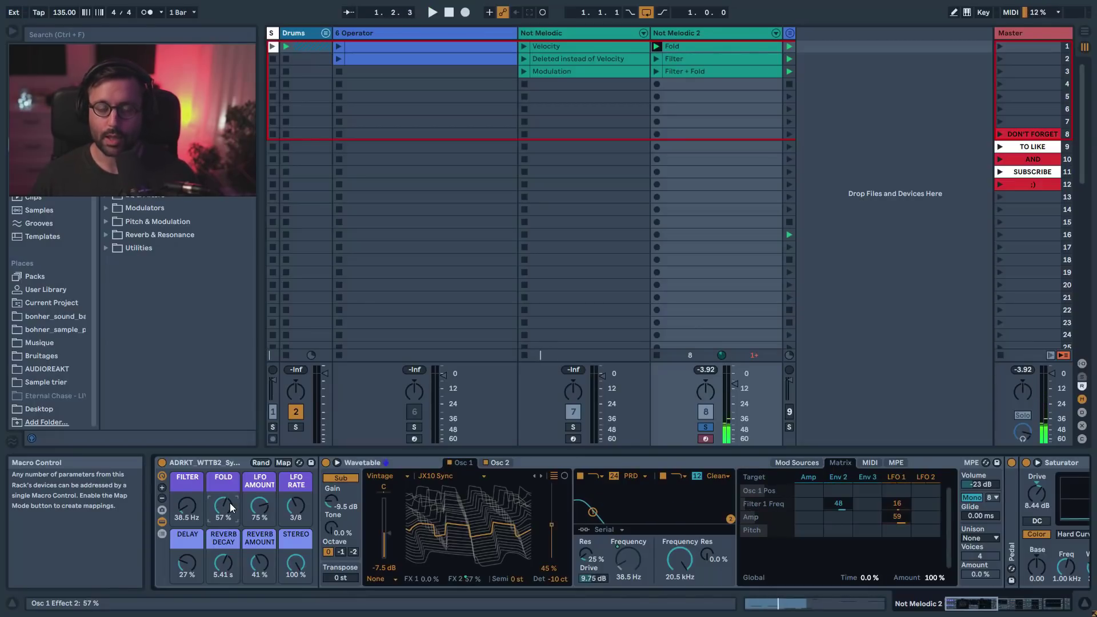
- Open the Fold clip's FOLD envelope, draw it down to near minimum from 1.1.1 to 1.3.4, and play the clip
{"action": "left_click", "coordinate": [686, 46]}
{"action": "left_click", "coordinate": [294, 327]}
{"action": "left_click", "coordinate": [334, 326]}
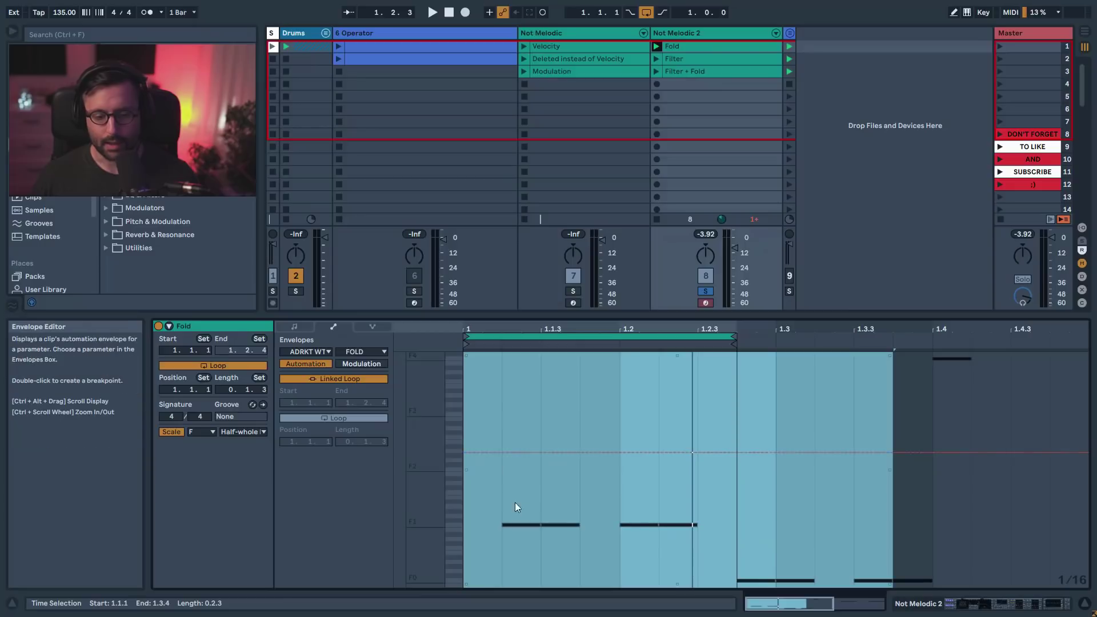
{"action": "key", "text": "b"}
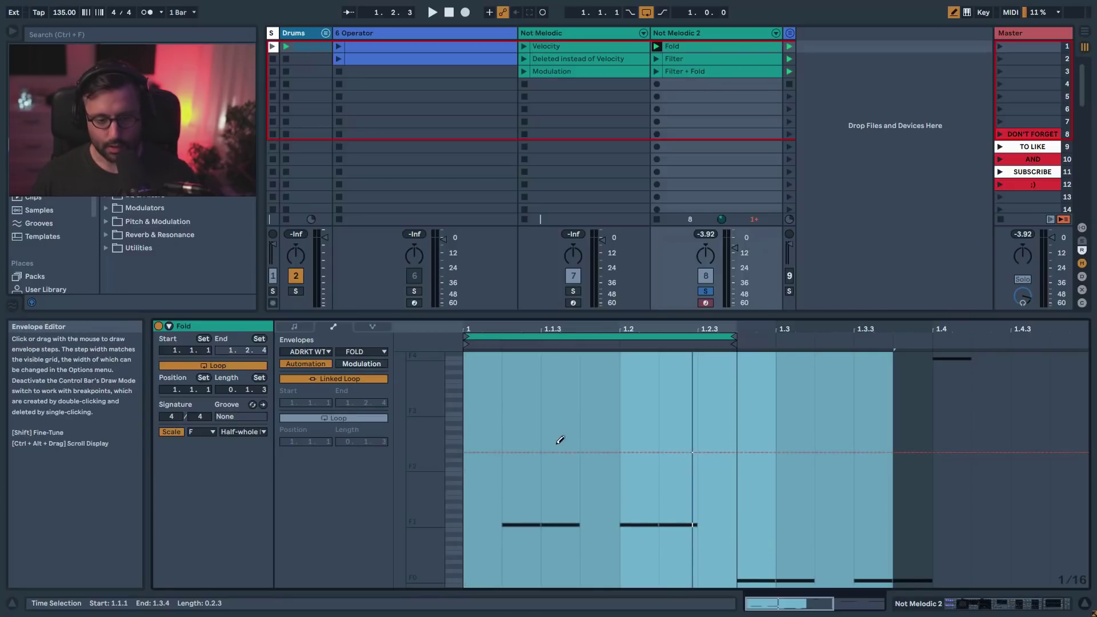
{"action": "mouse_move", "coordinate": [530, 451]}
{"action": "left_mouse_down"}
{"action": "mouse_move", "coordinate": [520, 574]}
{"action": "mouse_move", "coordinate": [480, 580]}
{"action": "mouse_move", "coordinate": [895, 586]}
{"action": "left_mouse_up"}
{"action": "key", "text": "space"}
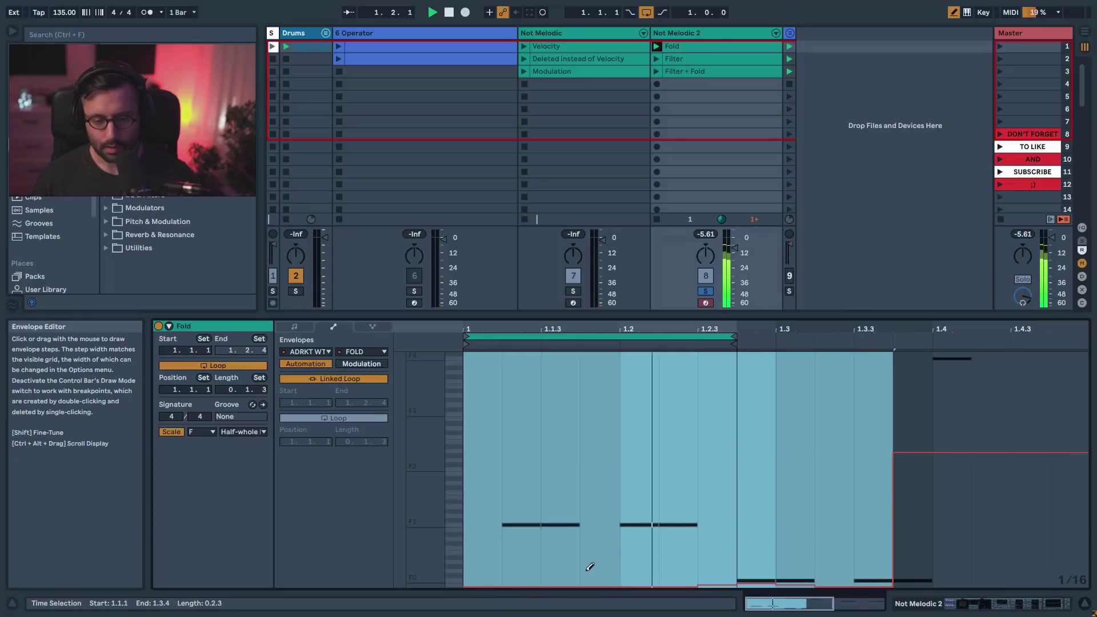
- Draw progressively lower sixteenth-note FOLD steps at 1.1.3, 1.2.1 and 1.2.2, leave Draw Mode, and place the insert mark at 1.2.4
{"action": "left_click_drag", "start_coordinate": [566, 578], "coordinate": [571, 447]}
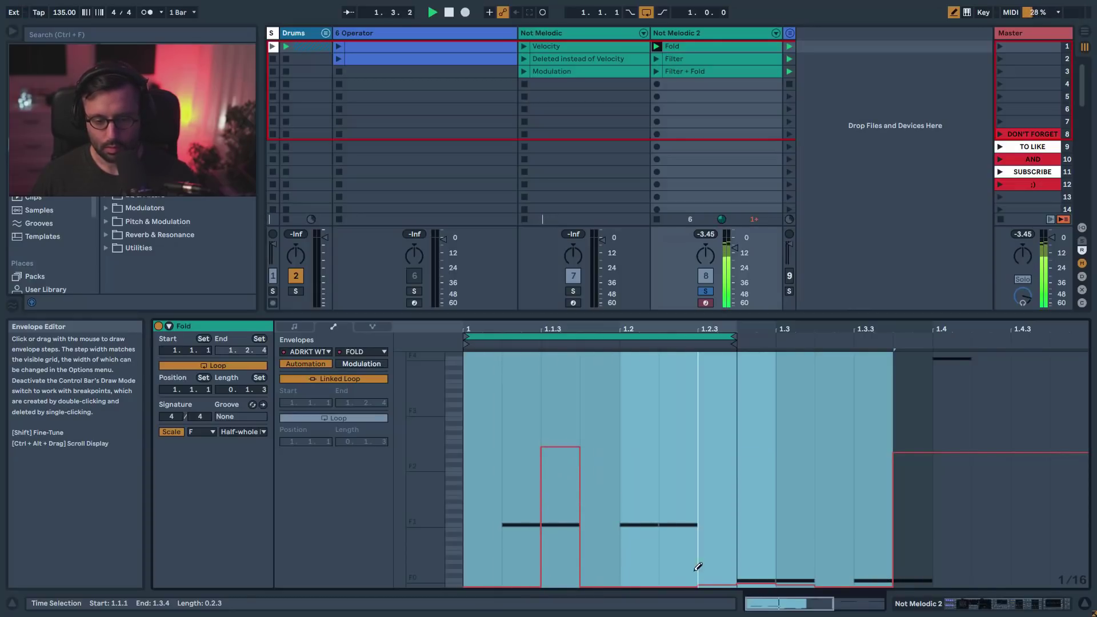
{"action": "left_click", "coordinate": [633, 577]}
{"action": "left_click_drag", "start_coordinate": [632, 577], "coordinate": [632, 511]}
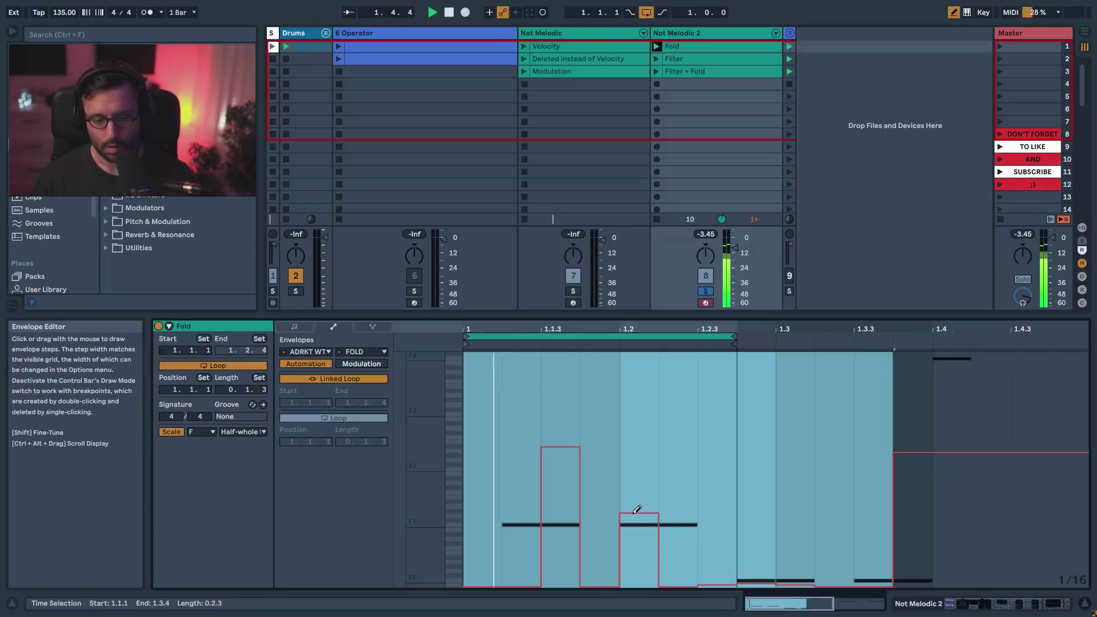
{"action": "left_click", "coordinate": [685, 575]}
{"action": "left_click_drag", "start_coordinate": [685, 573], "coordinate": [685, 561]}
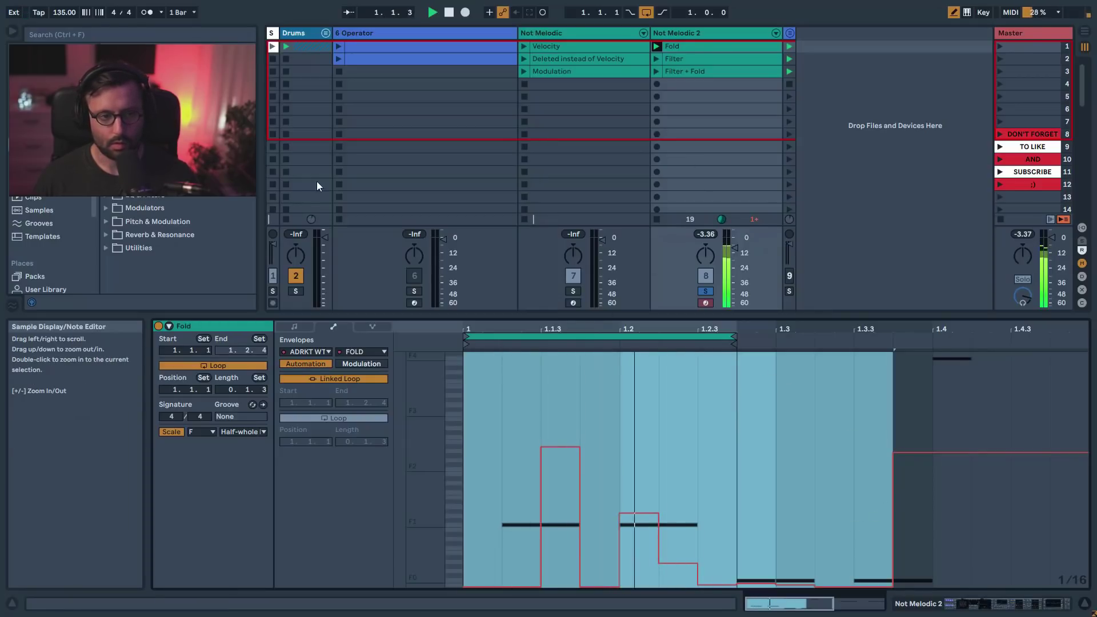
{"action": "key", "text": "b"}
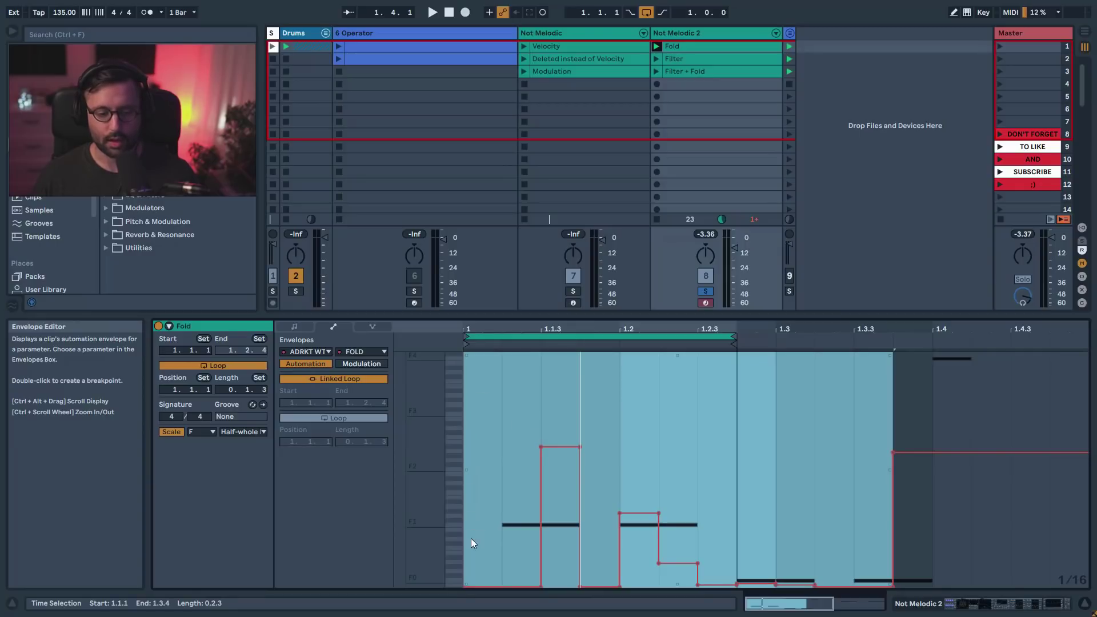
{"action": "left_click", "coordinate": [736, 489]}
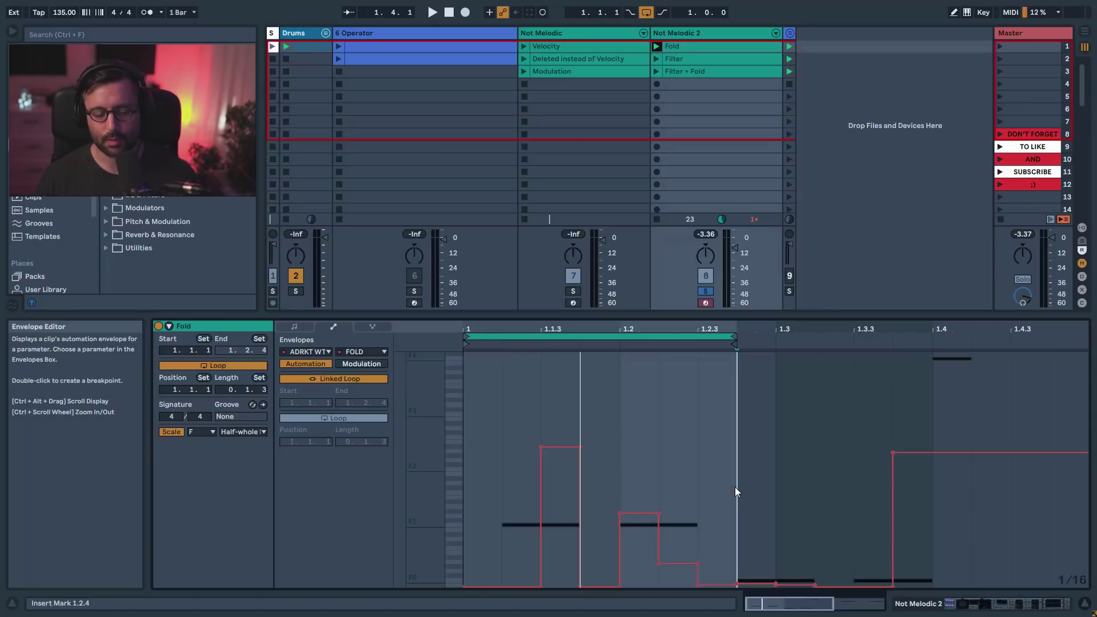
- Play the Fold clip, unsolo the Not Melodic 2 track, and duplicate the clip's loop to double its length
{"action": "key", "text": "space"}
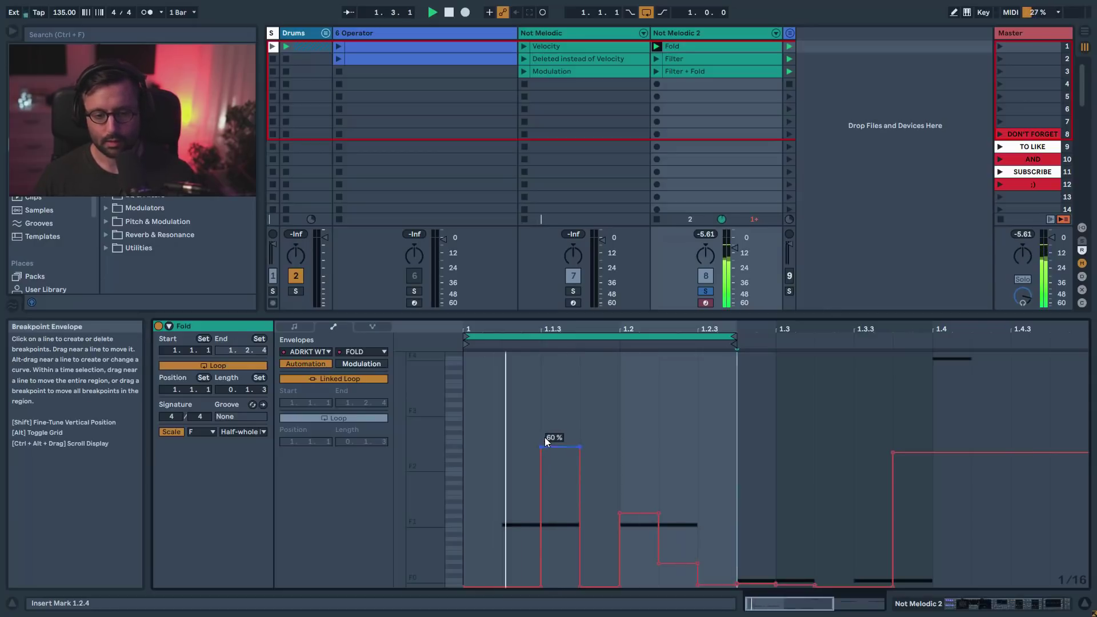
{"action": "left_click", "coordinate": [707, 291]}
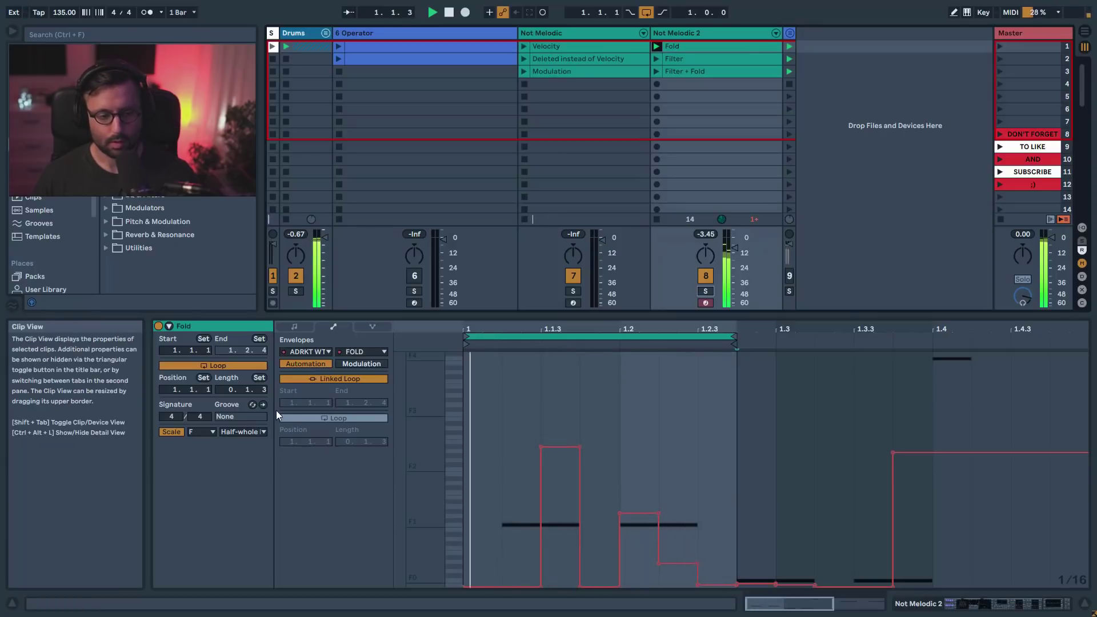
{"action": "left_click", "coordinate": [296, 326]}
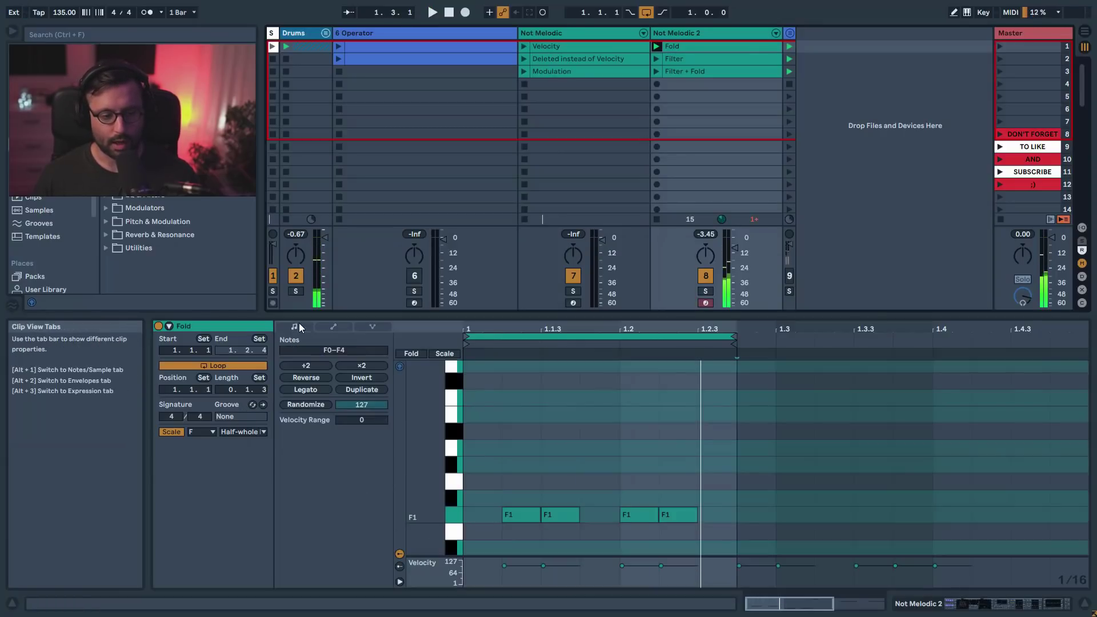
{"action": "left_click", "coordinate": [375, 390]}
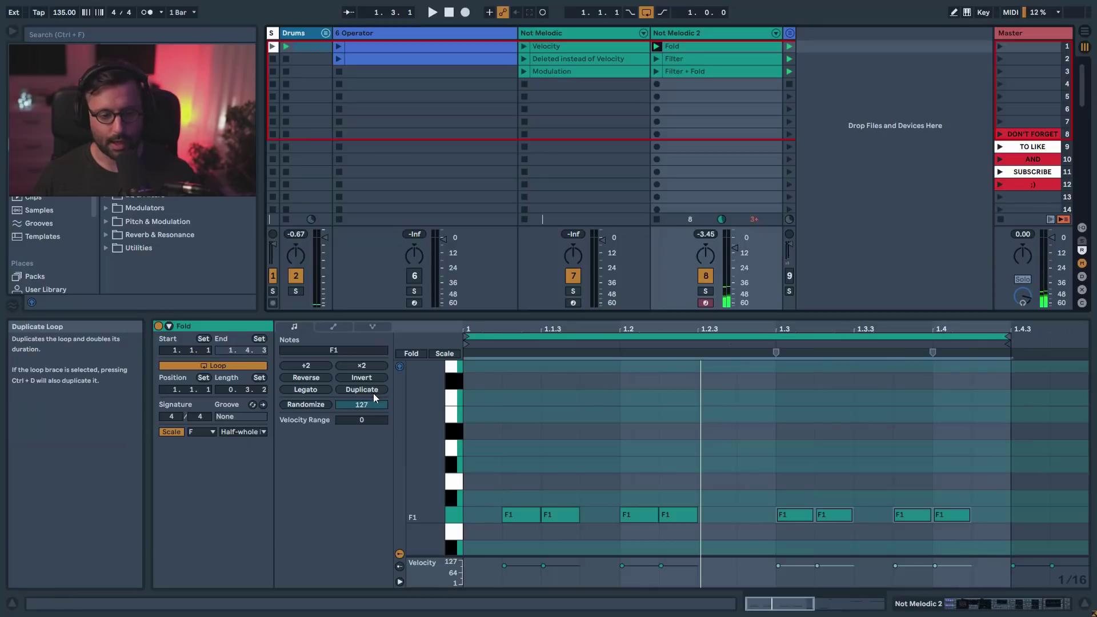
- Redraw the FOLD envelope's duplicated half with new steps at 1.3.1, 82 % at 1.3.4 and a lower one at 1.4.1, and play it while viewing the macros
{"action": "left_click", "coordinate": [334, 326]}
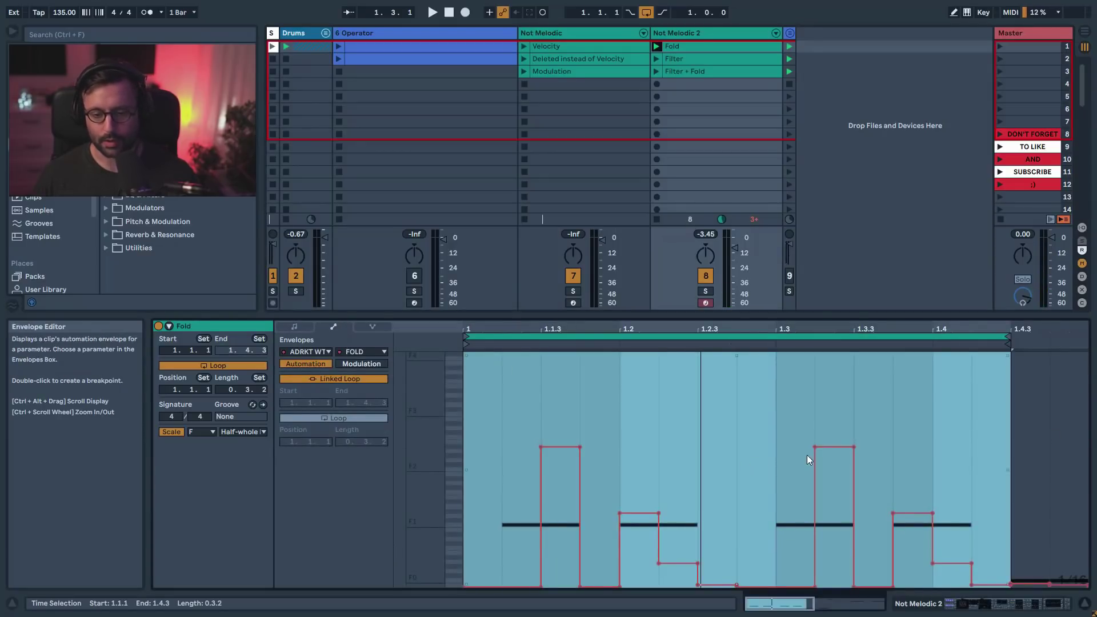
{"action": "key", "text": "b"}
{"action": "left_click_drag", "start_coordinate": [833, 435], "coordinate": [810, 584]}
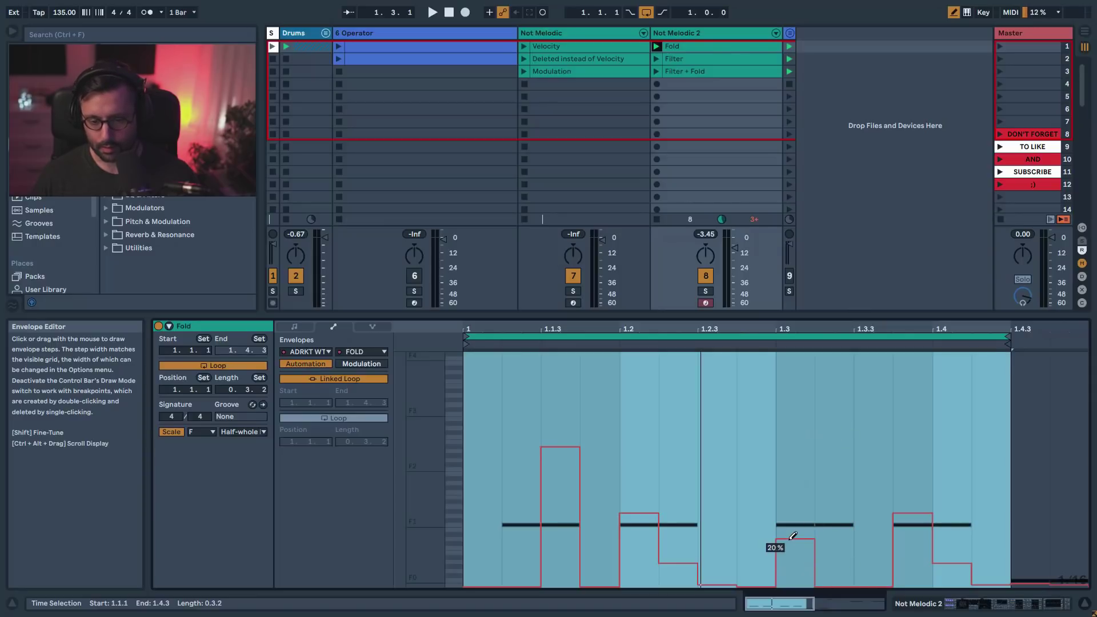
{"action": "left_click_drag", "start_coordinate": [793, 505], "coordinate": [800, 502]}
{"action": "key", "text": "space"}
{"action": "left_click_drag", "start_coordinate": [926, 507], "coordinate": [919, 391]}
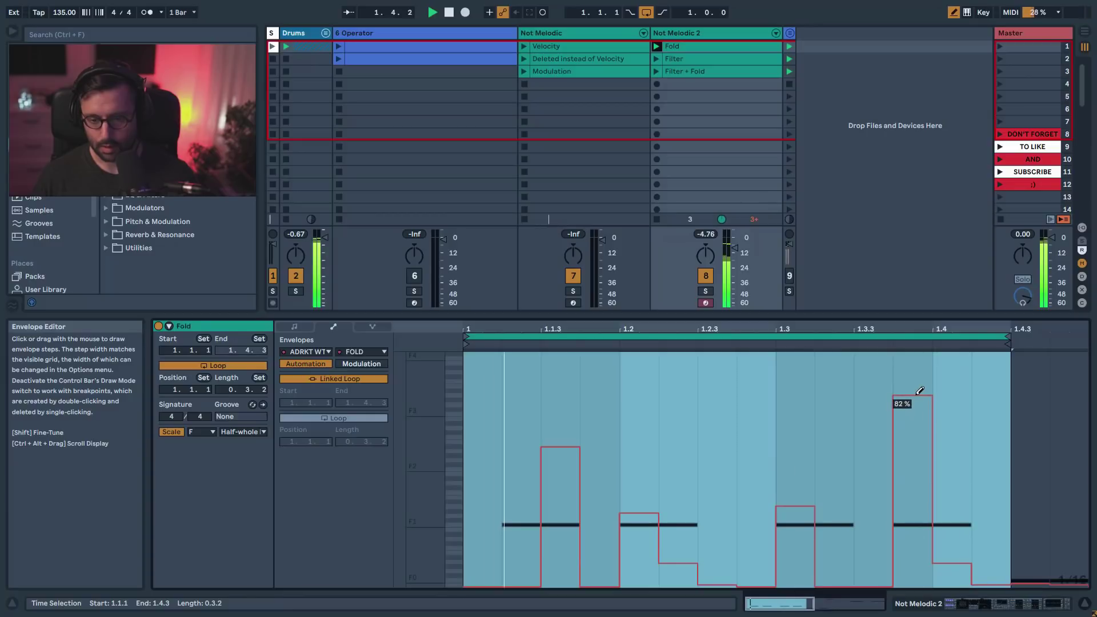
{"action": "left_click_drag", "start_coordinate": [952, 546], "coordinate": [952, 445]}
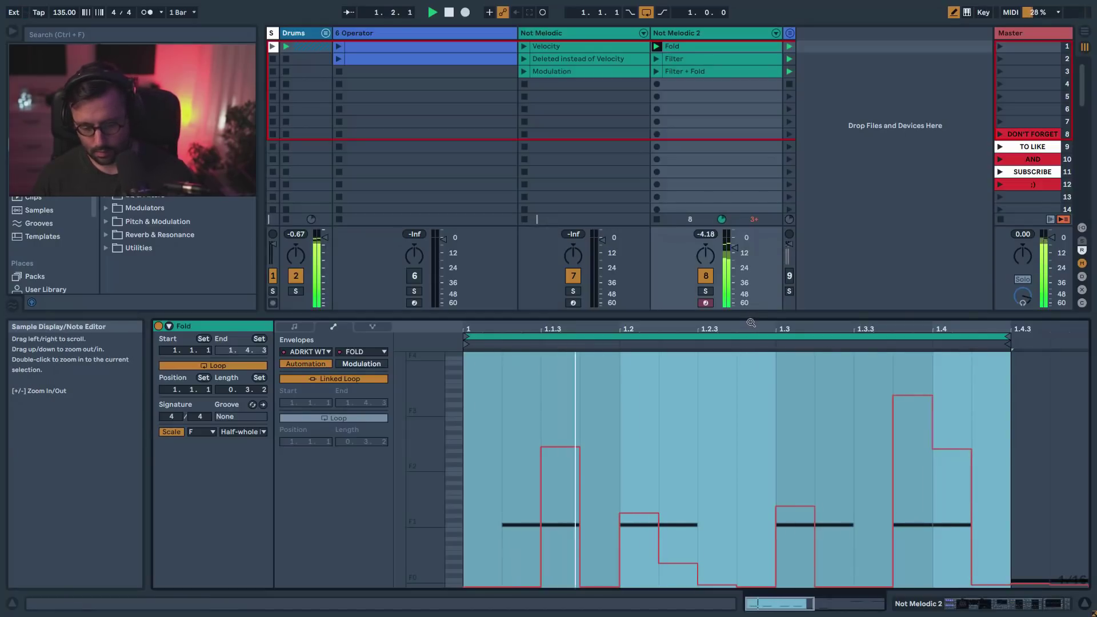
{"action": "left_click", "coordinate": [693, 37]}
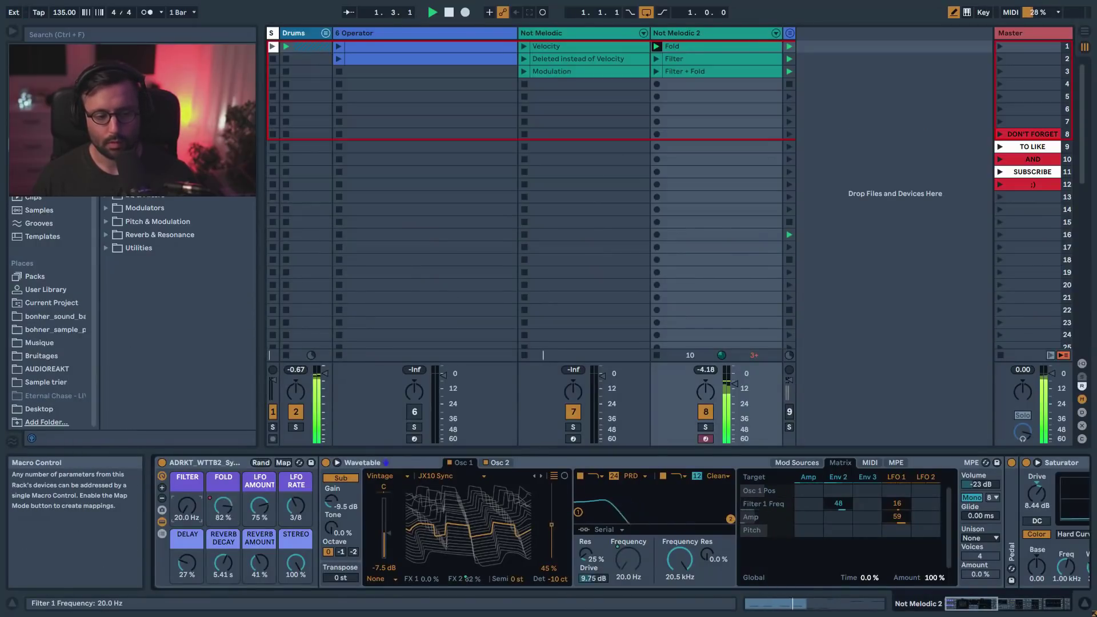
{"action": "key", "text": "space"}
- Open the Filter clip on Not Melodic 2, launch it, and solo the track before stopping playback
{"action": "left_click", "coordinate": [697, 59]}
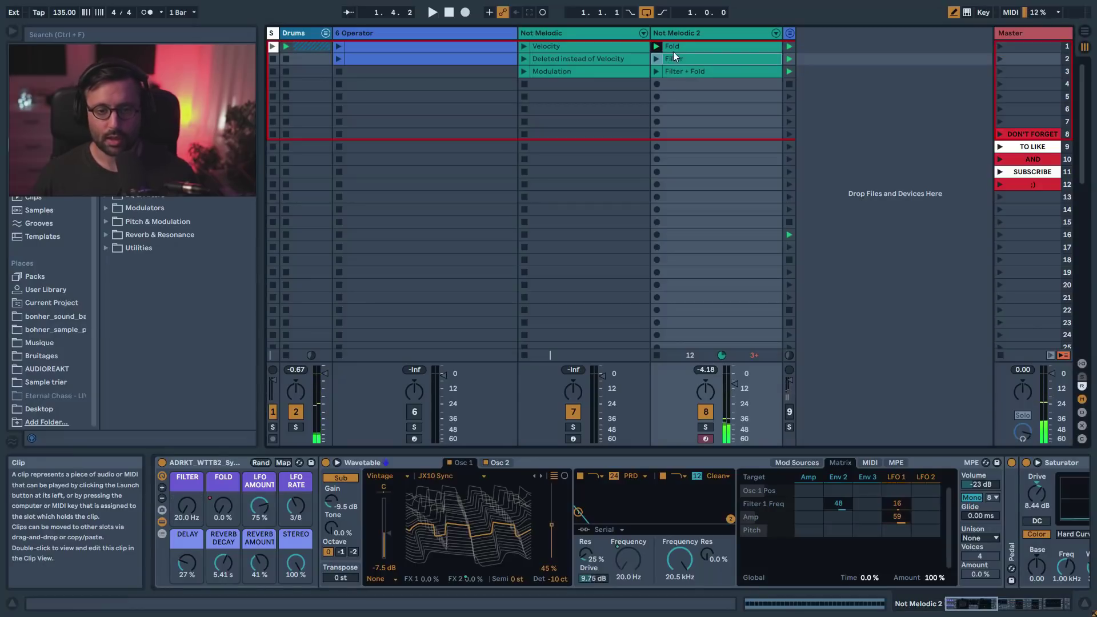
{"action": "double_click", "coordinate": [675, 58]}
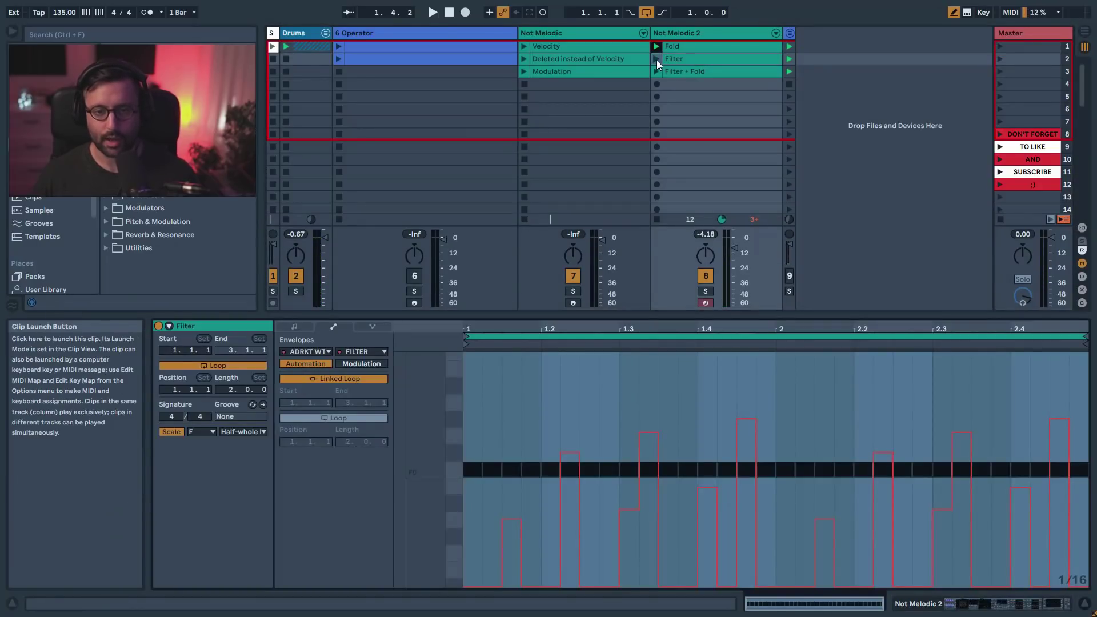
{"action": "left_click", "coordinate": [657, 60]}
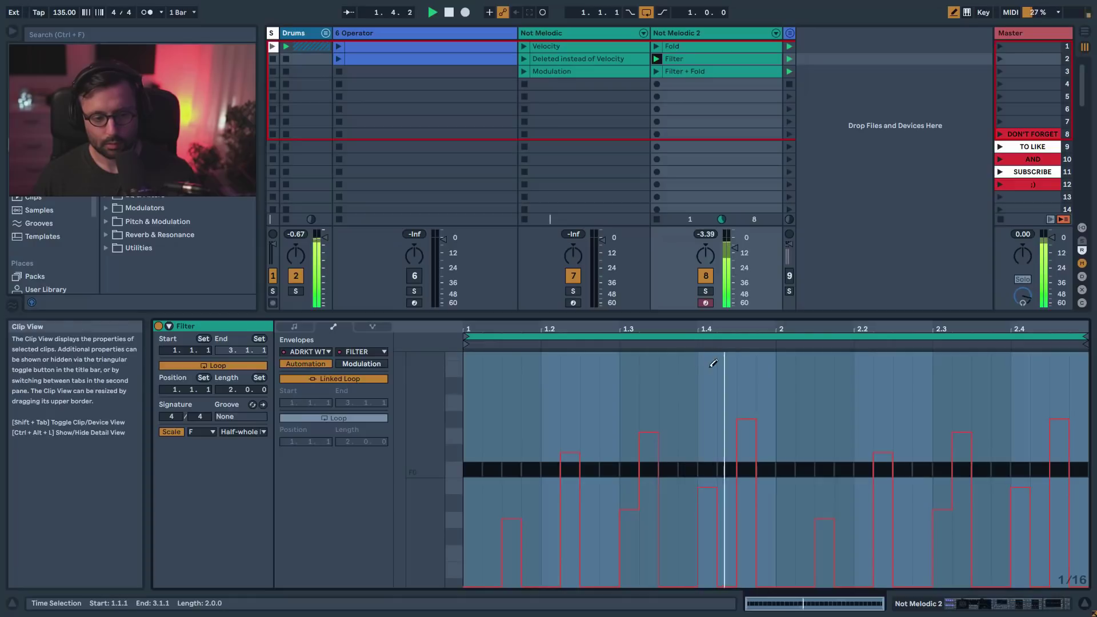
{"action": "left_click", "coordinate": [706, 291]}
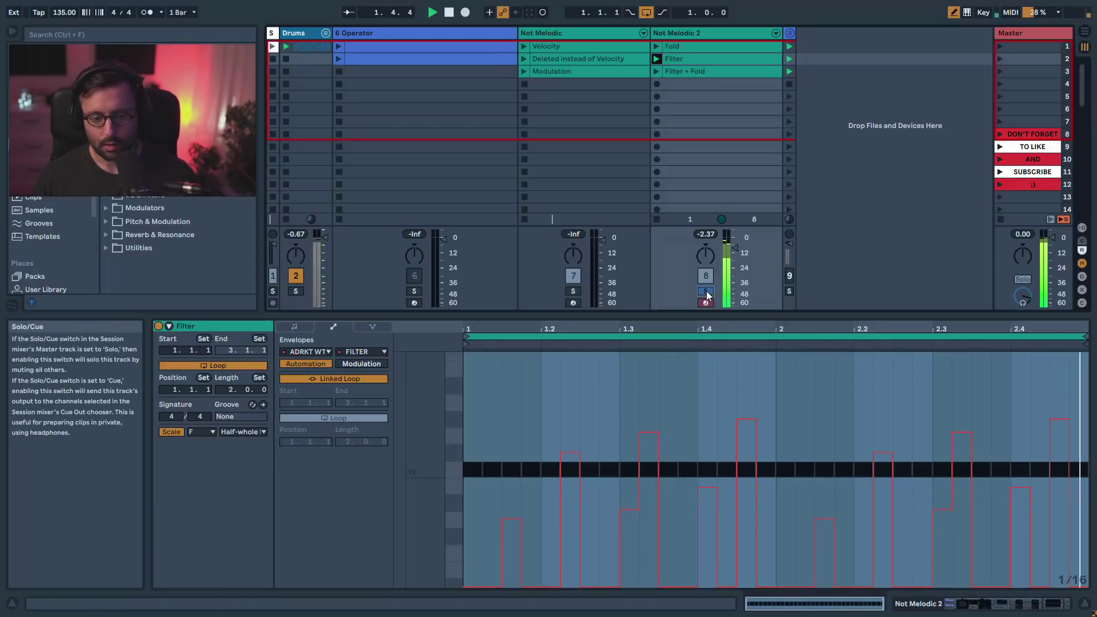
{"action": "key", "text": "space"}
- Compare the Filter clip's repeated F0 notes with its FILTER automation envelope and play the clip
{"action": "left_click", "coordinate": [307, 327]}
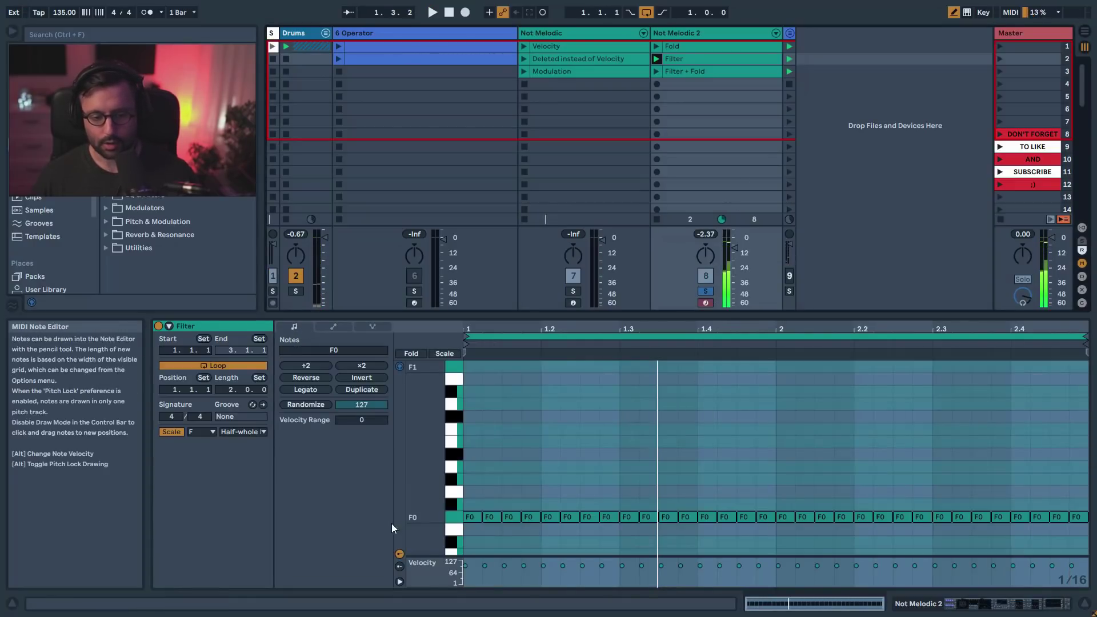
{"action": "left_click", "coordinate": [332, 327]}
{"action": "left_click", "coordinate": [300, 327]}
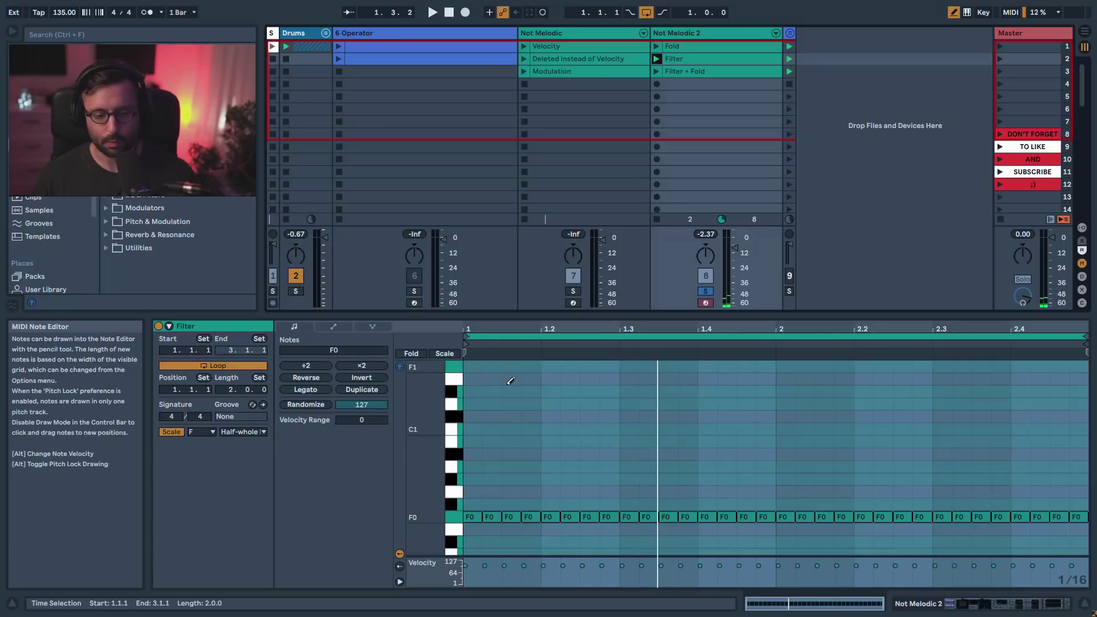
{"action": "left_click", "coordinate": [329, 324]}
{"action": "key", "text": "space"}
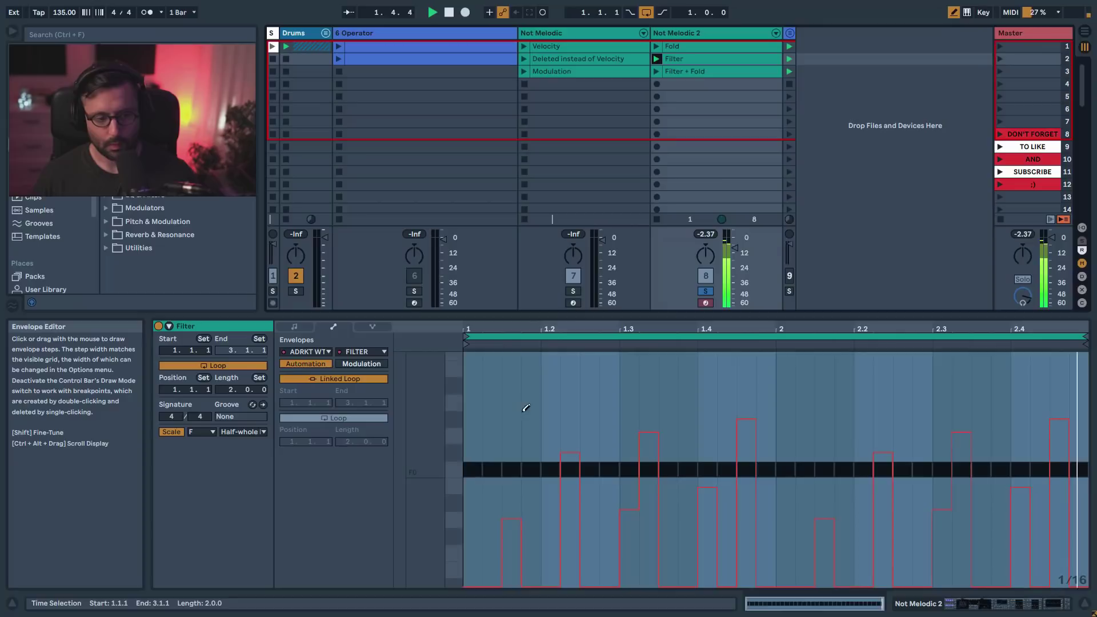
- Inspect the FILTER macro alongside the Filter clip's envelope, re-enable the overridden automation, and unsolo Not Melodic 2
{"action": "double_click", "coordinate": [681, 35]}
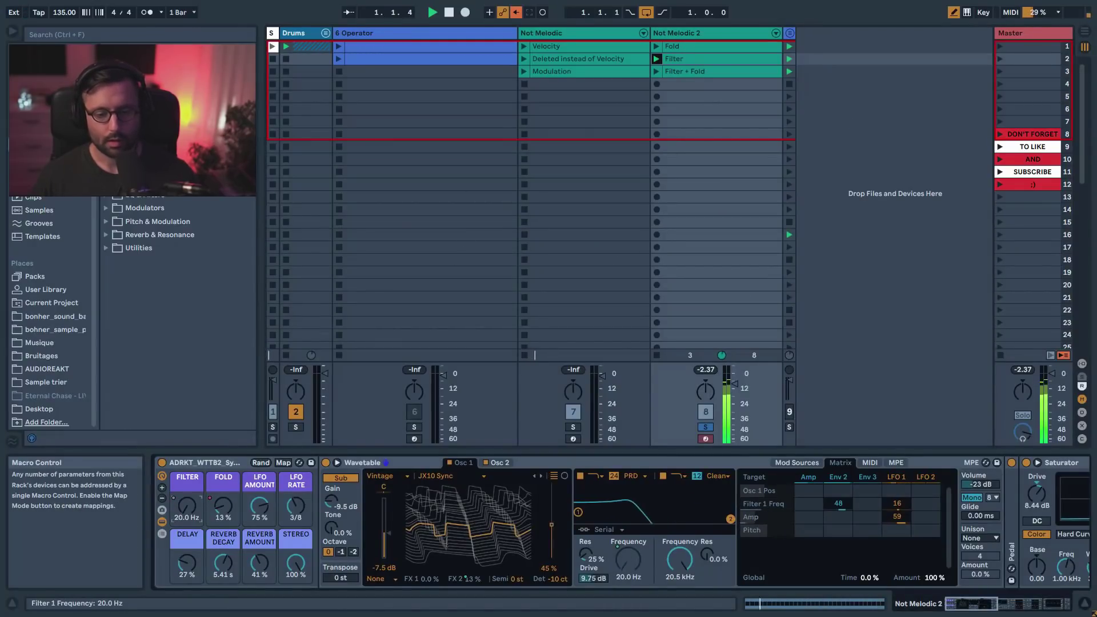
{"action": "left_click", "coordinate": [694, 58]}
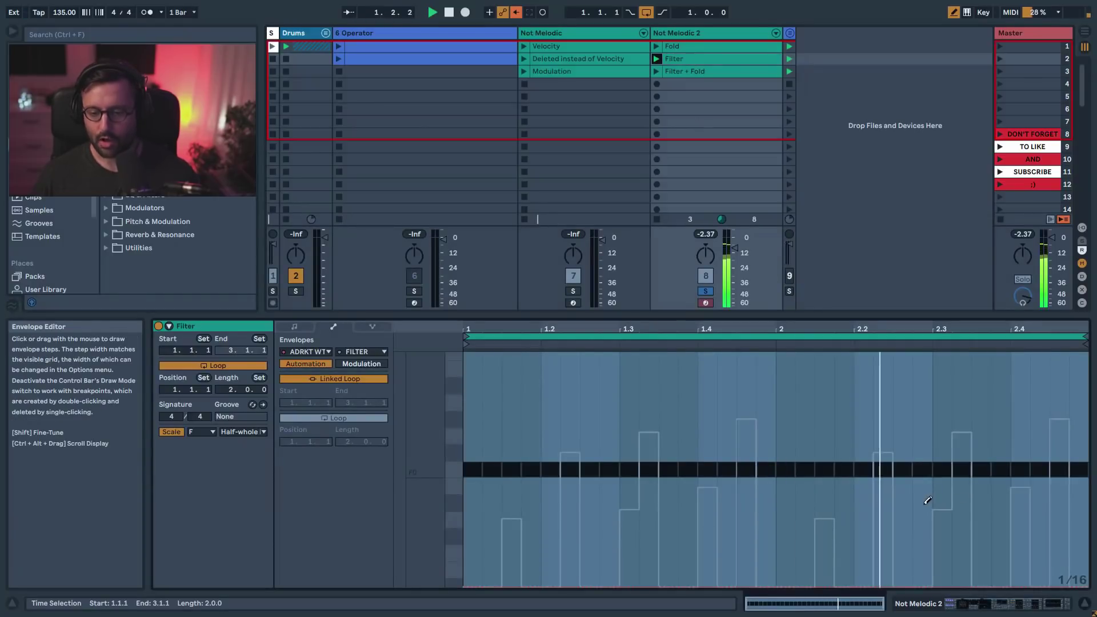
{"action": "double_click", "coordinate": [708, 36]}
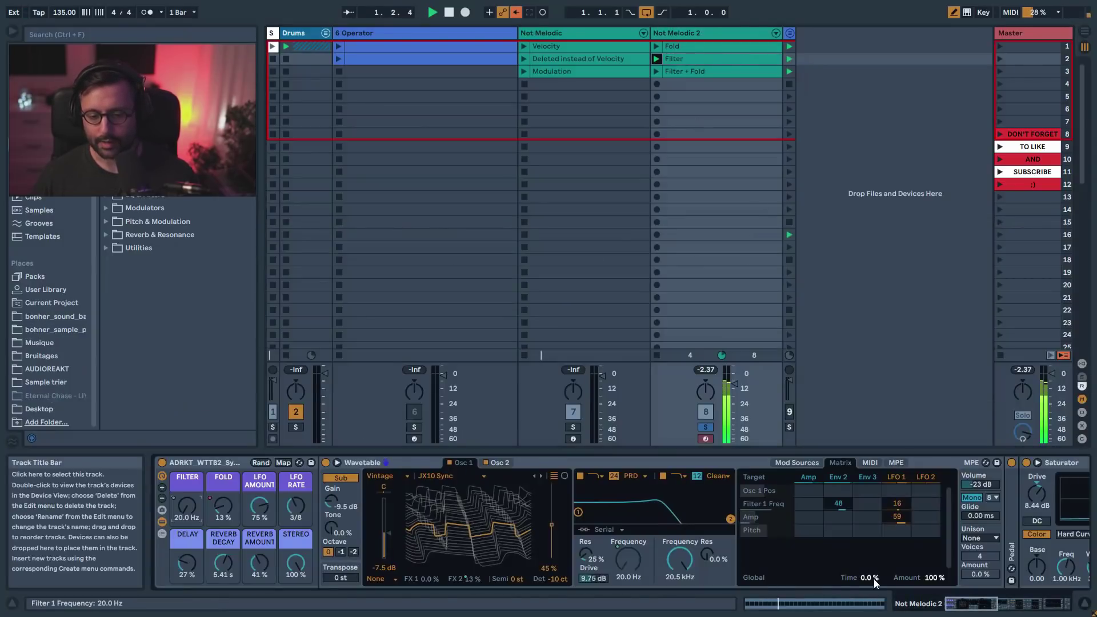
{"action": "double_click", "coordinate": [687, 36]}
{"action": "left_click", "coordinate": [687, 35]}
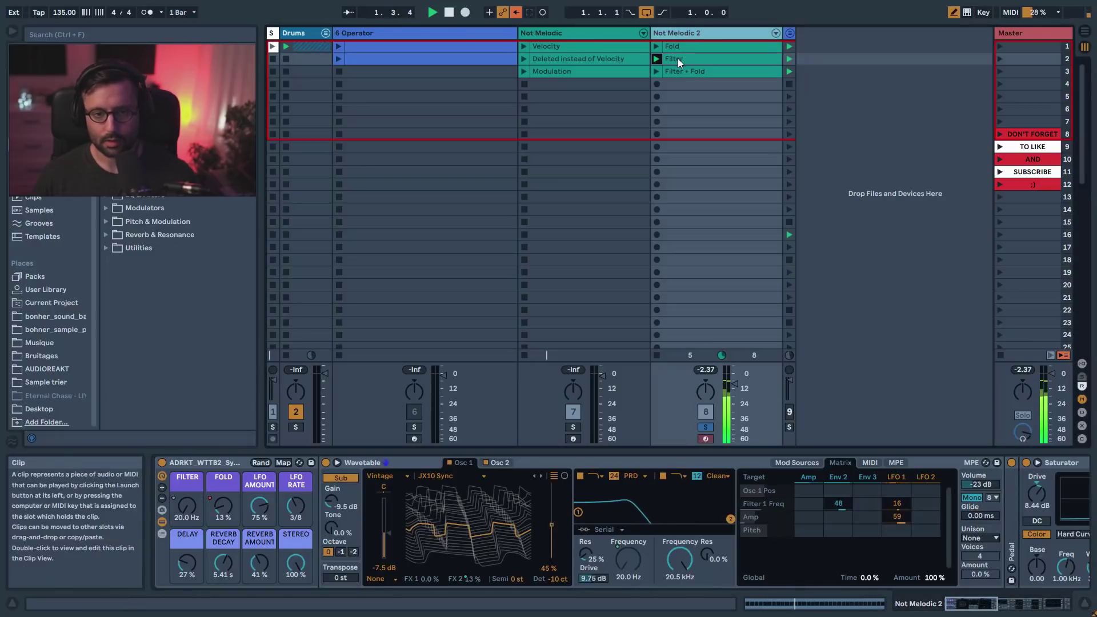
{"action": "double_click", "coordinate": [678, 58]}
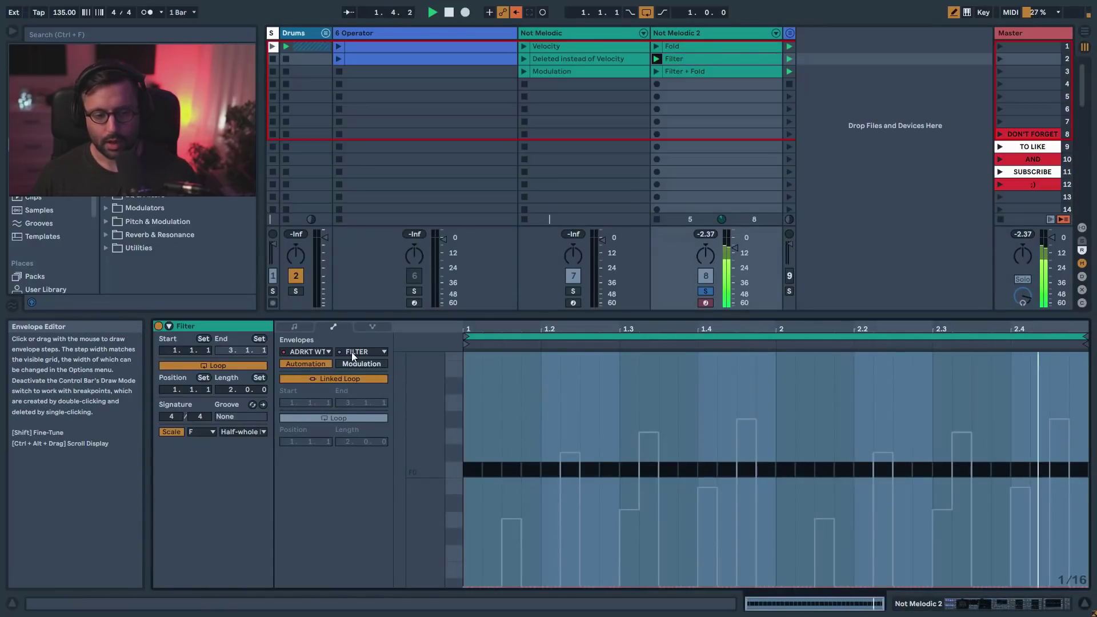
{"action": "left_click", "coordinate": [518, 13]}
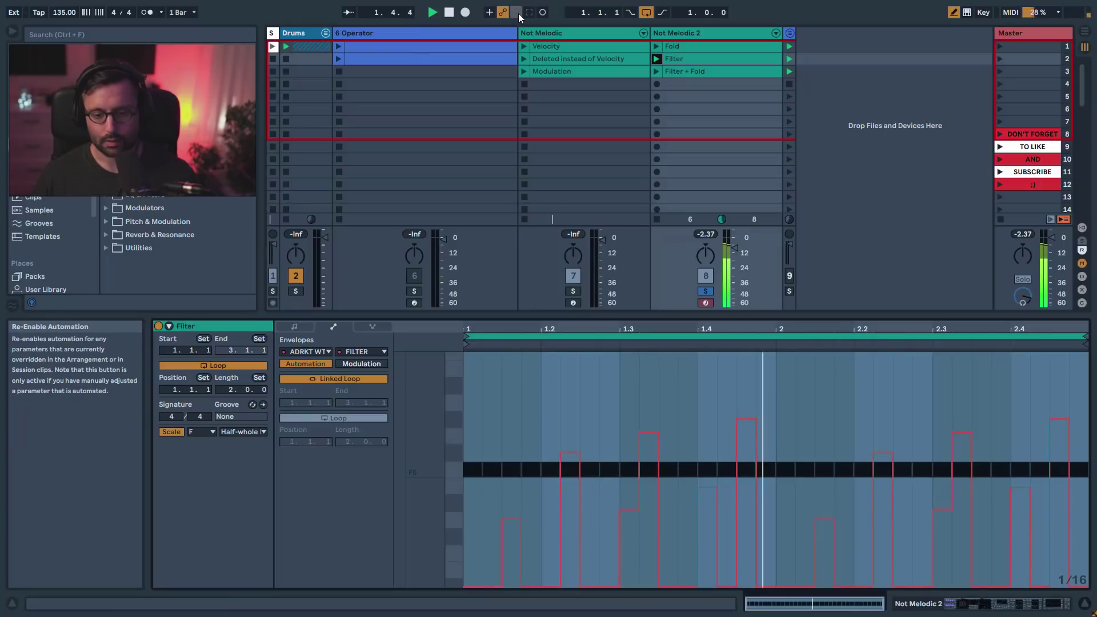
{"action": "left_click", "coordinate": [709, 293]}
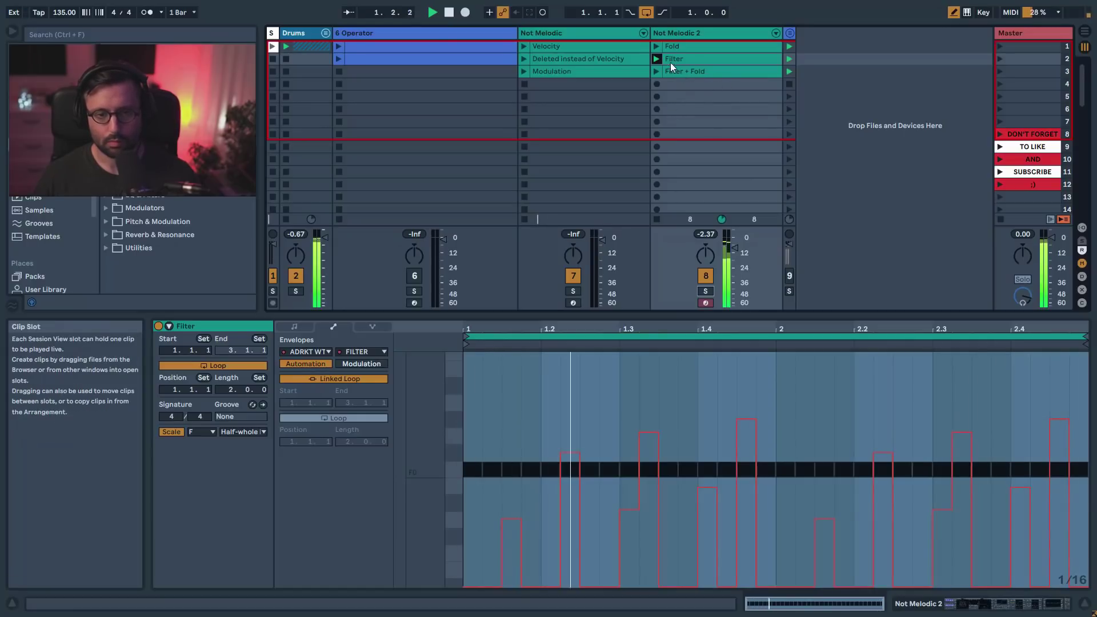
- Show Not Melodic 2's devices, solo the track, and adjust Wavetable's second filter frequency during playback
{"action": "double_click", "coordinate": [690, 30]}
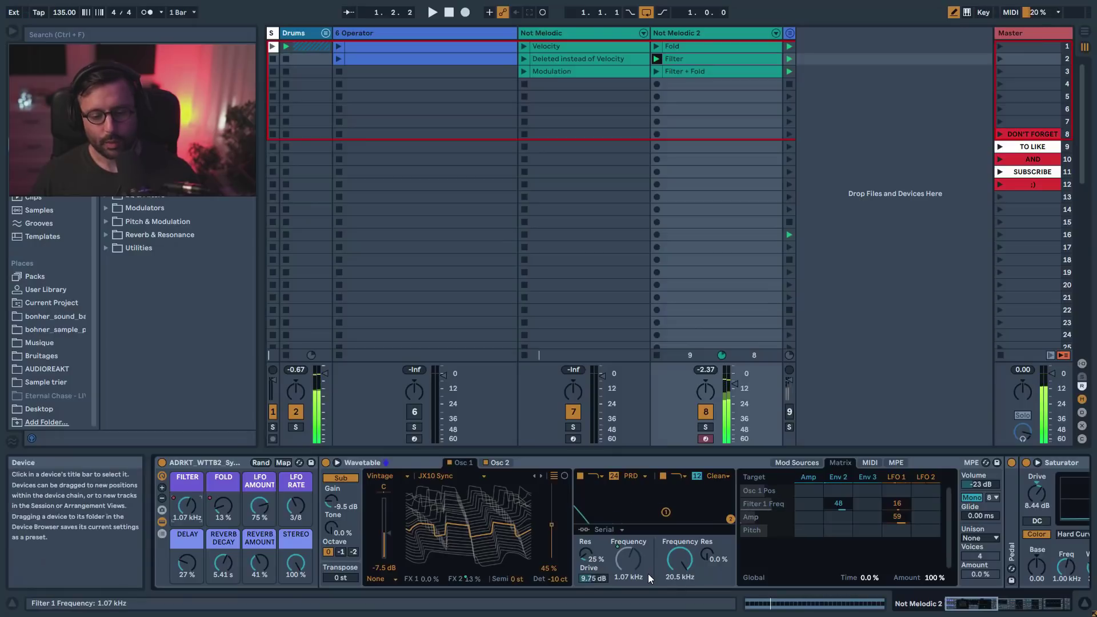
{"action": "left_click", "coordinate": [706, 427]}
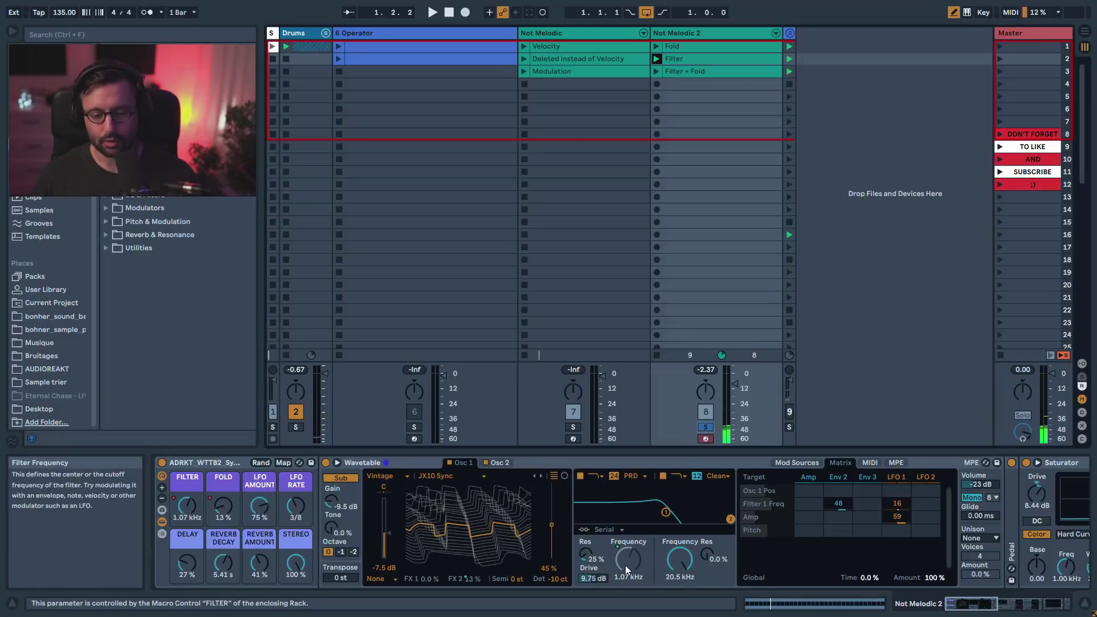
{"action": "left_click", "coordinate": [681, 568]}
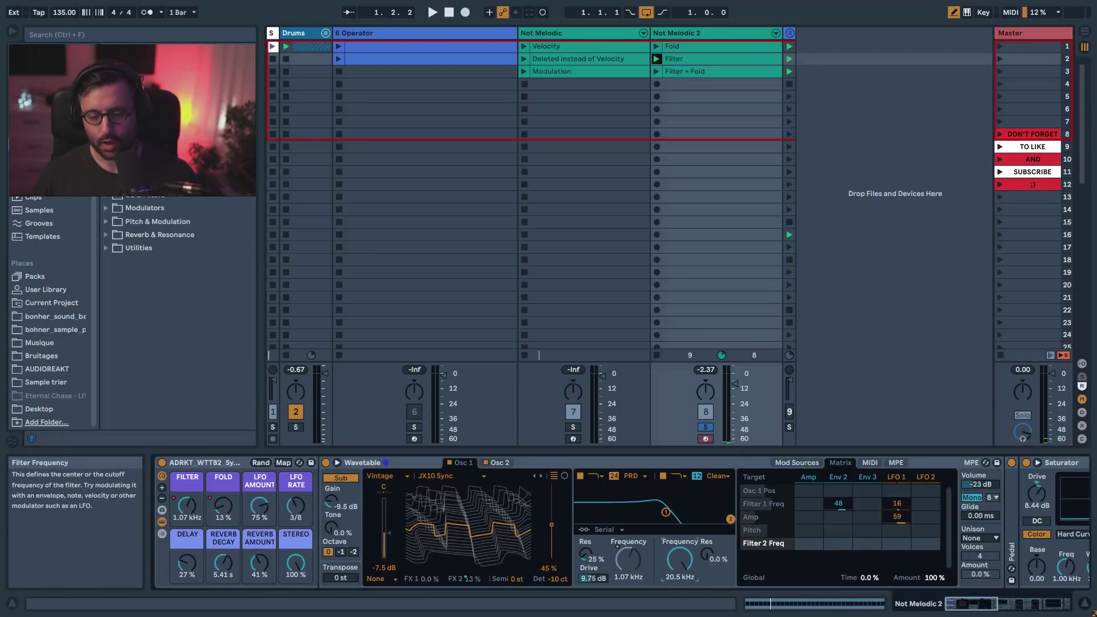
{"action": "key", "text": "space"}
{"action": "mouse_move", "coordinate": [674, 564]}
{"action": "left_mouse_down"}
{"action": "mouse_move", "coordinate": [674, 606]}
{"action": "mouse_move", "coordinate": [678, 551]}
{"action": "mouse_move", "coordinate": [679, 570]}
{"action": "left_mouse_up"}
{"action": "key", "text": "space"}
- Add an Auto Filter after Utility in the device chain and sweep its frequency during playback, ending at 19.9 kHz
{"action": "left_click", "coordinate": [164, 519]}
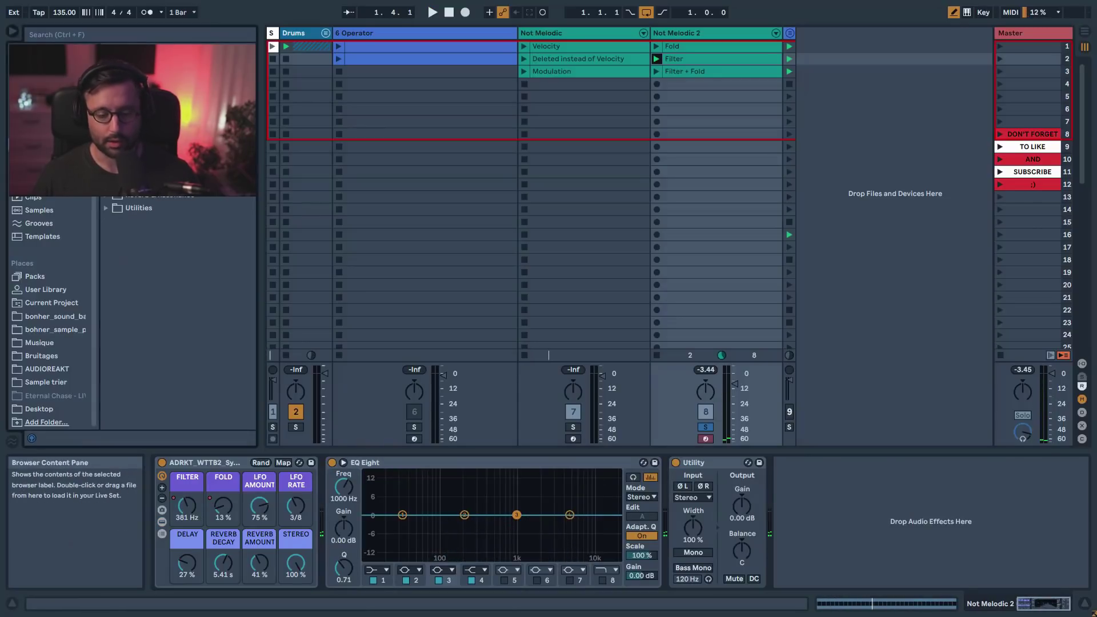
{"action": "double_click", "coordinate": [140, 117]}
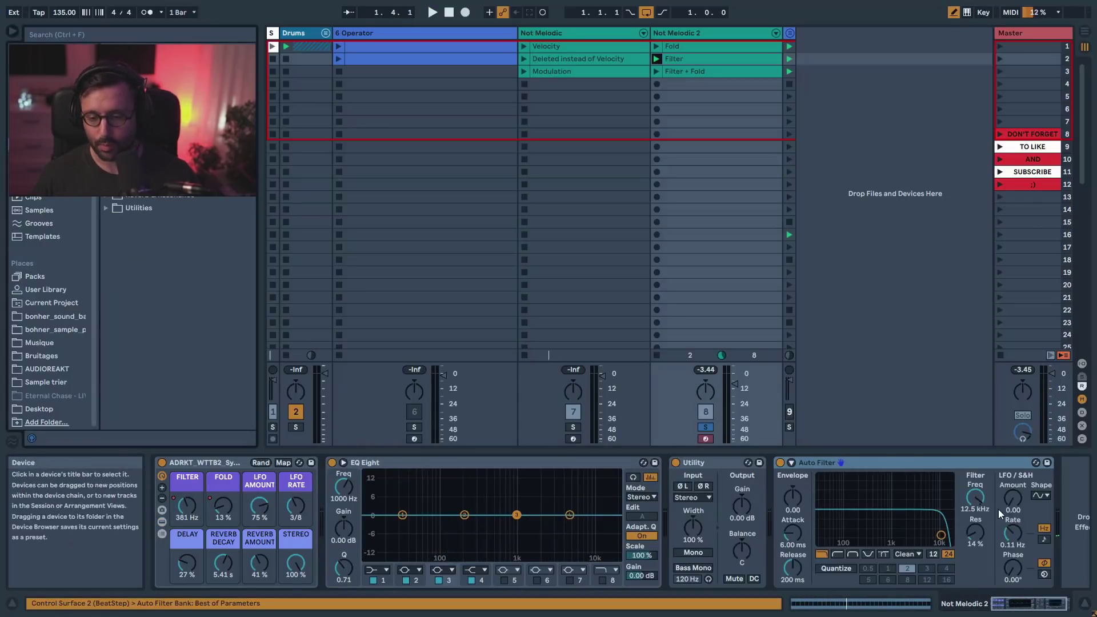
{"action": "key", "text": "space"}
{"action": "mouse_move", "coordinate": [975, 497]}
{"action": "left_mouse_down"}
{"action": "mouse_move", "coordinate": [974, 523]}
{"action": "mouse_move", "coordinate": [976, 493]}
{"action": "left_mouse_up"}
{"action": "key", "text": "space"}
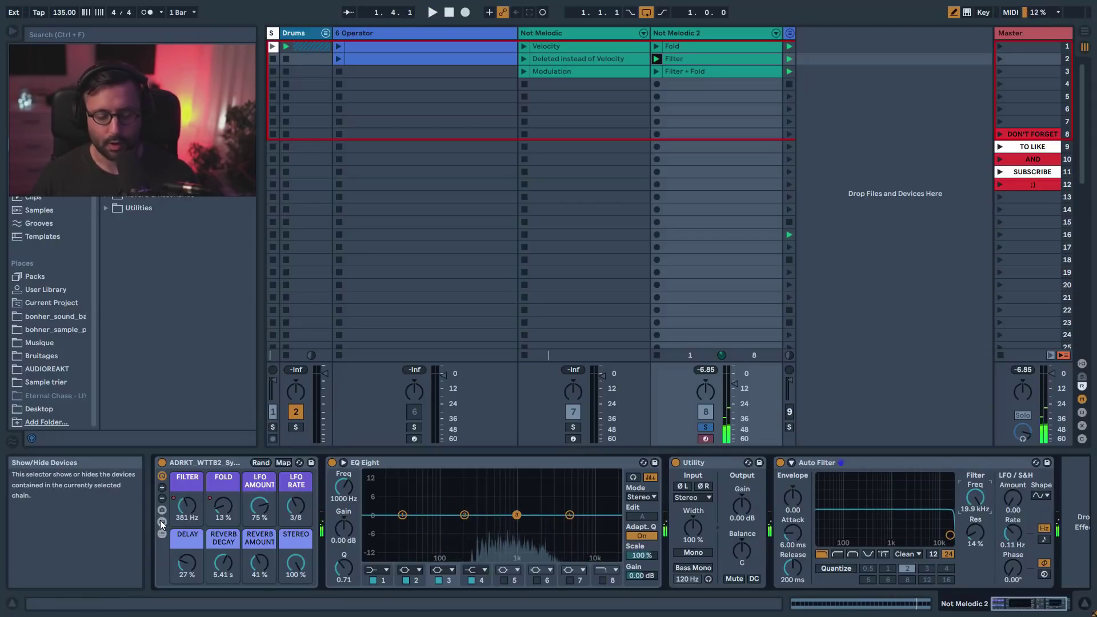
- Launch the Filter + Fold clip and examine its FILTER and FOLD automation envelopes
{"action": "left_click", "coordinate": [686, 71]}
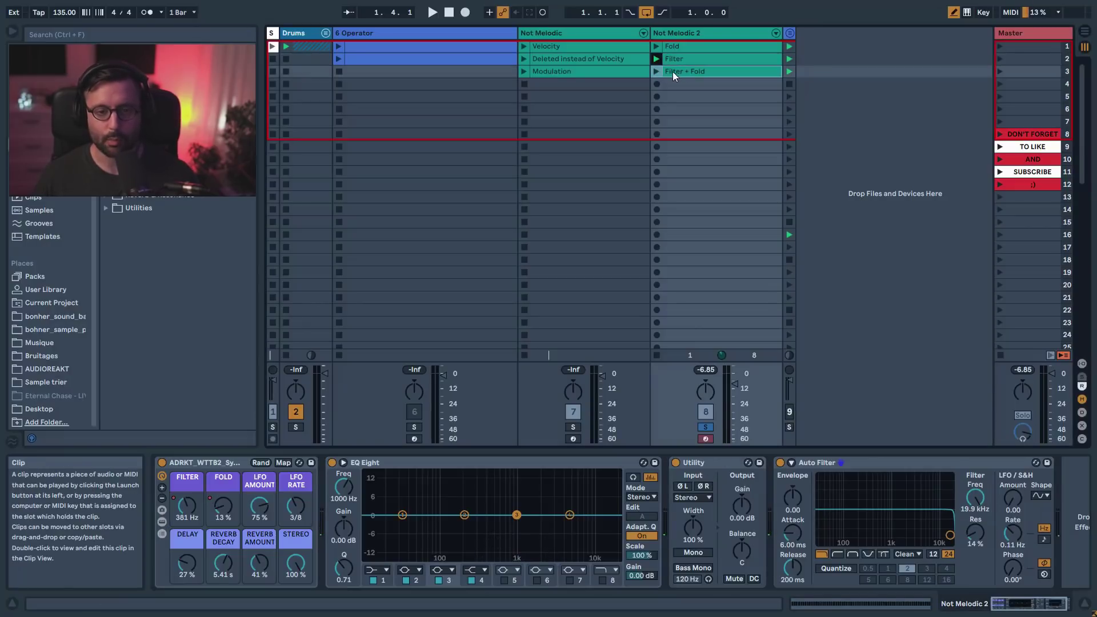
{"action": "left_click", "coordinate": [656, 71]}
{"action": "double_click", "coordinate": [683, 69]}
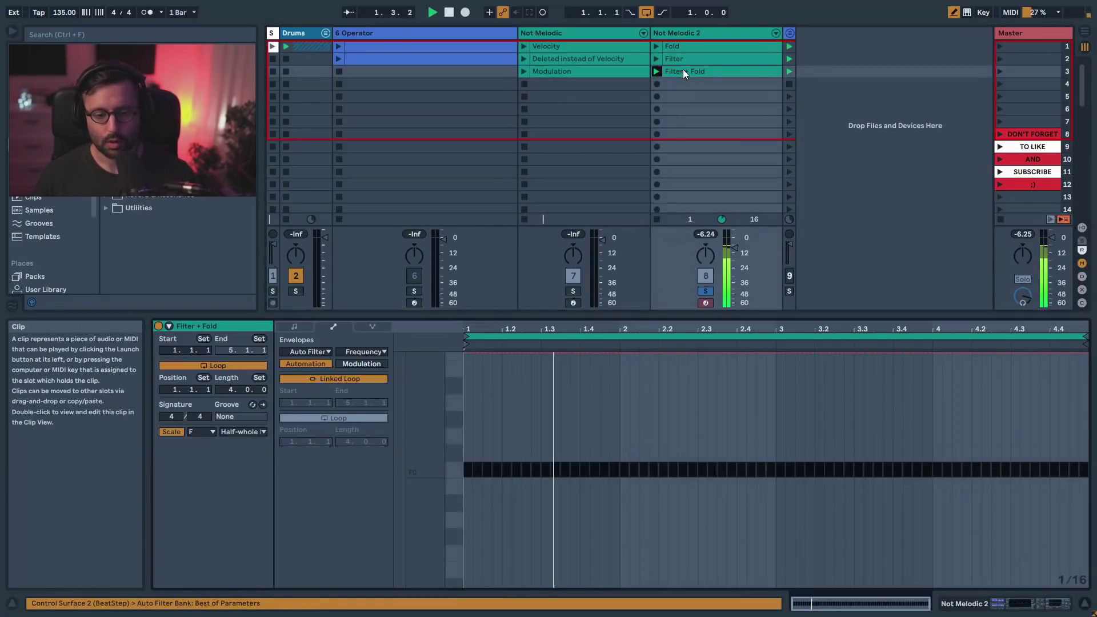
{"action": "left_click", "coordinate": [309, 351]}
{"action": "left_click", "coordinate": [309, 377]}
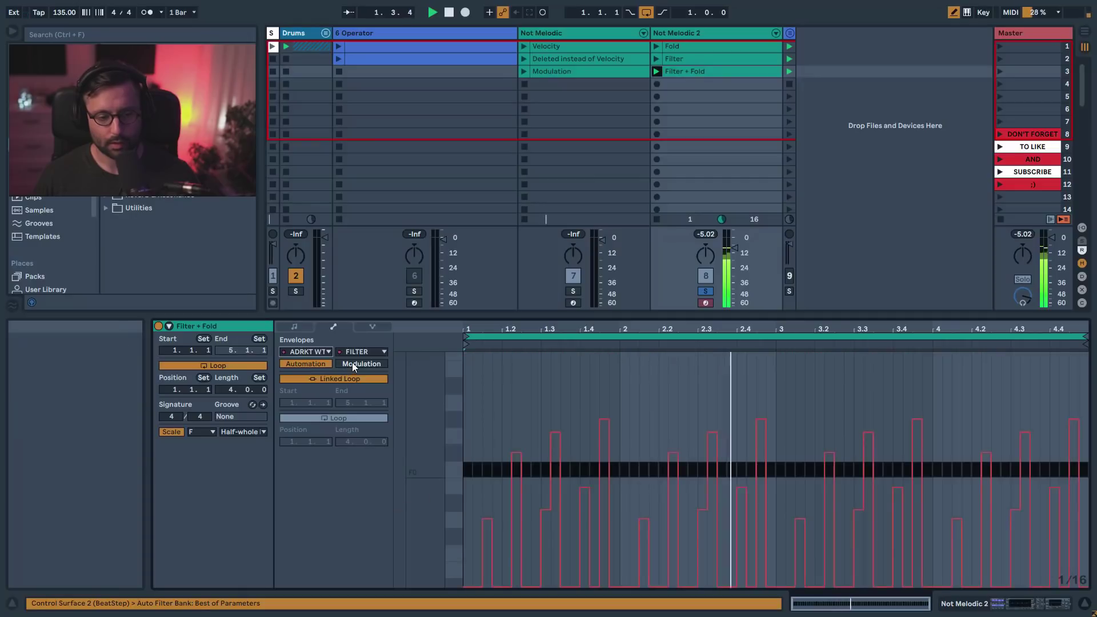
{"action": "left_click", "coordinate": [358, 352]}
{"action": "left_click", "coordinate": [355, 383]}
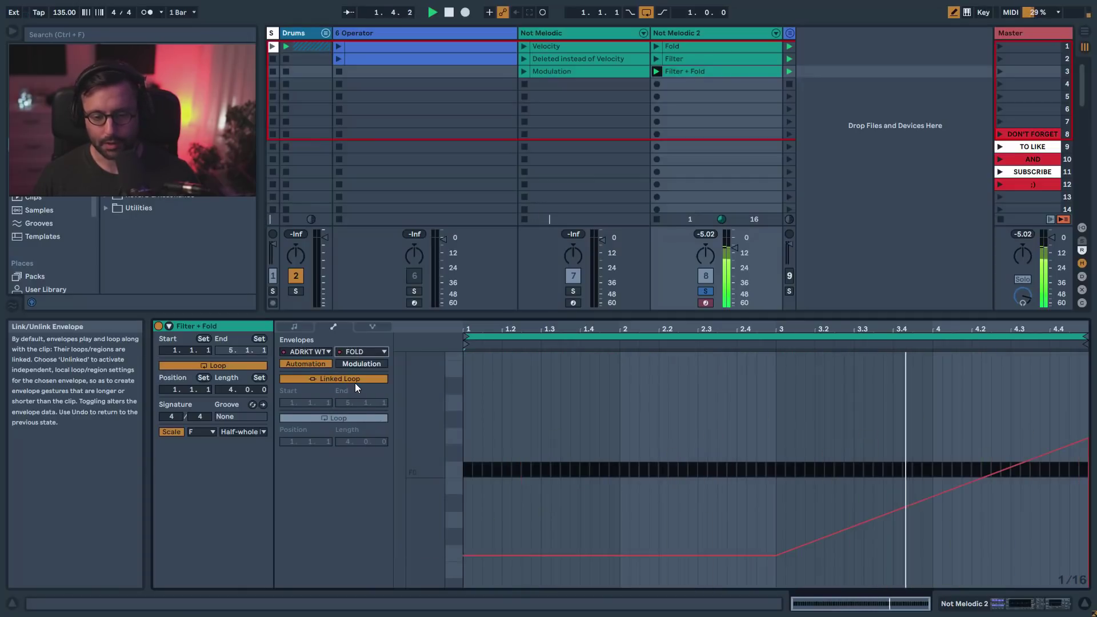
- Hear the Filter + Fold clip in the full mix, solo Not Melodic 2 again, and show its devices
{"action": "left_click", "coordinate": [705, 292]}
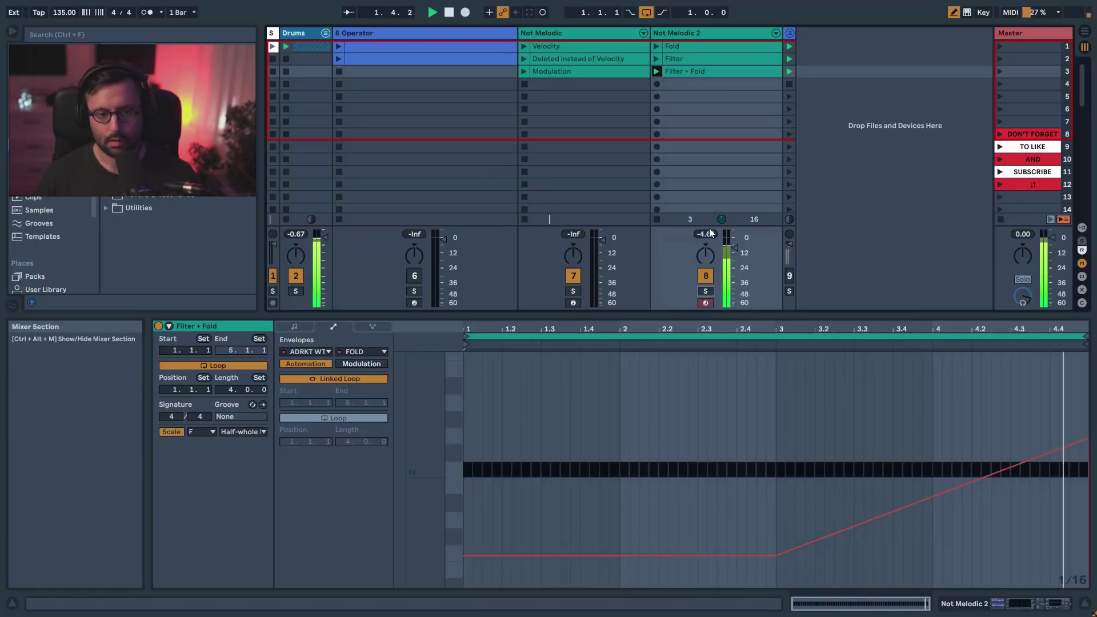
{"action": "left_click", "coordinate": [707, 291]}
{"action": "left_click", "coordinate": [676, 35]}
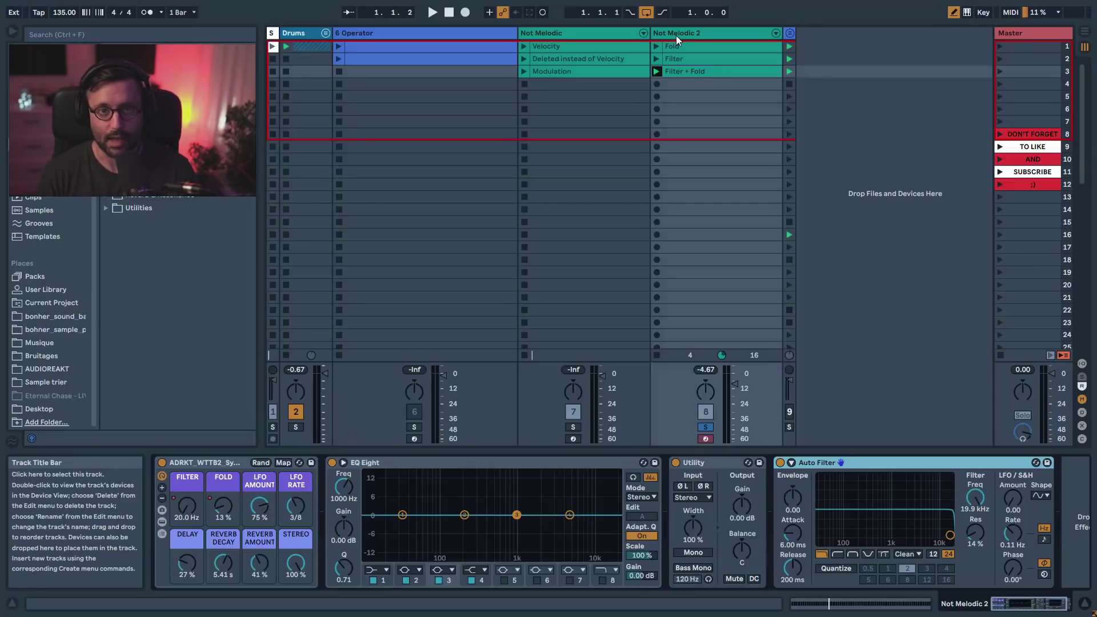
- Arm the Not Melodic track, start playback in the full mix, launch its Modulation clip, and solo the track
{"action": "left_click", "coordinate": [574, 439]}
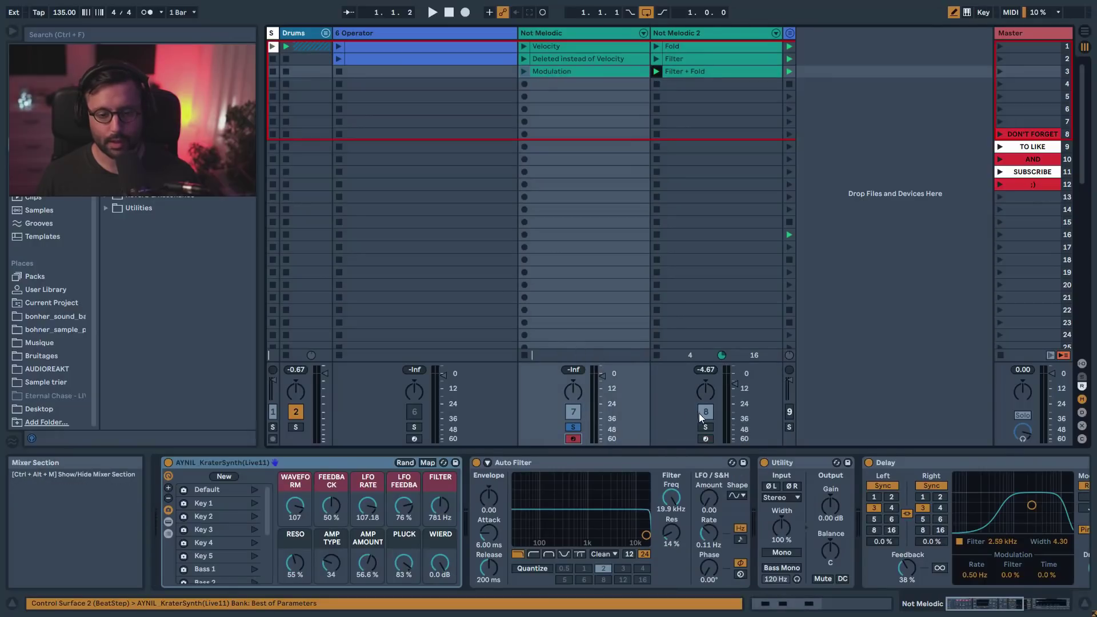
{"action": "key", "text": "space"}
{"action": "left_click", "coordinate": [573, 427]}
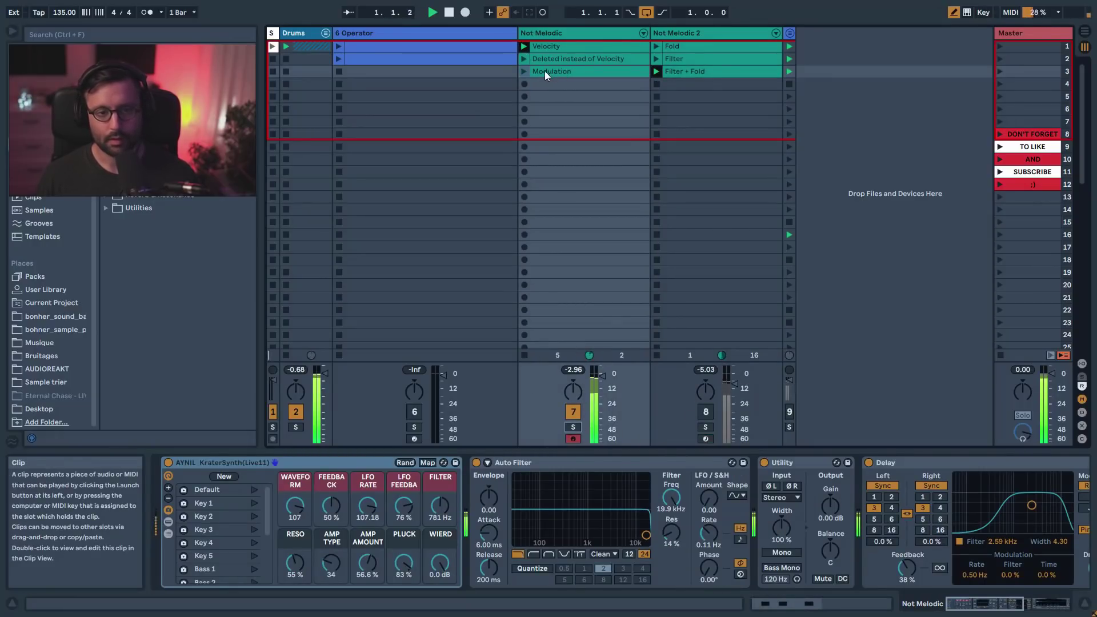
{"action": "left_click", "coordinate": [524, 72]}
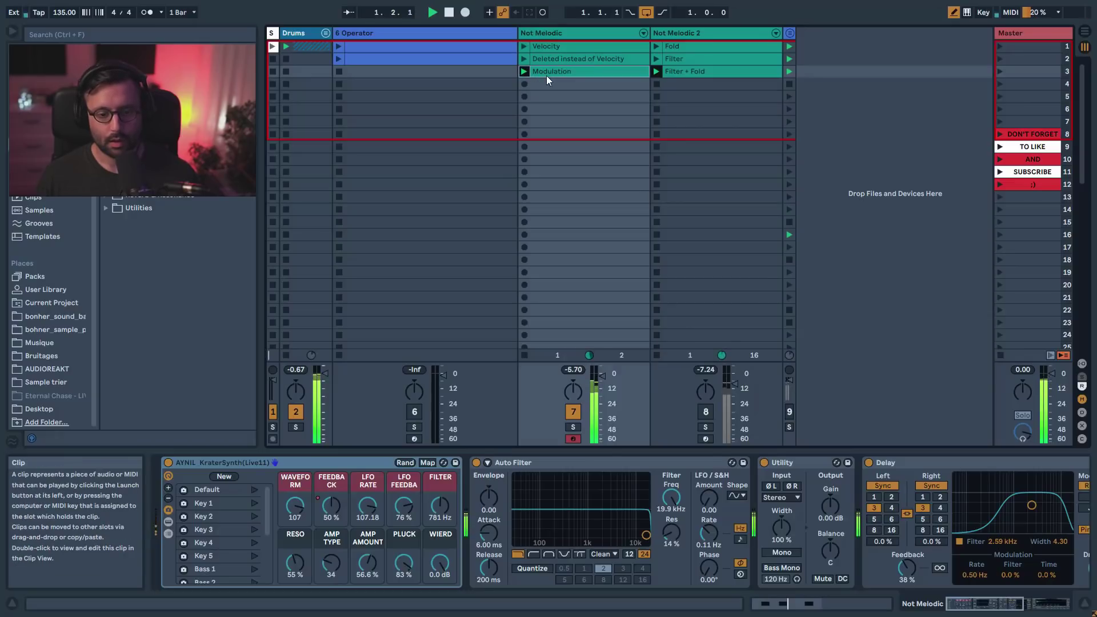
{"action": "left_click", "coordinate": [570, 428]}
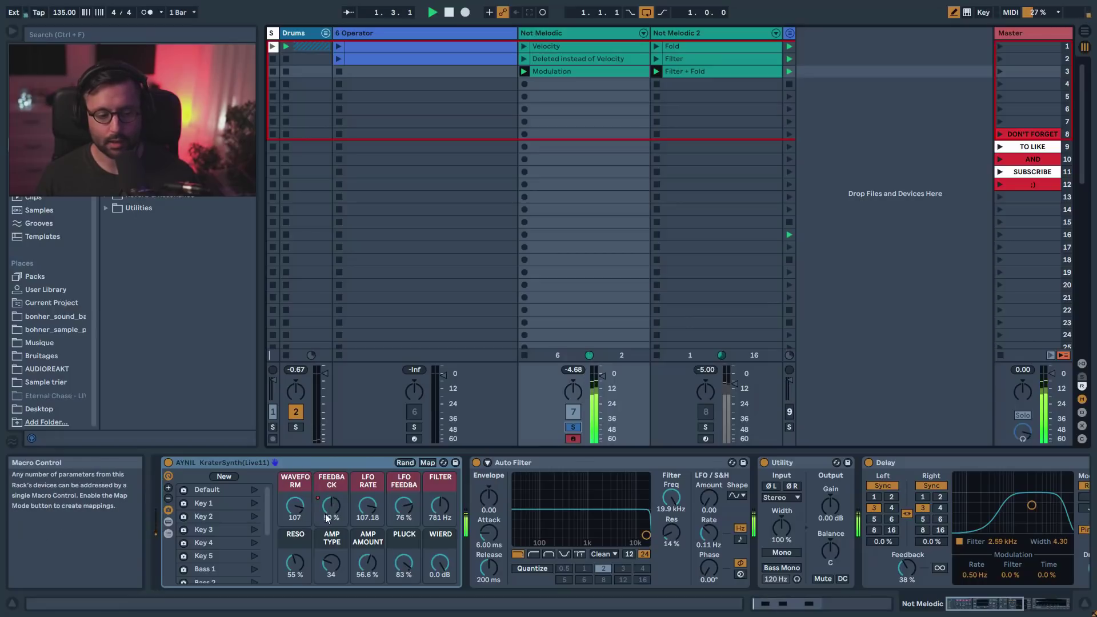
- Examine the Modulation clip's FEEDBACK automation envelope, and unsolo Not Melodic to hear the clip in the full mix
{"action": "double_click", "coordinate": [584, 74]}
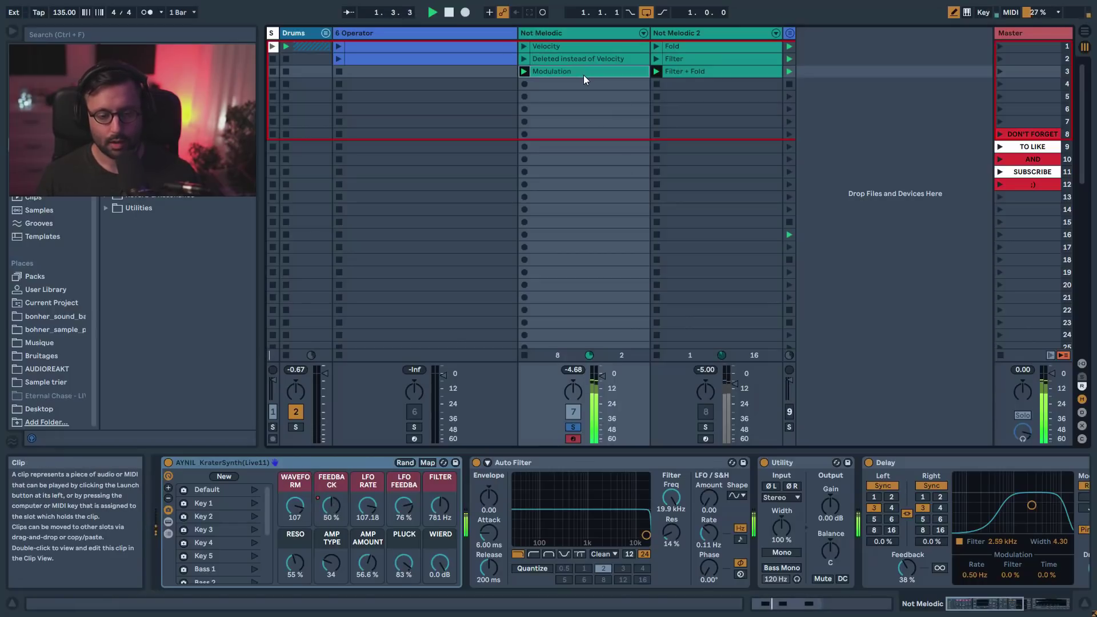
{"action": "left_click", "coordinate": [336, 327]}
{"action": "left_click", "coordinate": [328, 352]}
{"action": "left_click", "coordinate": [316, 371]}
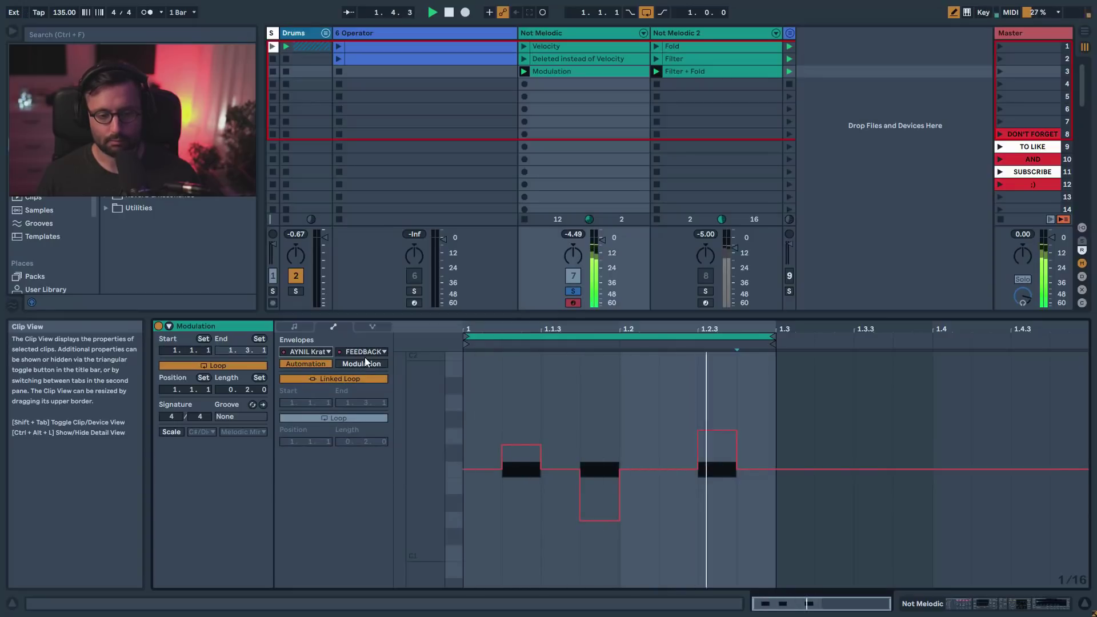
{"action": "left_click", "coordinate": [568, 292]}
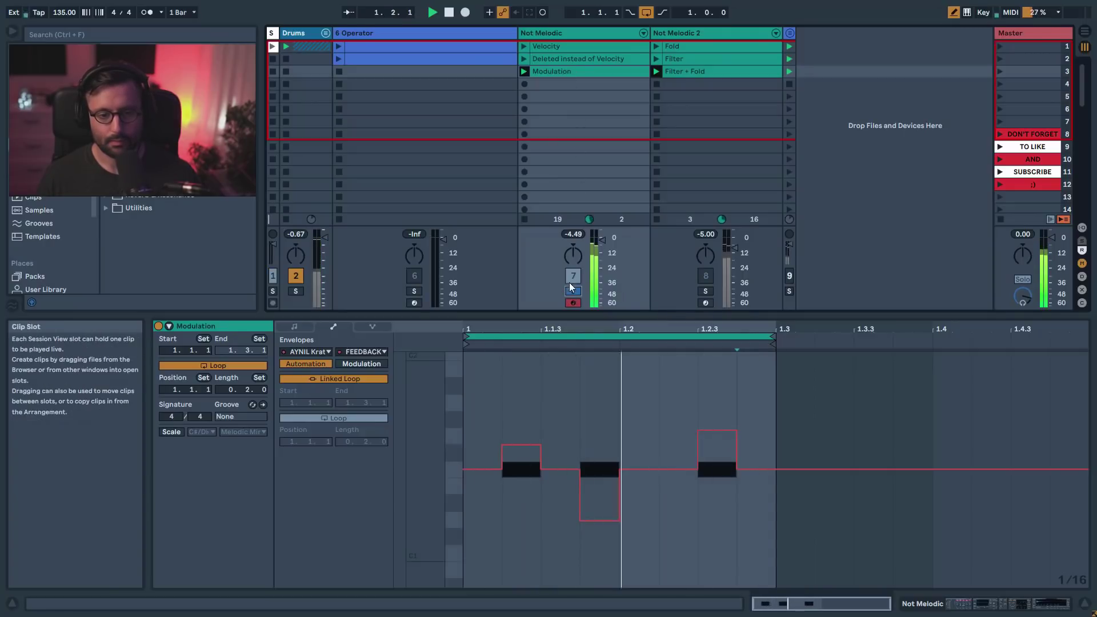
- Show Not Melodic's devices and sweep the Auto Filter frequency while switching between its clips, ending at 19.9 kHz on Modulation with playback stopped
{"action": "double_click", "coordinate": [589, 32]}
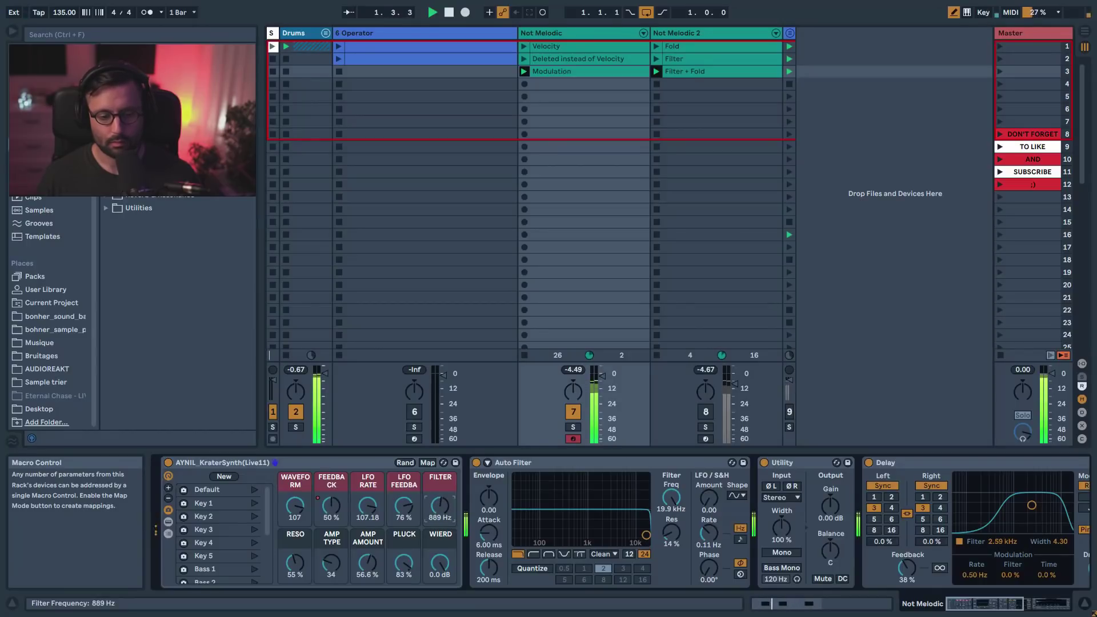
{"action": "left_click_drag", "start_coordinate": [663, 503], "coordinate": [663, 529]}
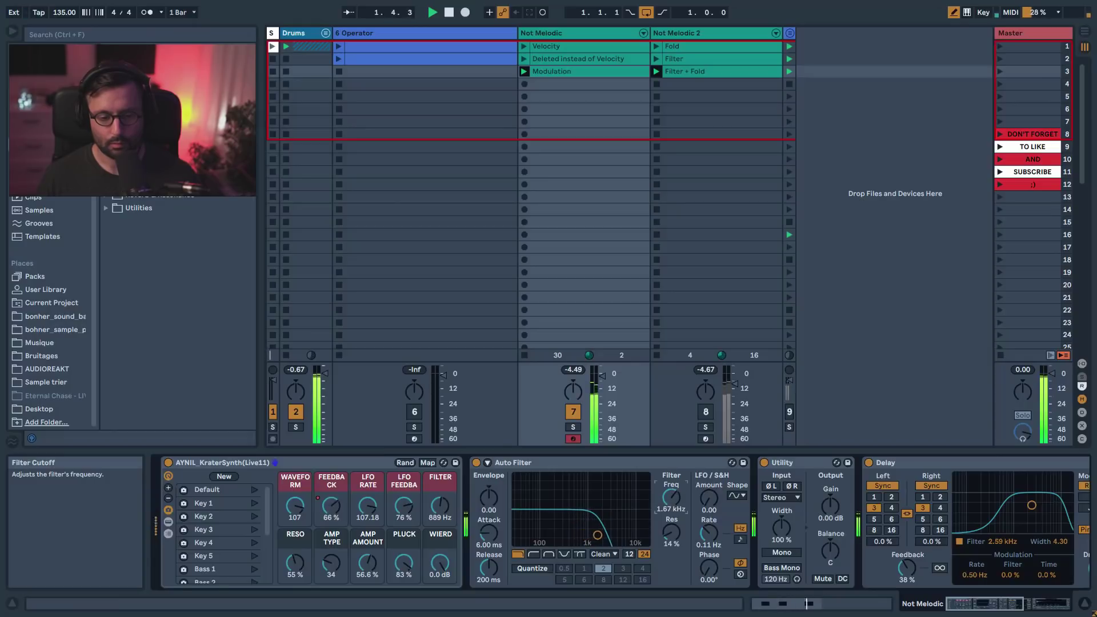
{"action": "left_click", "coordinate": [524, 46]}
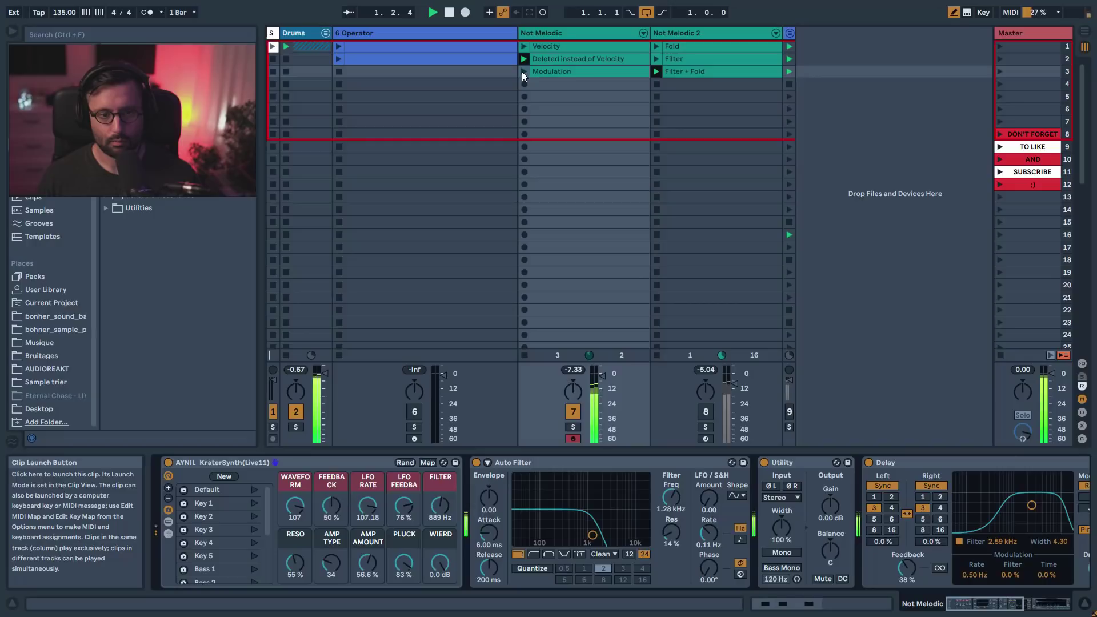
{"action": "left_click_drag", "start_coordinate": [678, 509], "coordinate": [678, 500]}
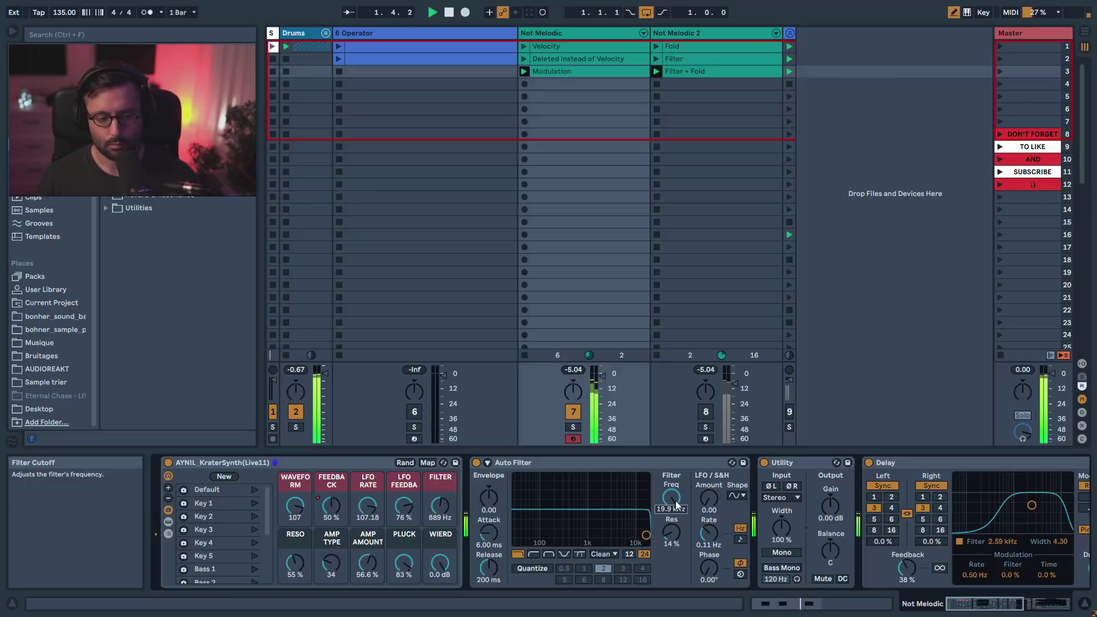
{"action": "key", "text": "space"}
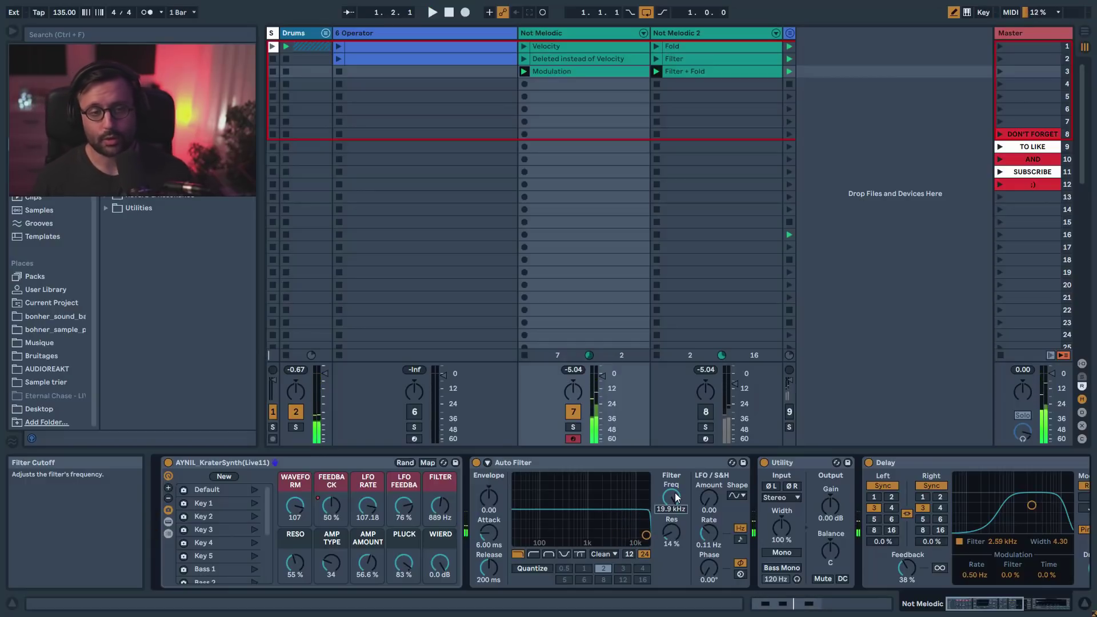